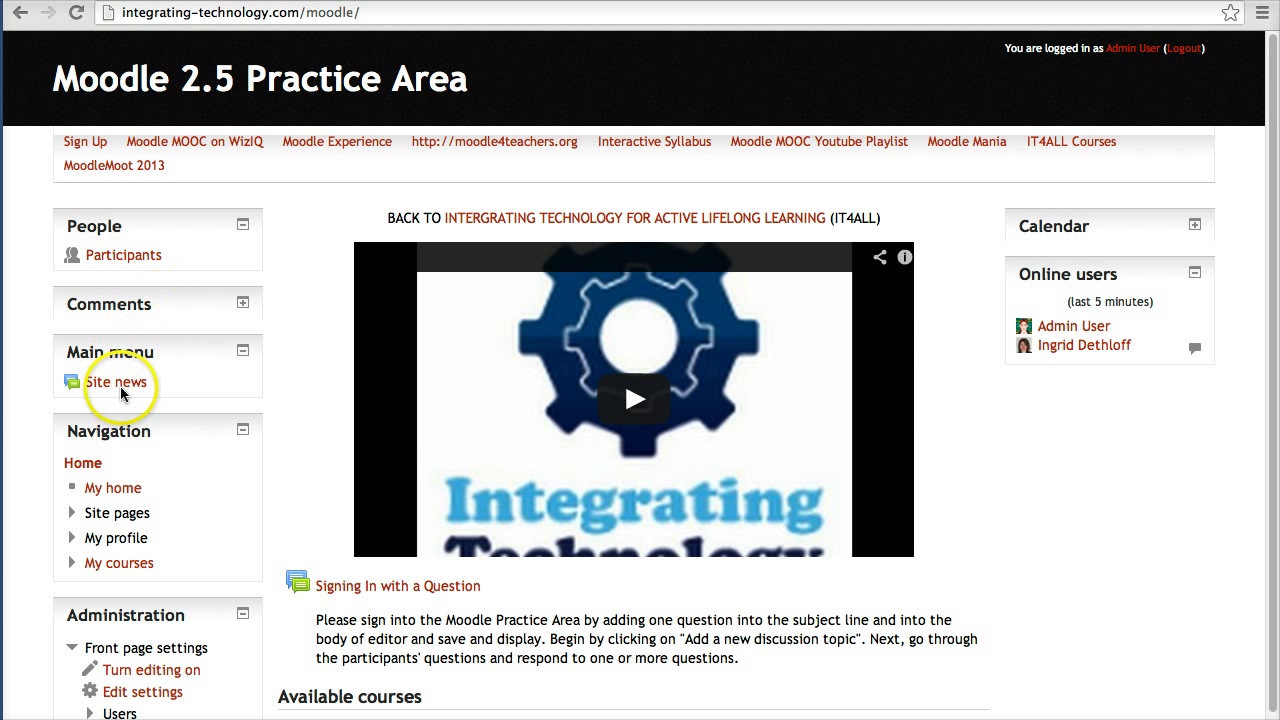
- Open the General Practice Area course from the available courses
scroll(150, 380, down, 1)
scroll(143, 385, down, 3)
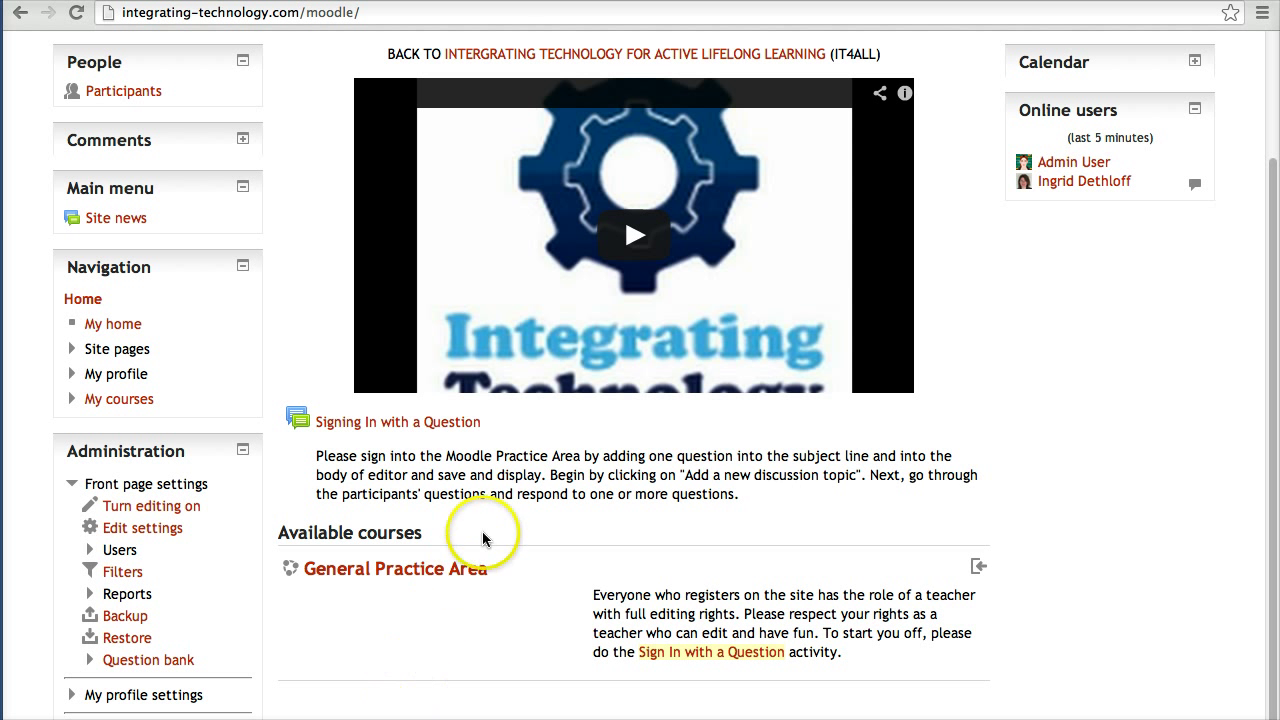
click(382, 569)
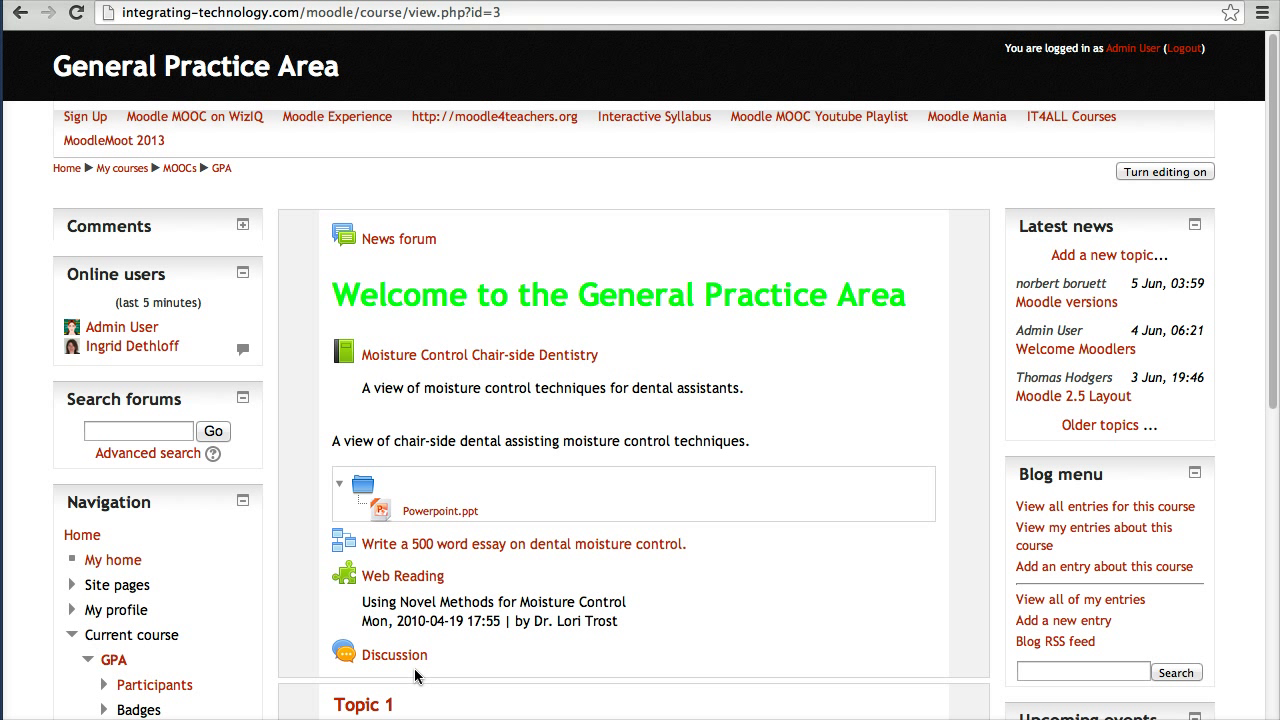
- Look through the General Practice Area course page, from its topic sections to the course administration options
scroll(415, 677, down, 1)
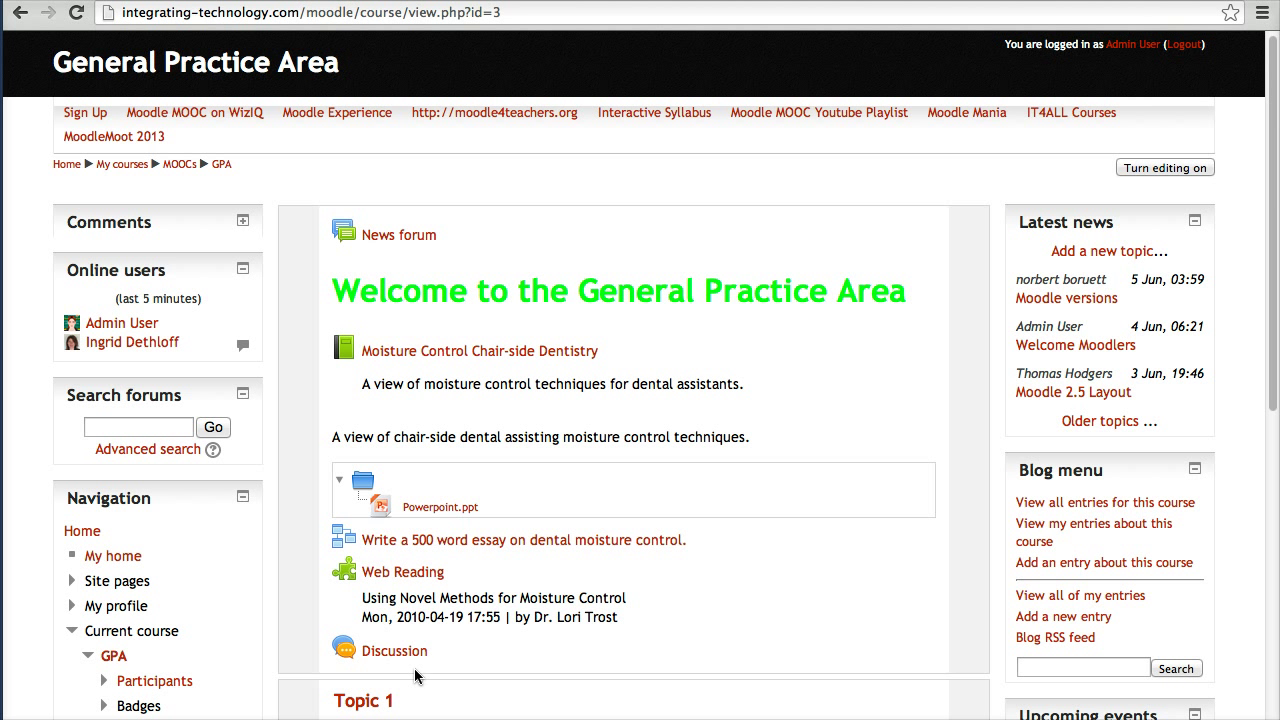
click(495, 640)
scroll(497, 640, down, 3)
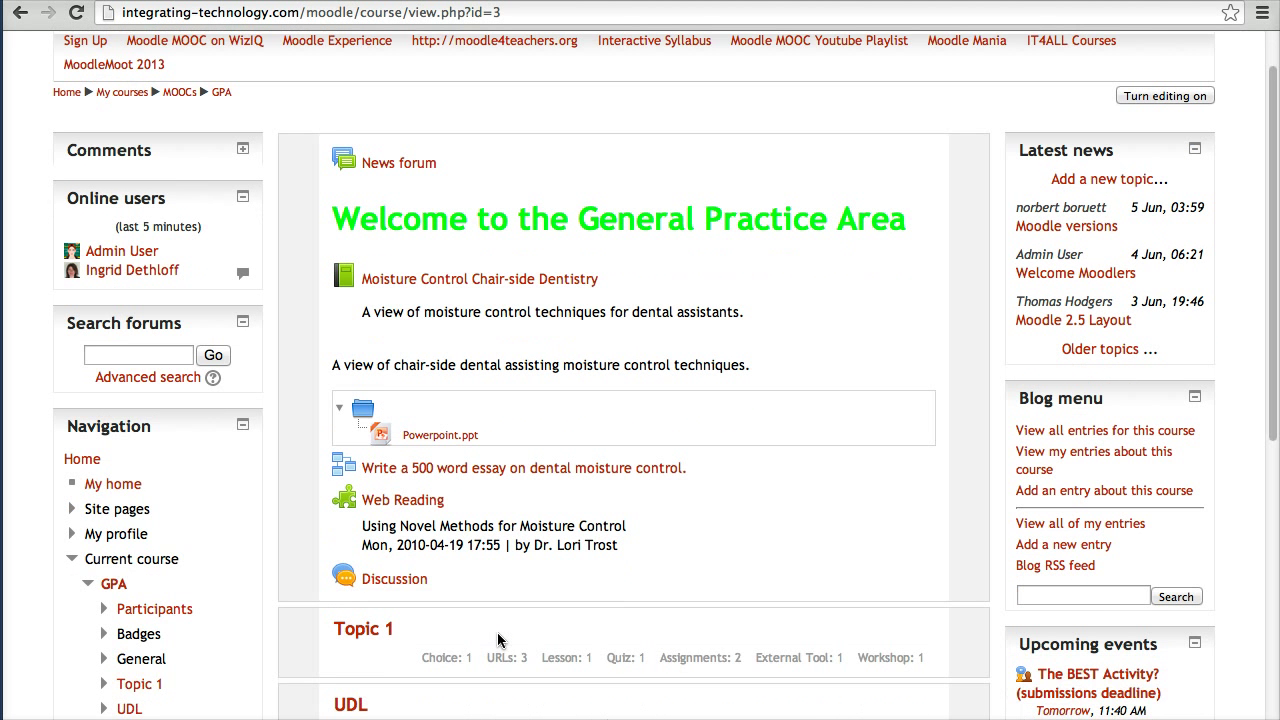
scroll(497, 640, down, 2)
scroll(497, 640, down, 1)
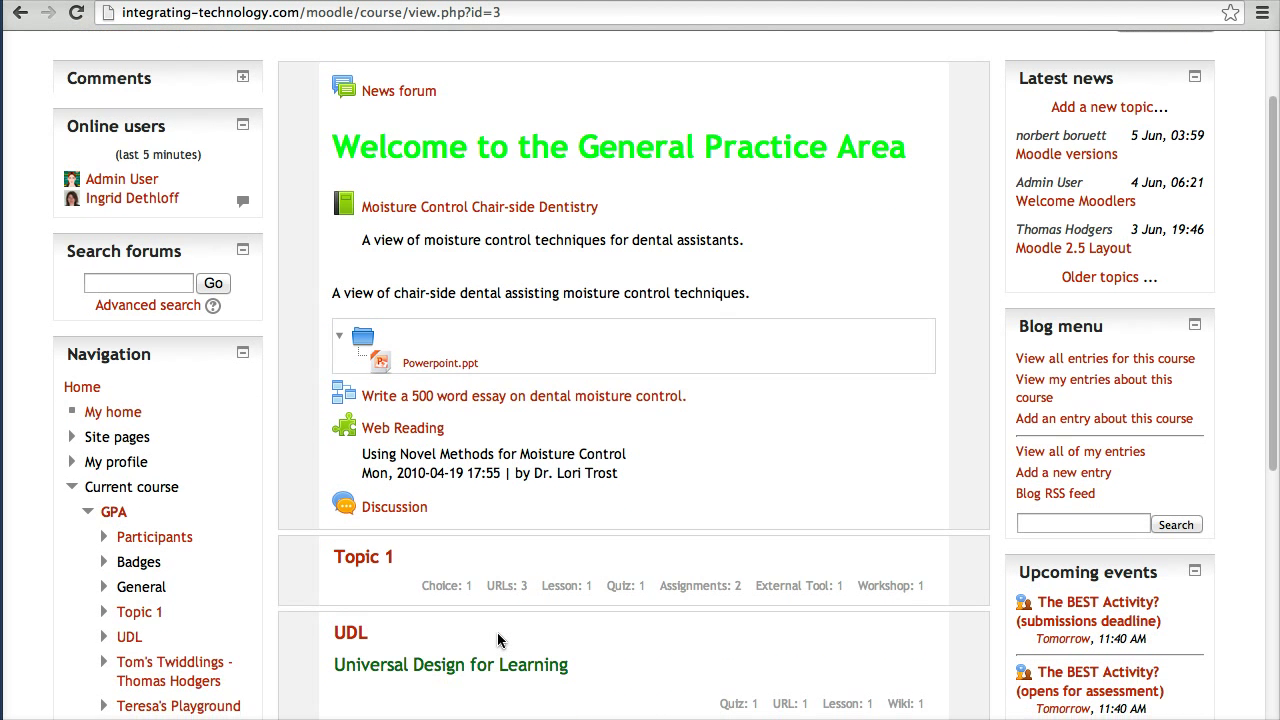
scroll(497, 640, down, 1)
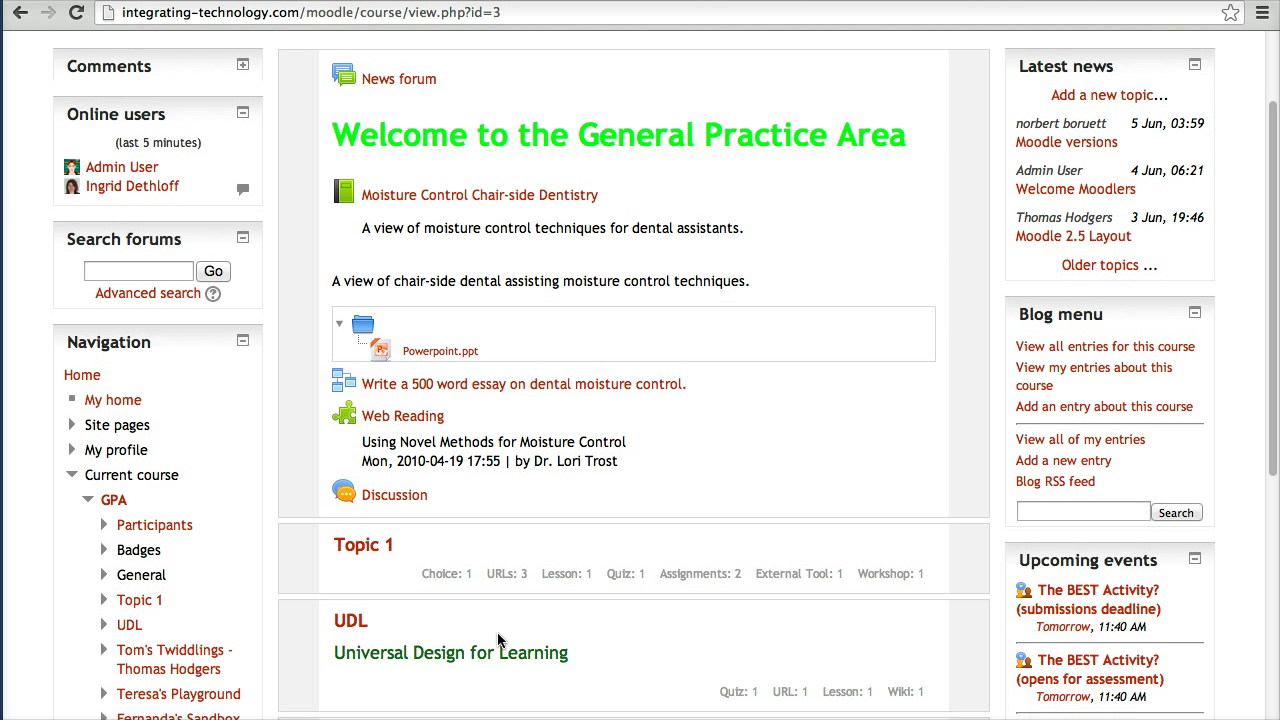
scroll(497, 640, down, 1)
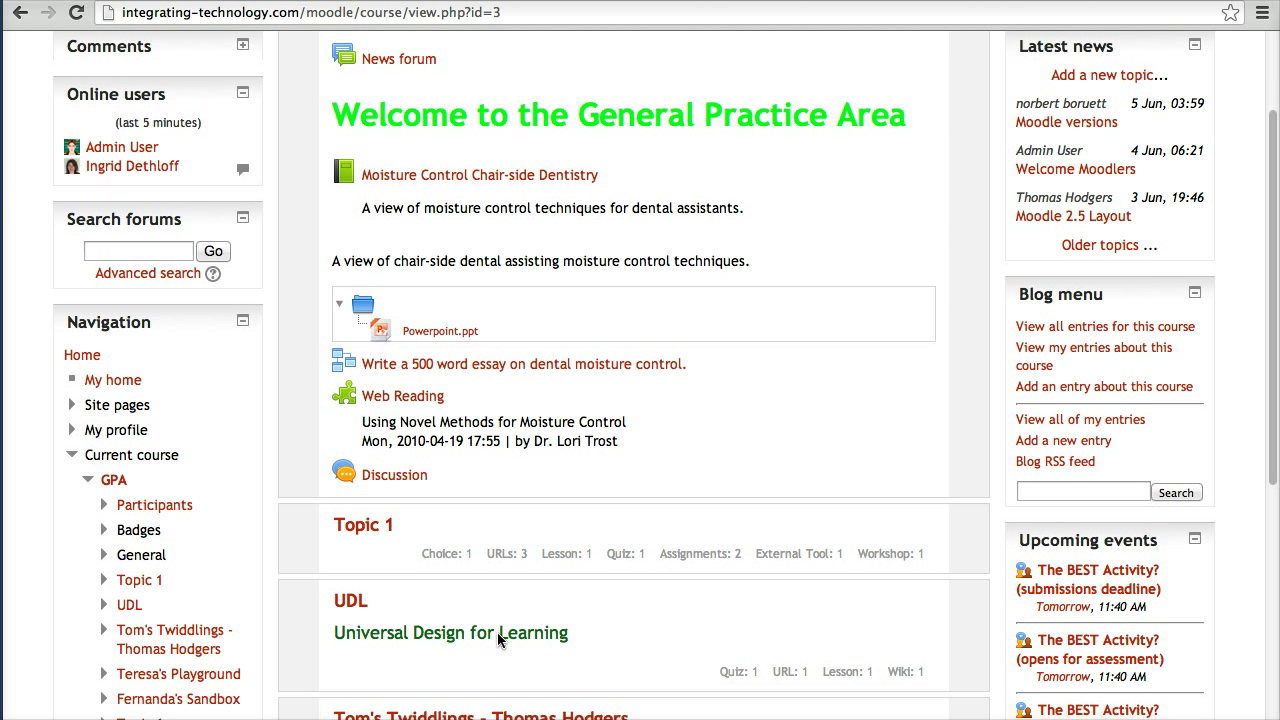
scroll(497, 640, down, 1)
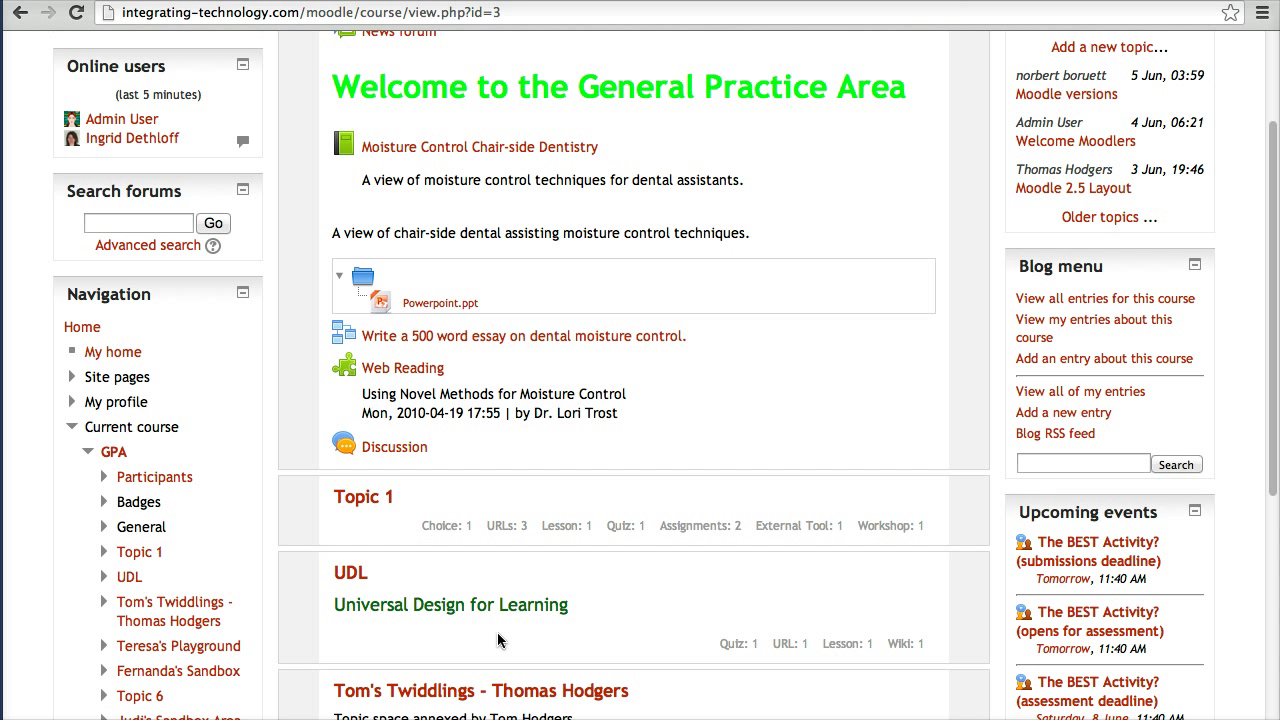
scroll(265, 665, down, 3)
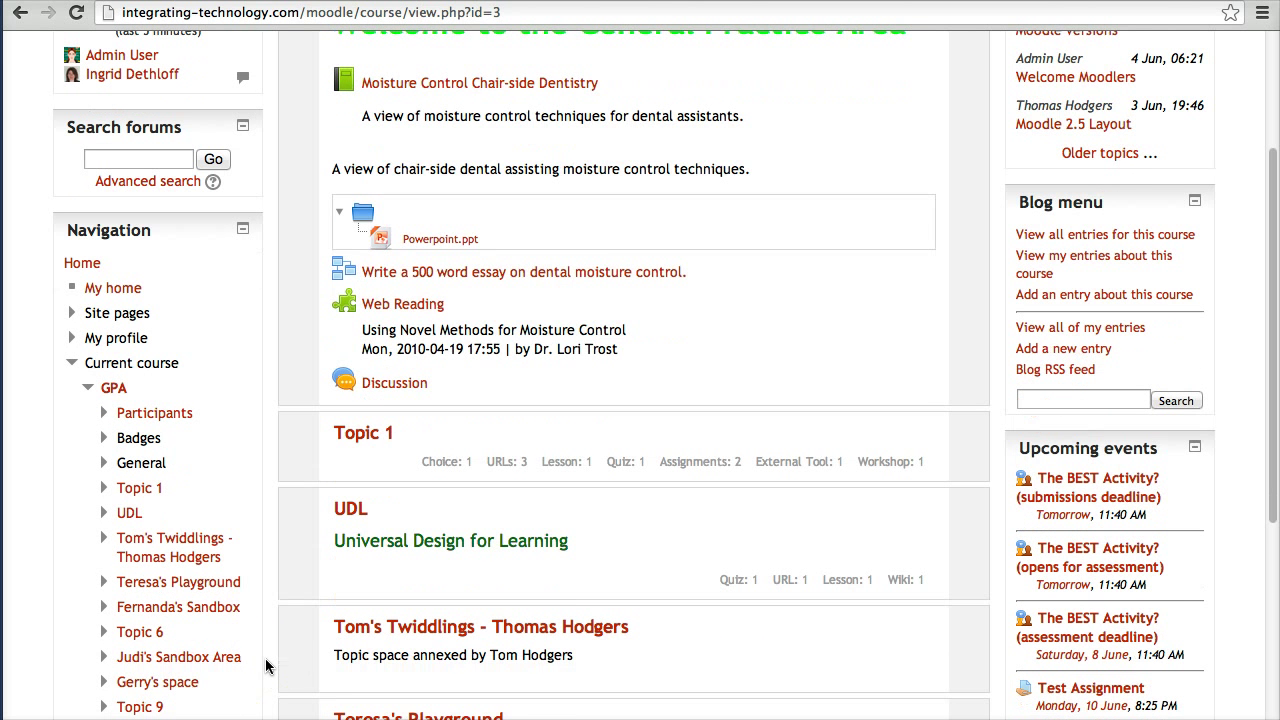
scroll(266, 665, down, 2)
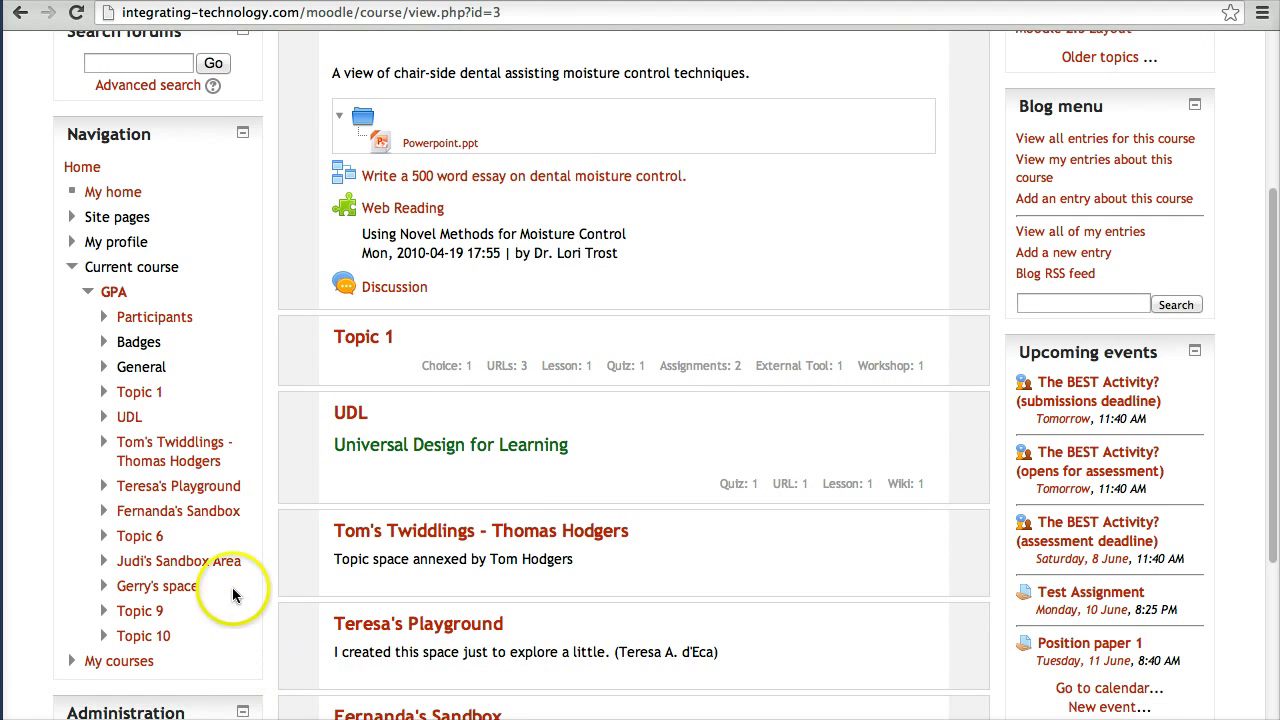
scroll(244, 549, down, 3)
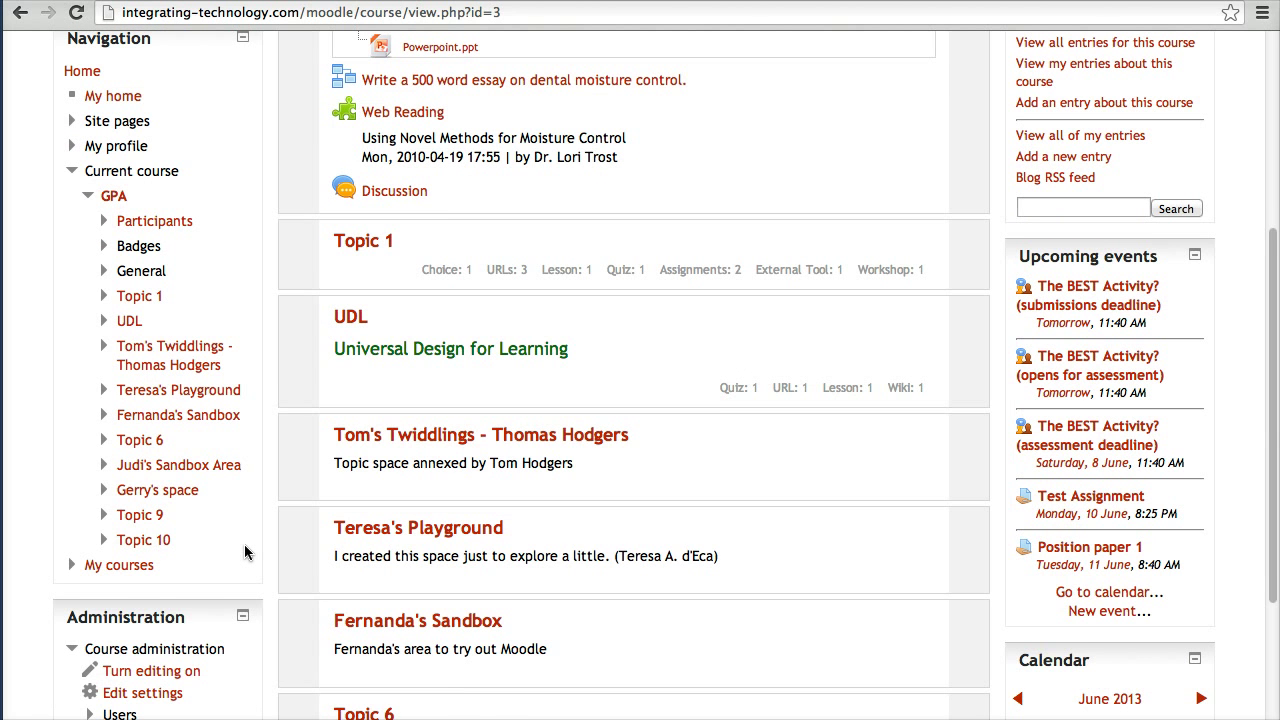
scroll(244, 545, down, 1)
scroll(244, 545, down, 8)
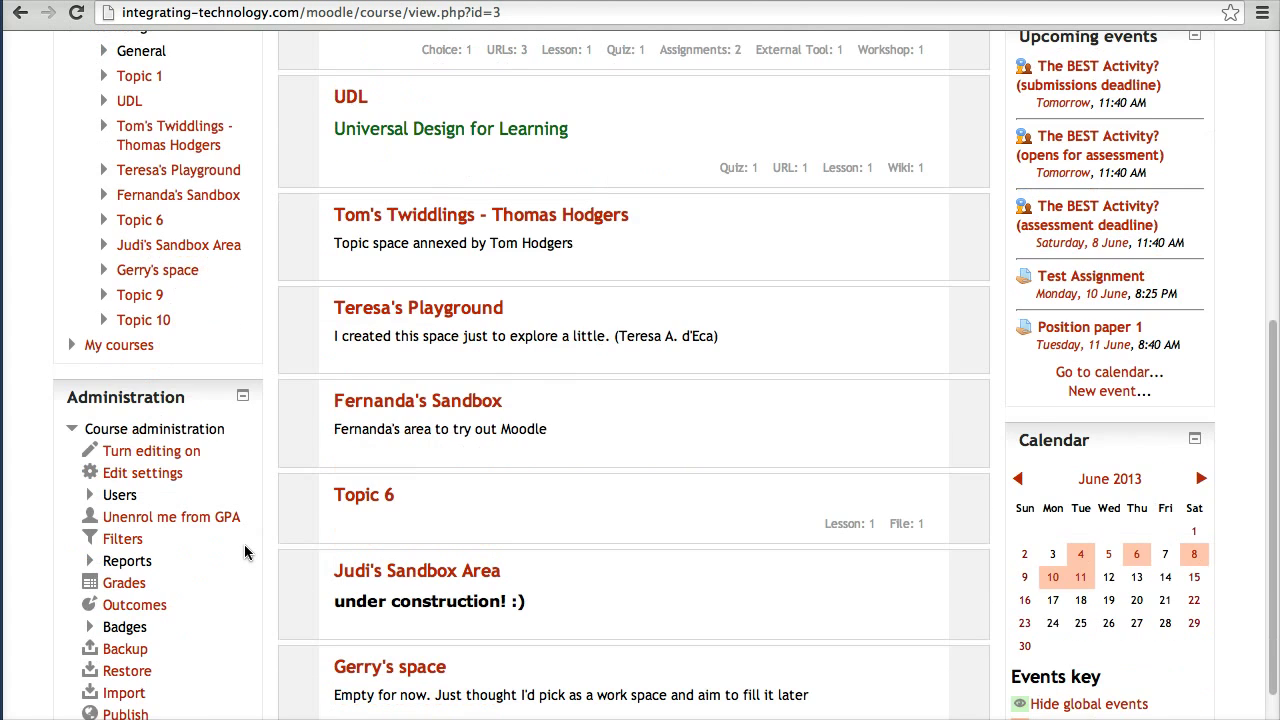
scroll(244, 551, down, 1)
- Switch the role in the General Practice Area course to Moodler
click(166, 627)
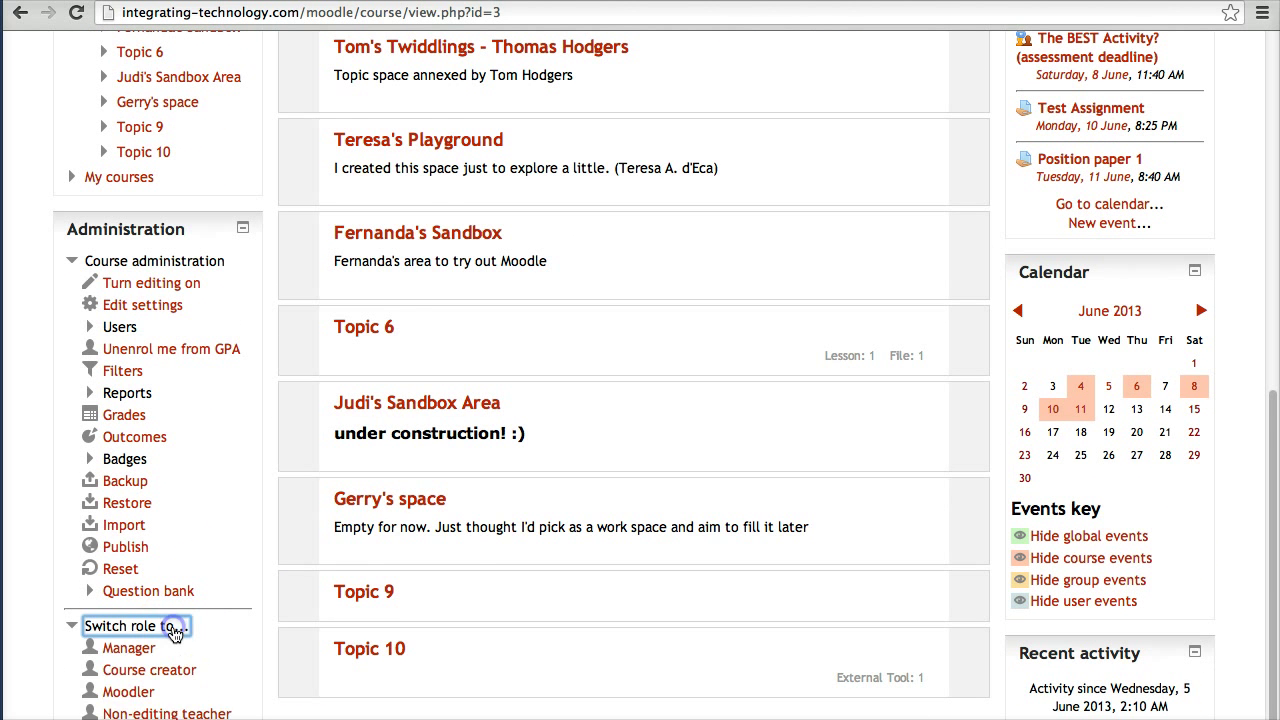
scroll(150, 654, down, 1)
click(148, 614)
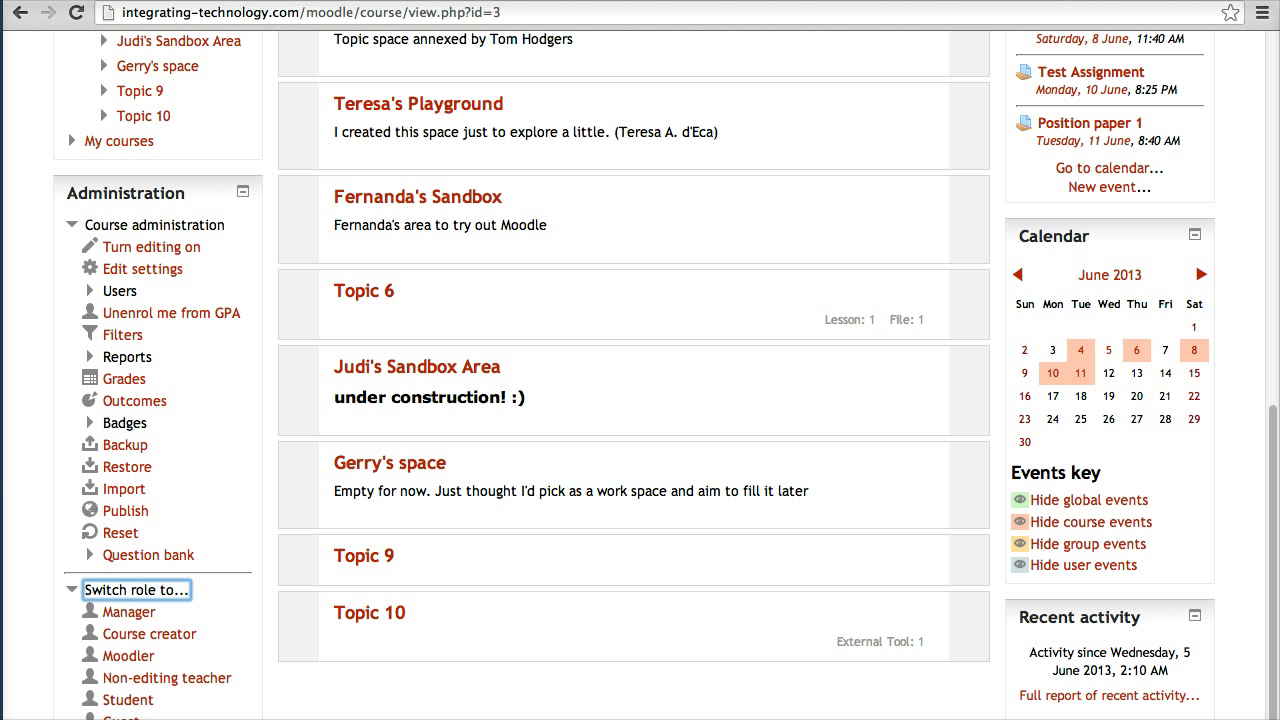
click(240, 549)
click(243, 106)
click(203, 313)
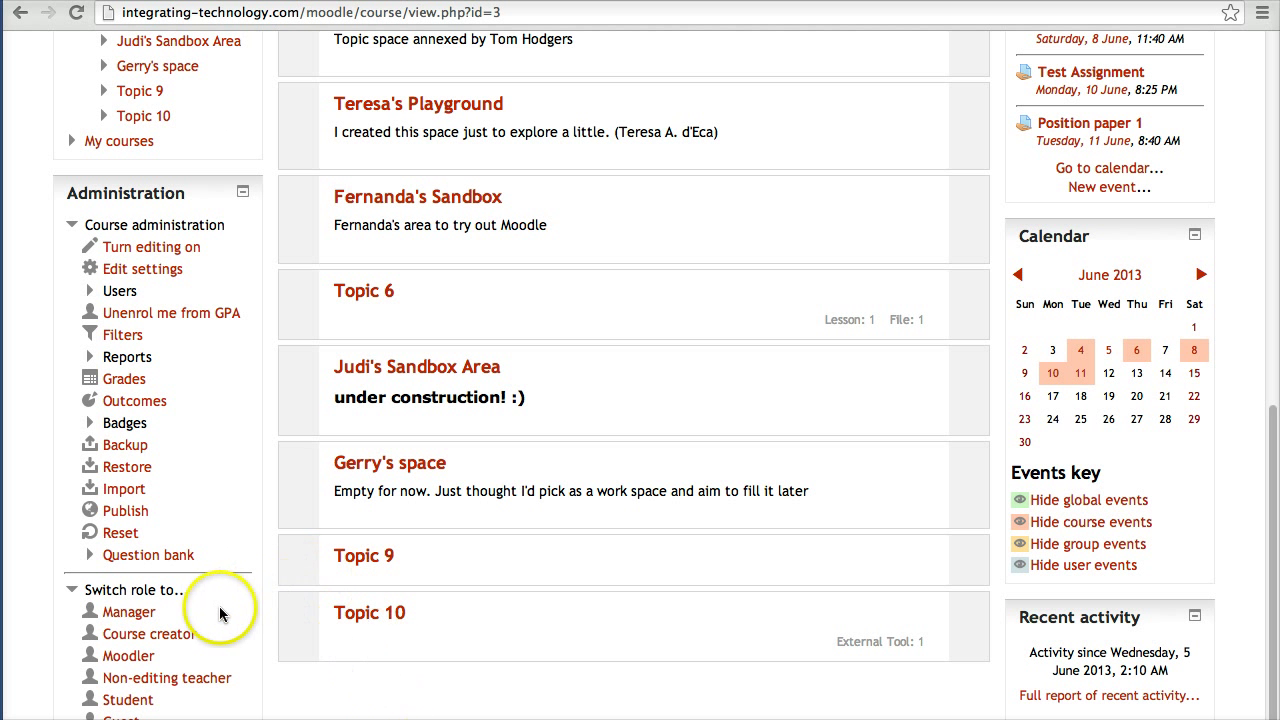
scroll(143, 643, down, 2)
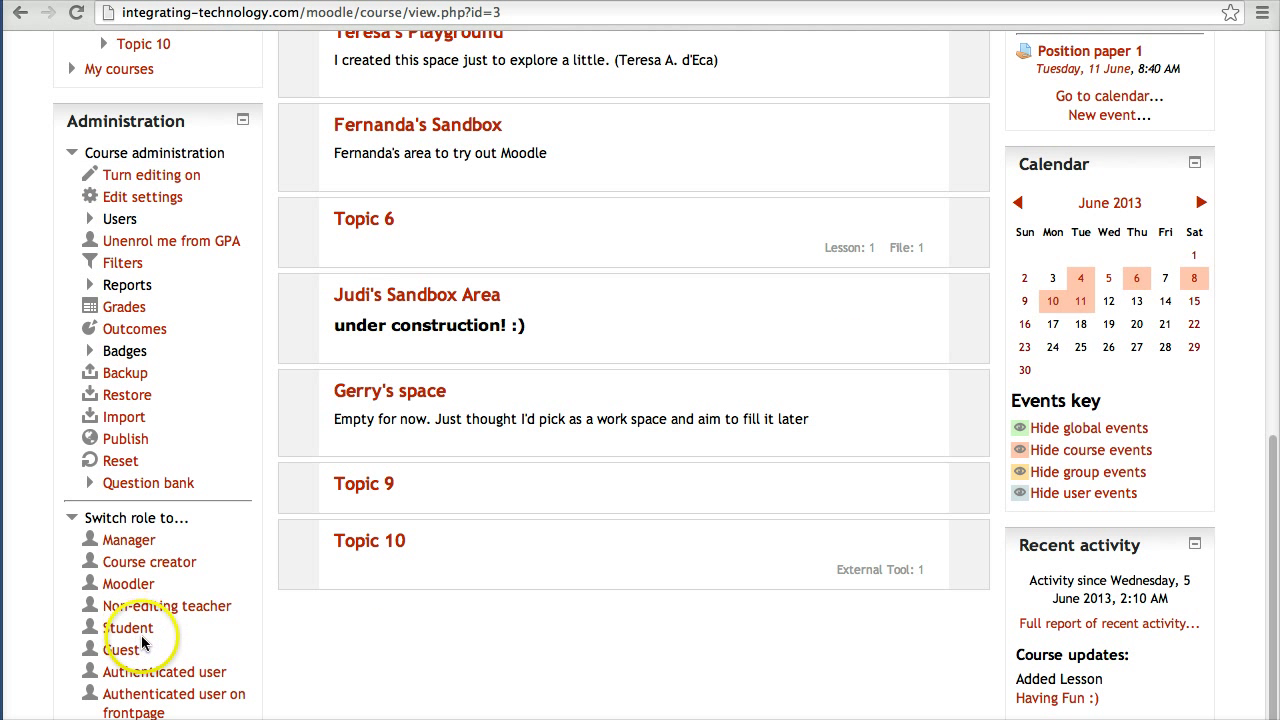
scroll(155, 548, down, 1)
scroll(160, 650, down, 1)
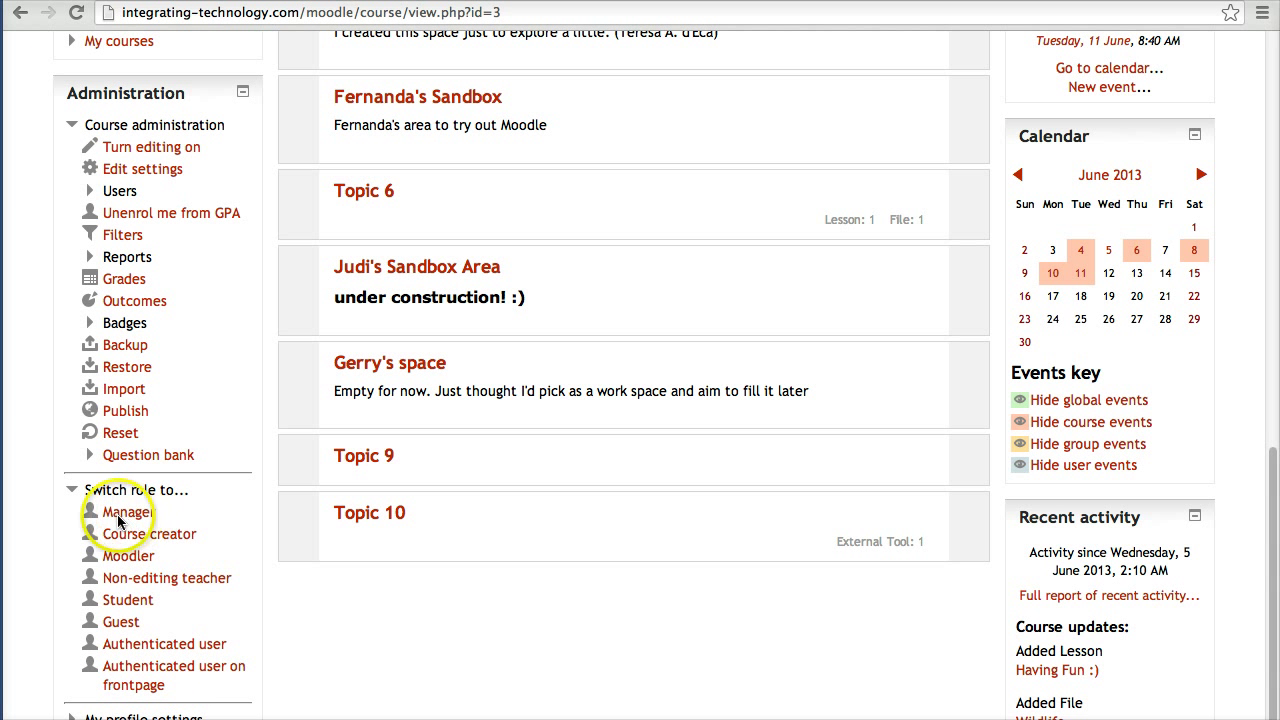
click(130, 563)
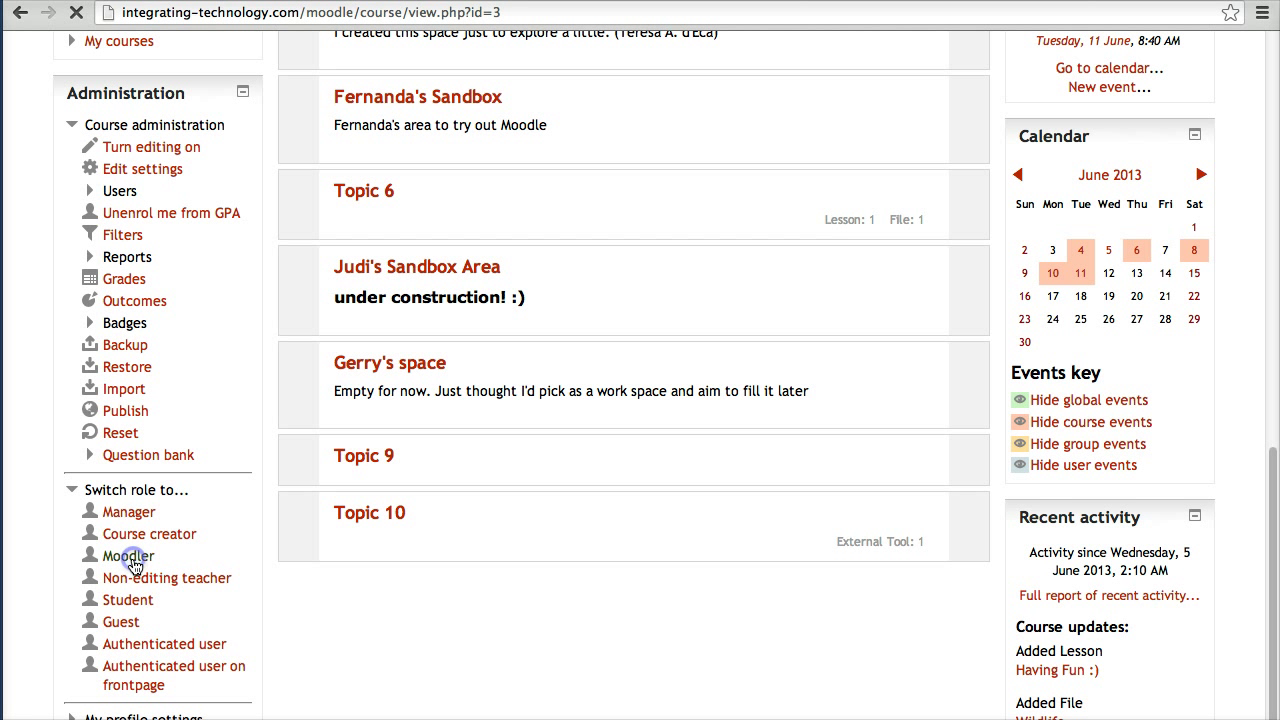
click(135, 566)
- Review the course administration and role-switching options available to the Moodler role
scroll(166, 551, down, 2)
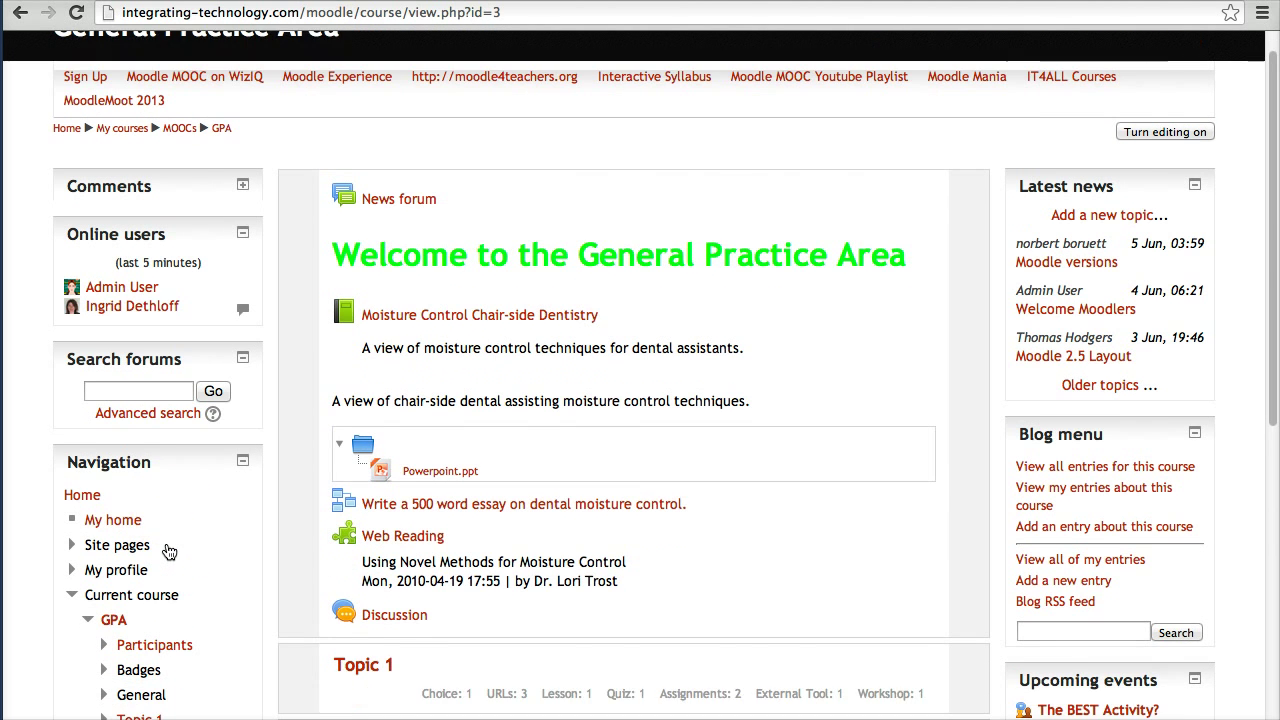
scroll(168, 551, down, 3)
scroll(168, 551, down, 5)
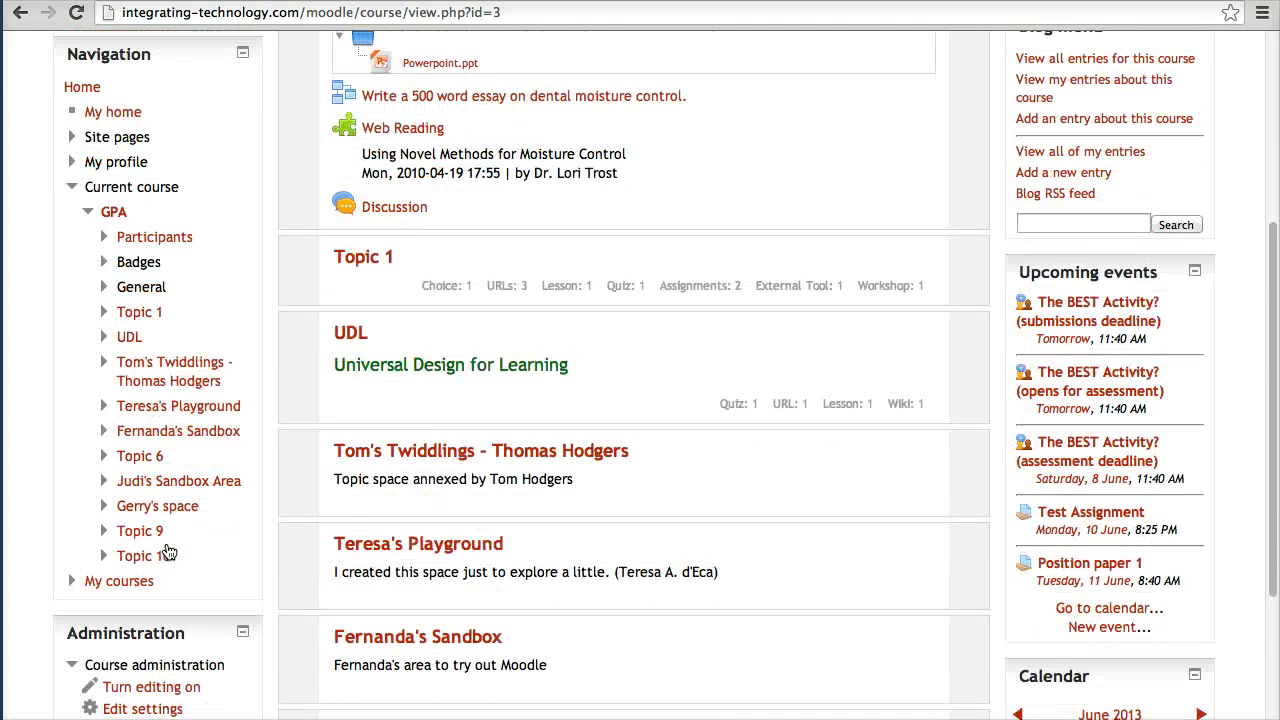
scroll(168, 551, down, 4)
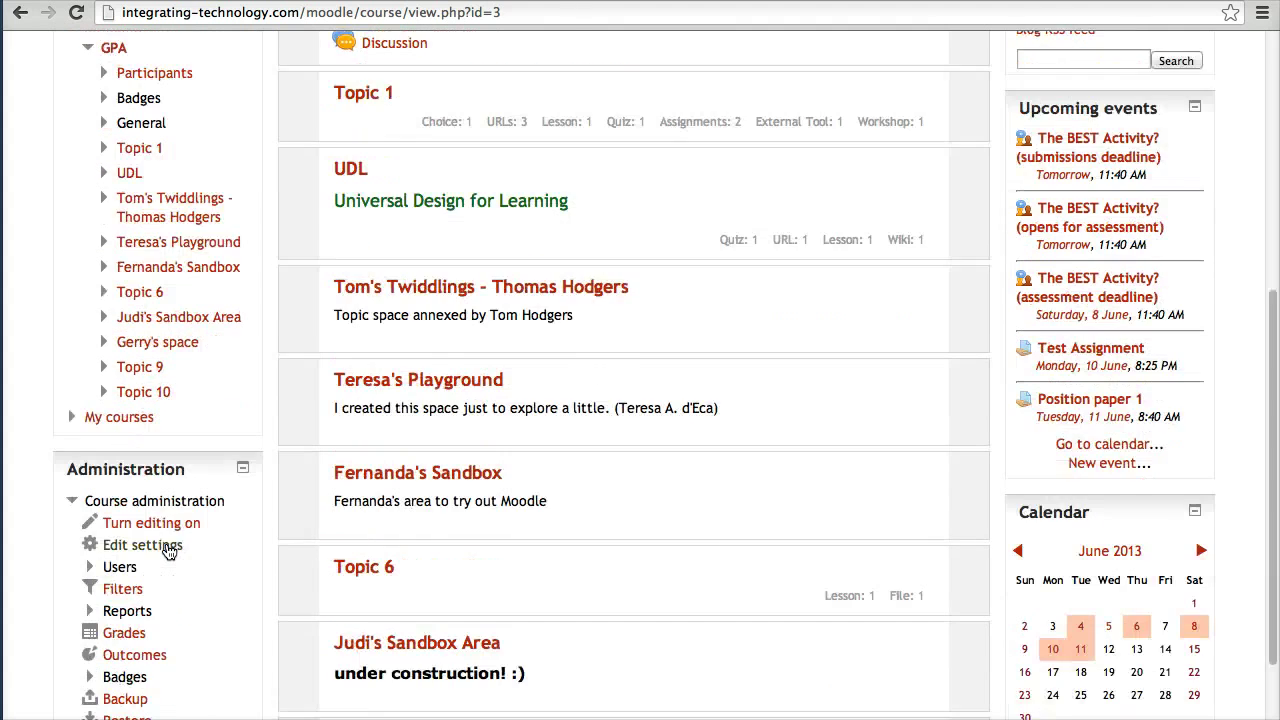
scroll(169, 552, down, 1)
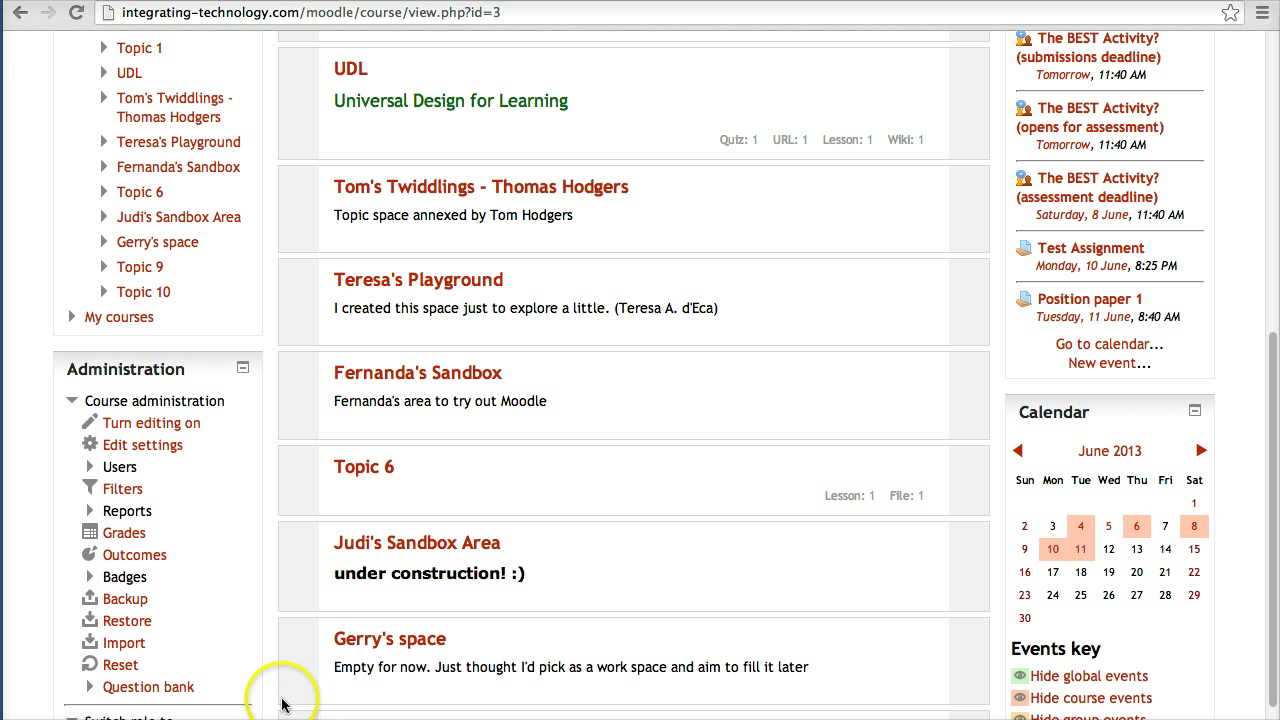
scroll(131, 585, down, 1)
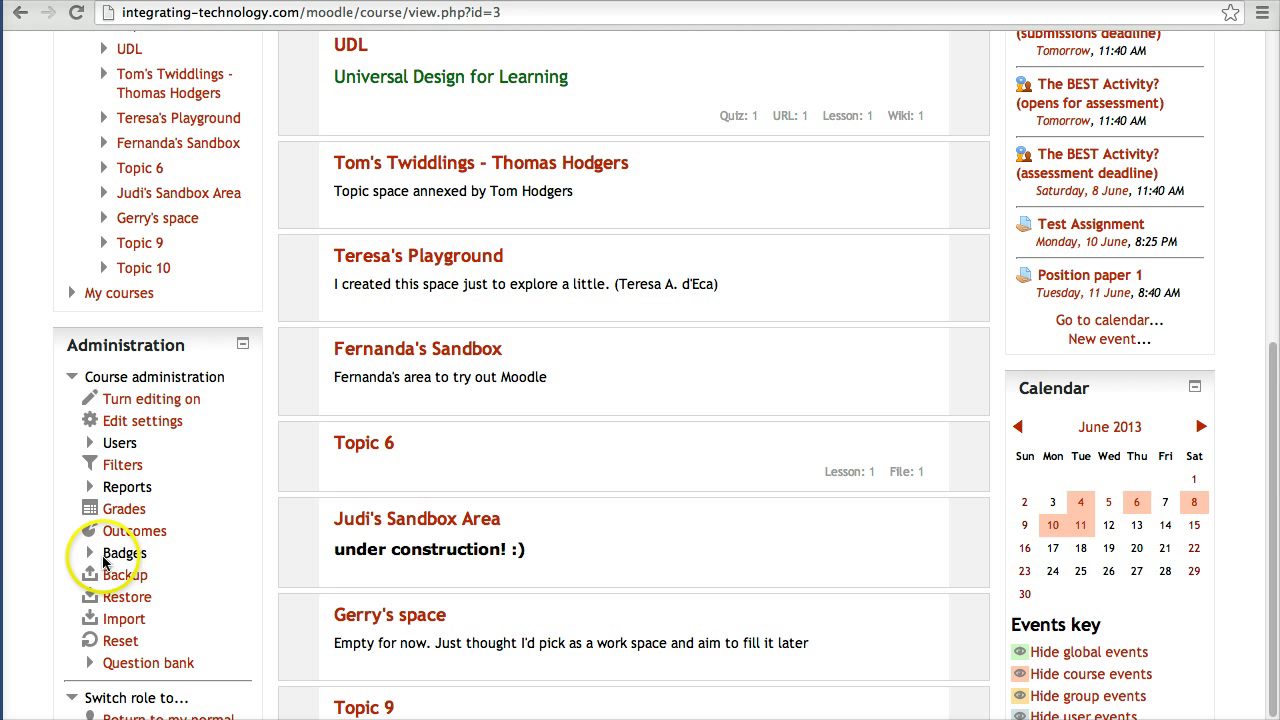
click(88, 553)
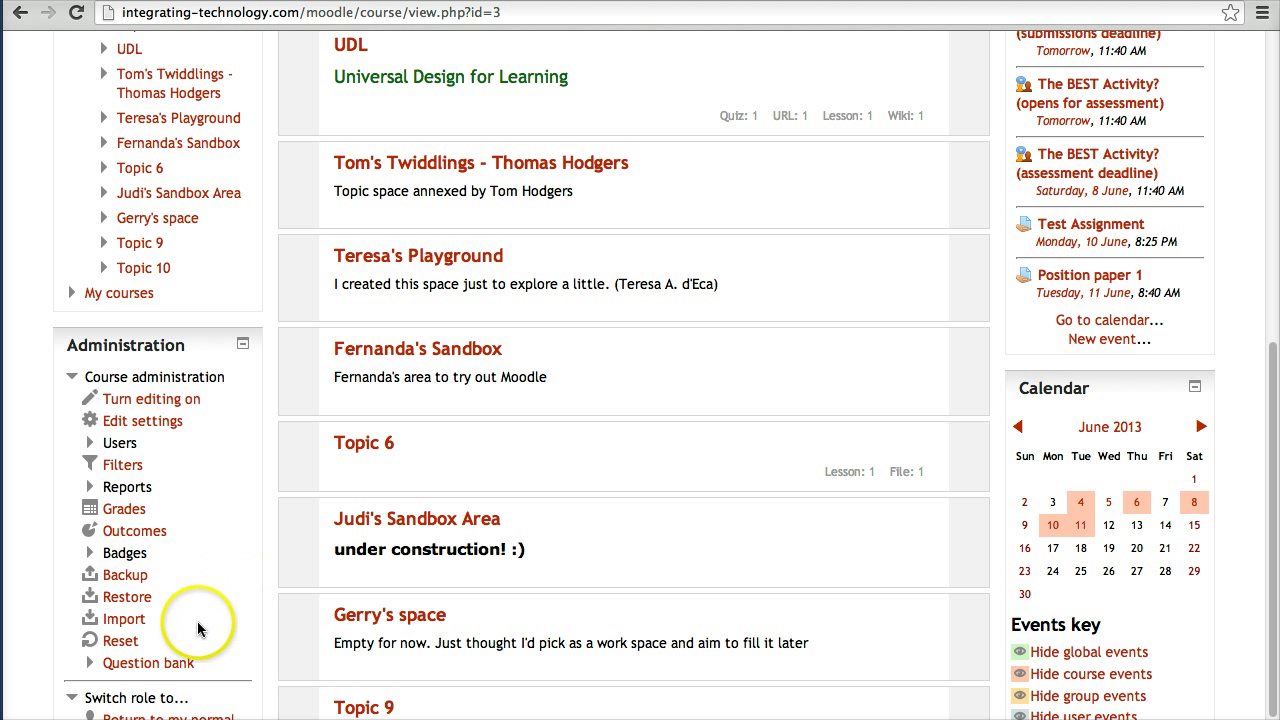
scroll(155, 615, down, 1)
scroll(155, 617, down, 4)
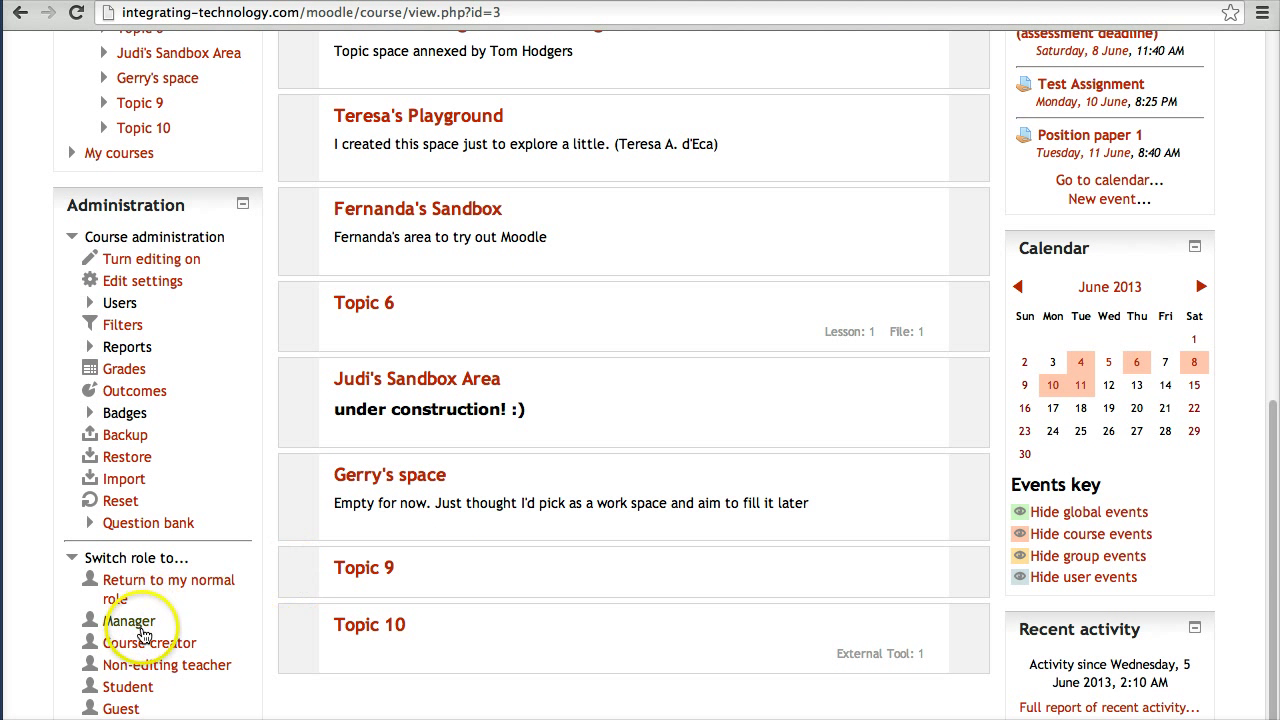
scroll(150, 420, down, 1)
- Start adding a new badge for the course and name it "Demo Badge"
click(143, 410)
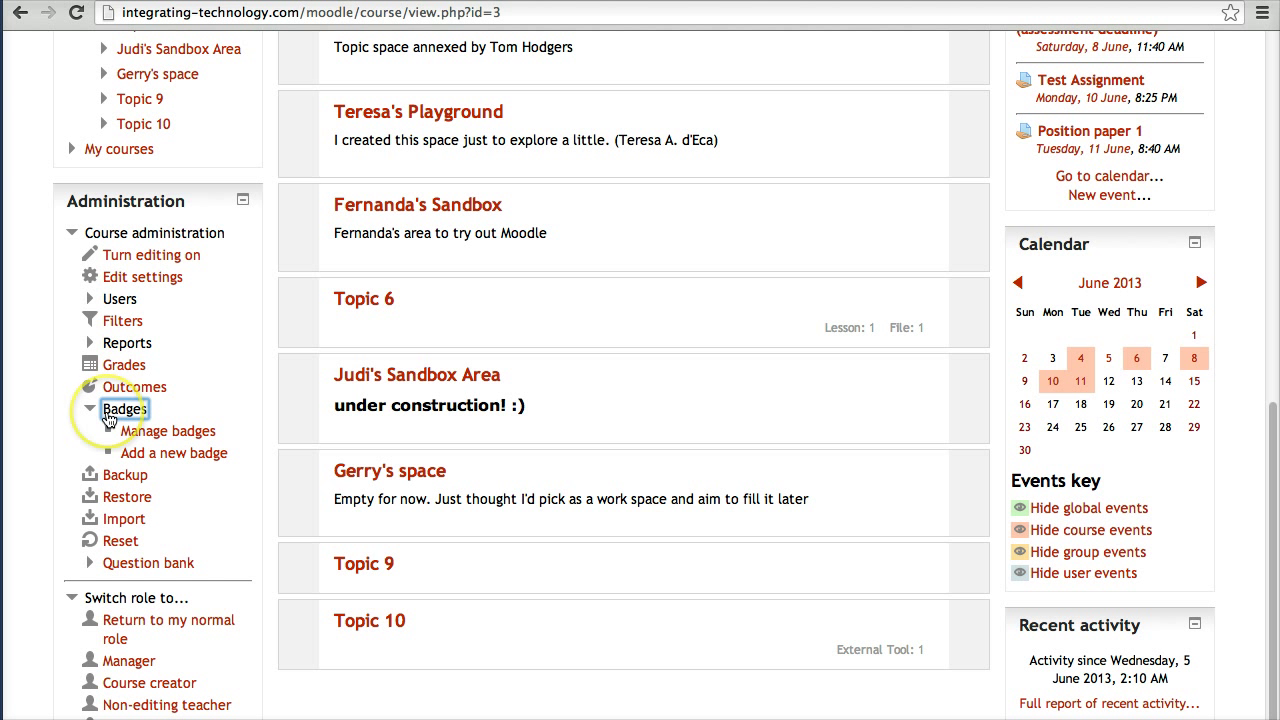
click(110, 412)
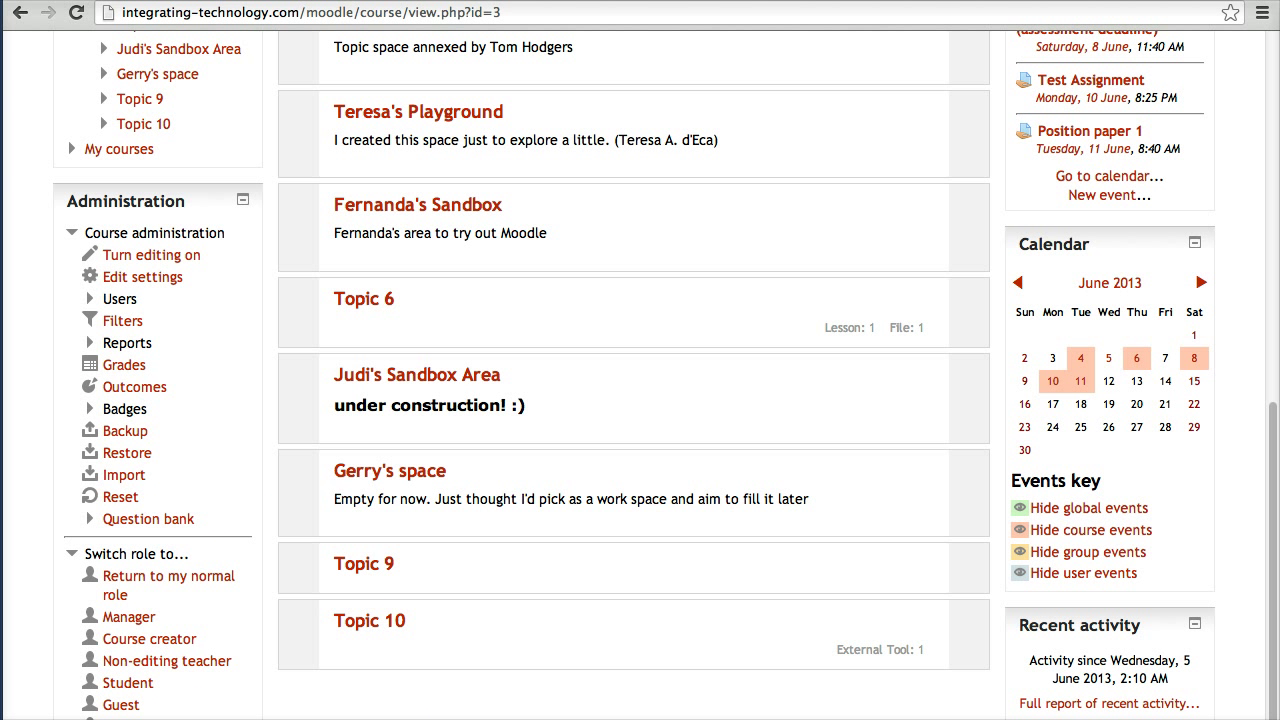
click(97, 418)
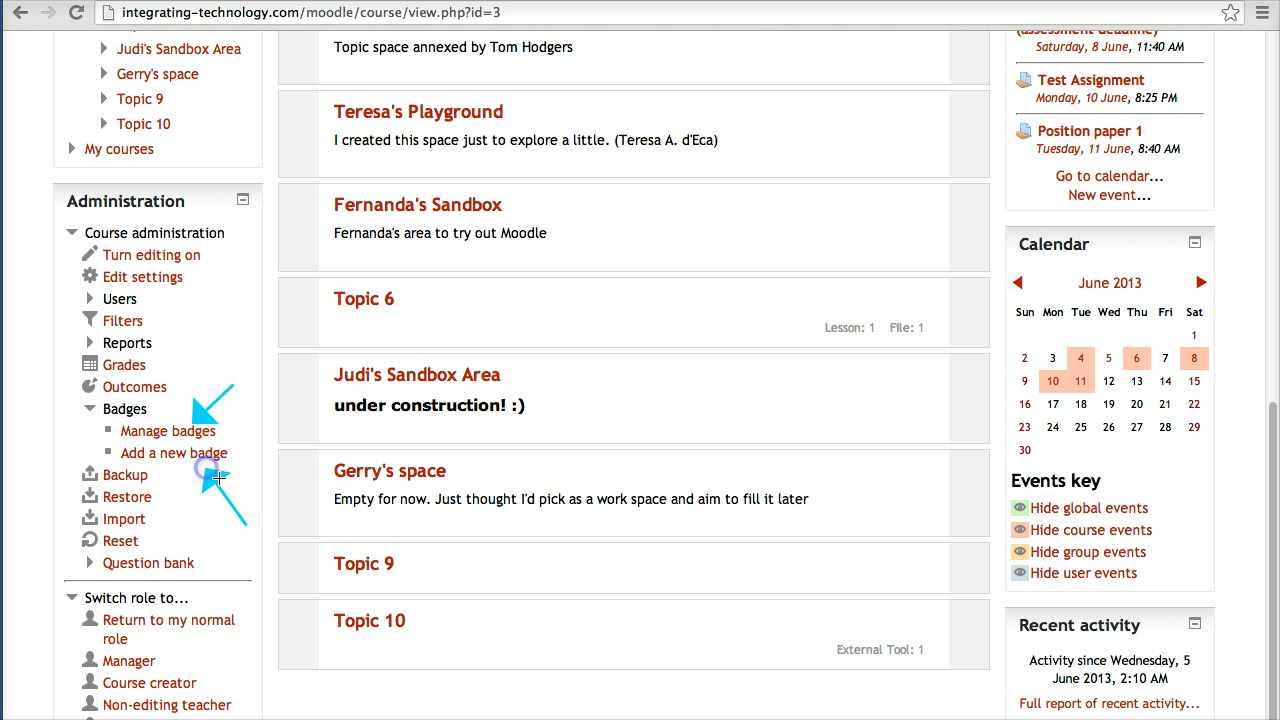
click(201, 453)
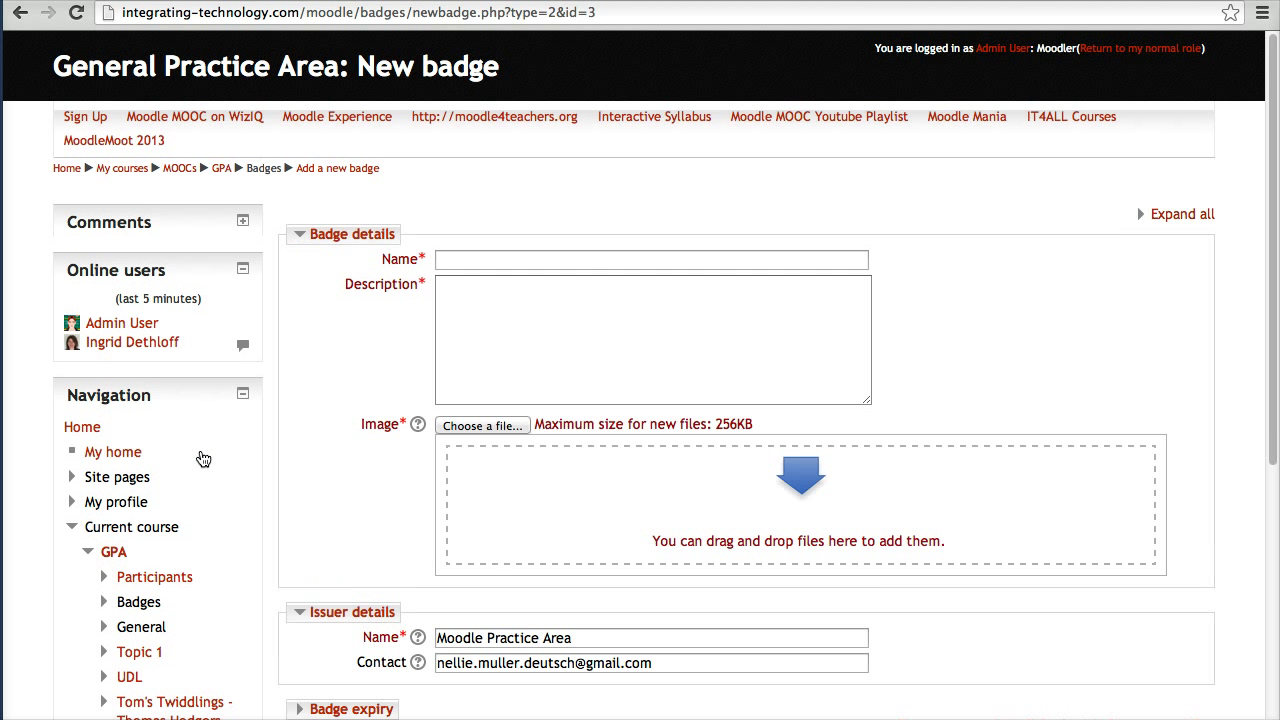
click(477, 262)
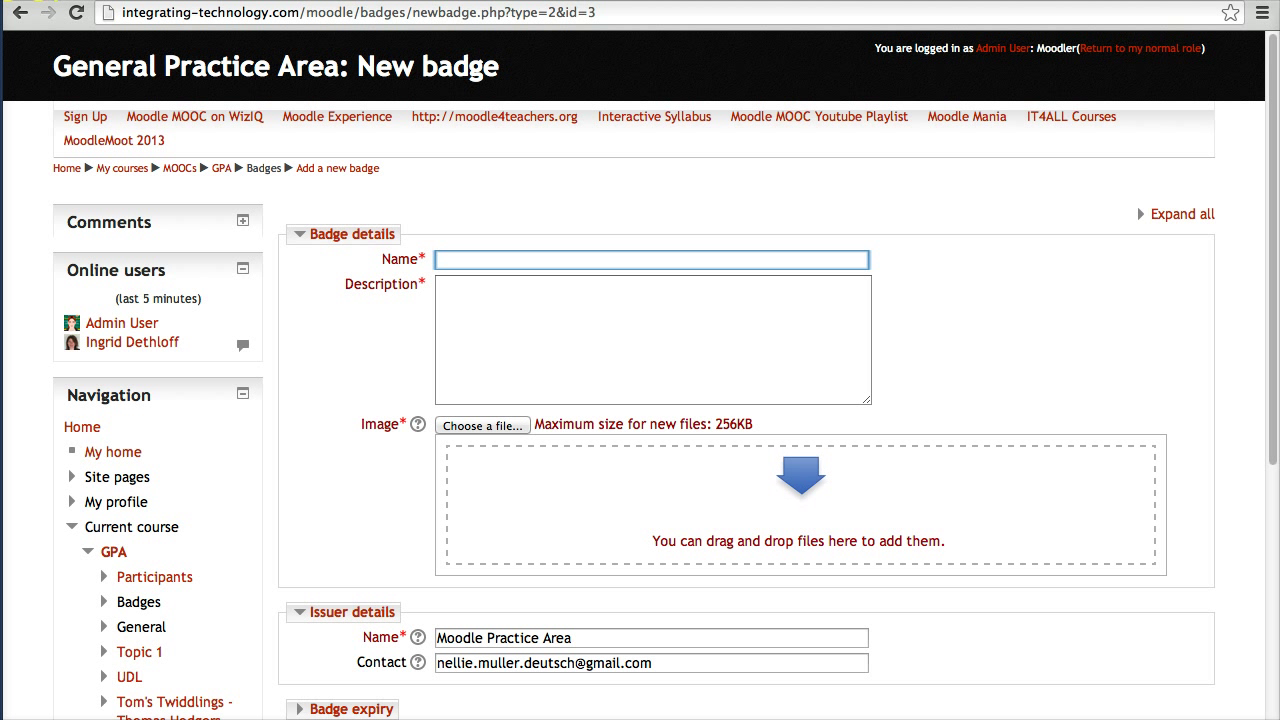
text(Demo Badge)
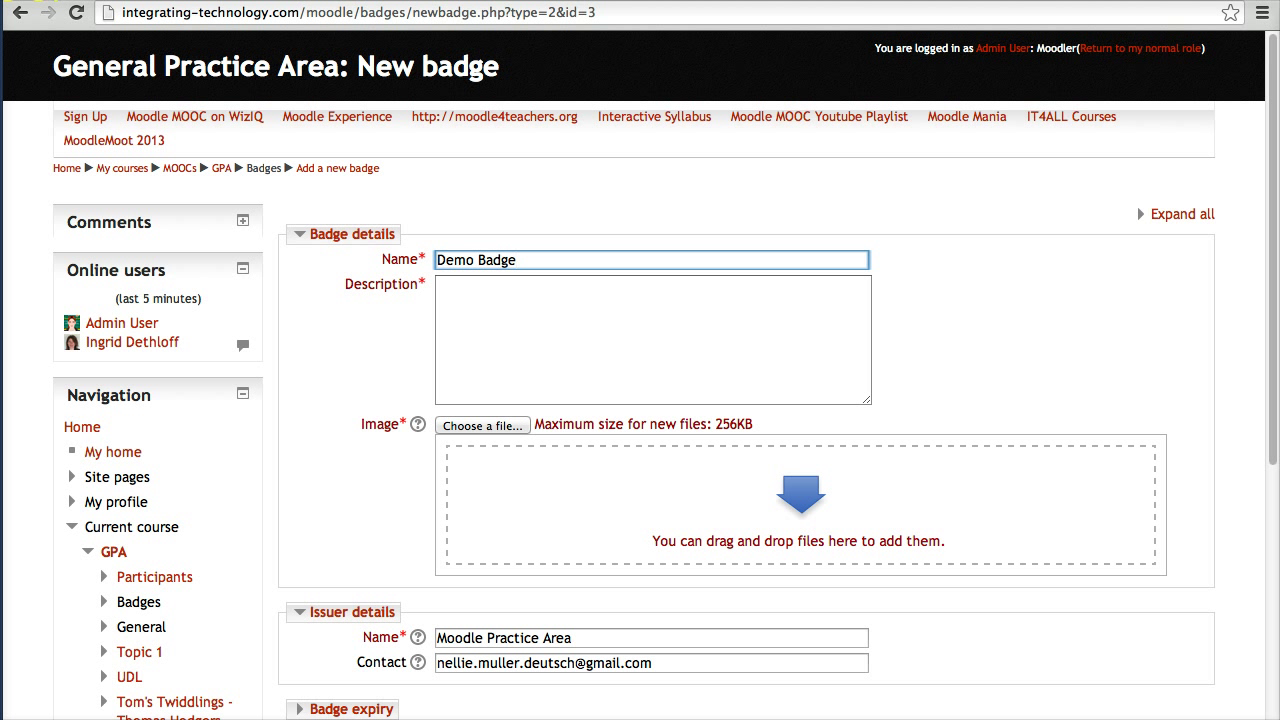
- Describe the badge as "Demo on how a teacher can create a badge. The badge is for doing the activities."
click(466, 323)
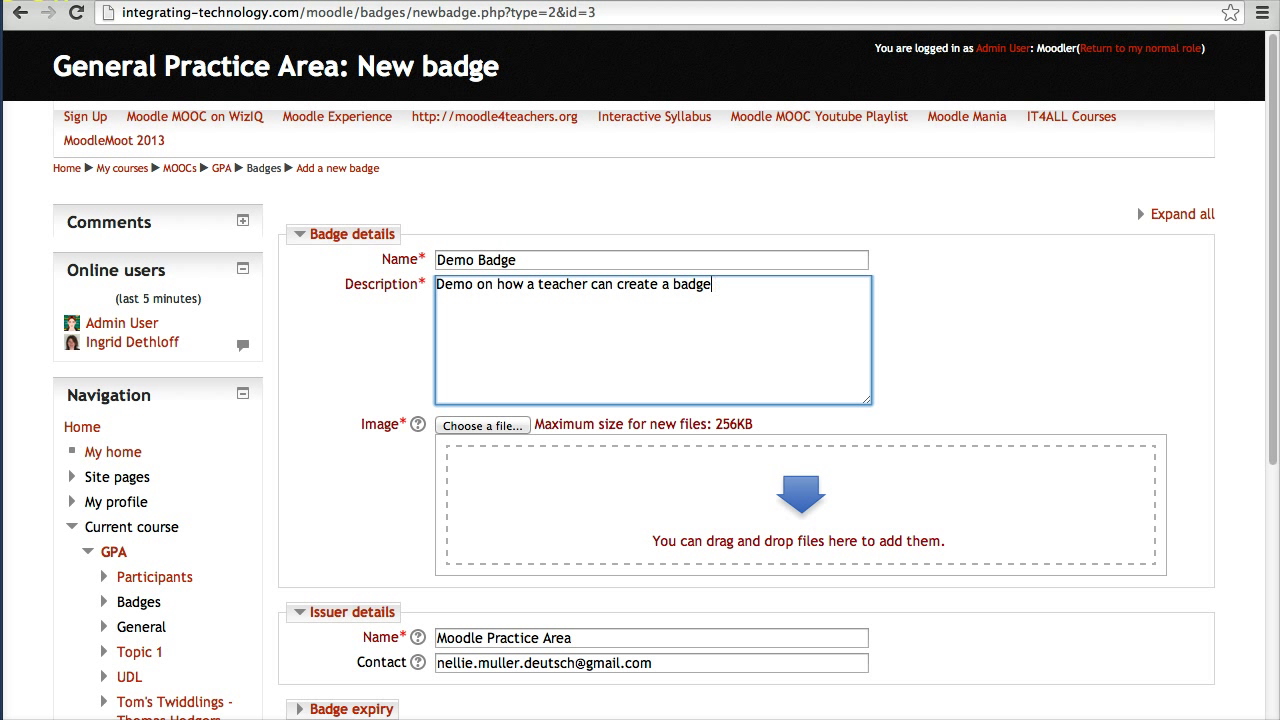
text(reaqte)
key(BackSpace)
key(BackSpace)
key(BackSpace)
key(BackSpace)
key(BackSpace)
key(BackSpace)
key(BackSpace)
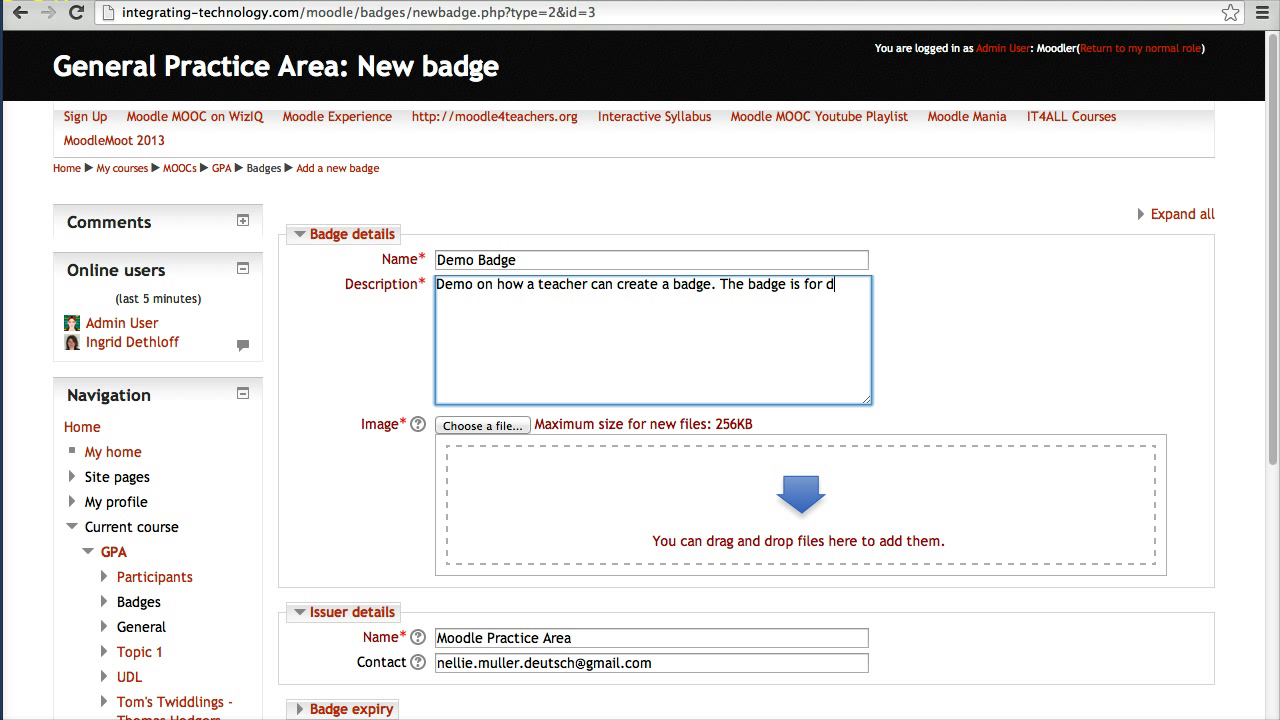
text(ties)
key(BackSpace)
key(BackSpace)
key(BackSpace)
key(BackSpace)
key(BackSpace)
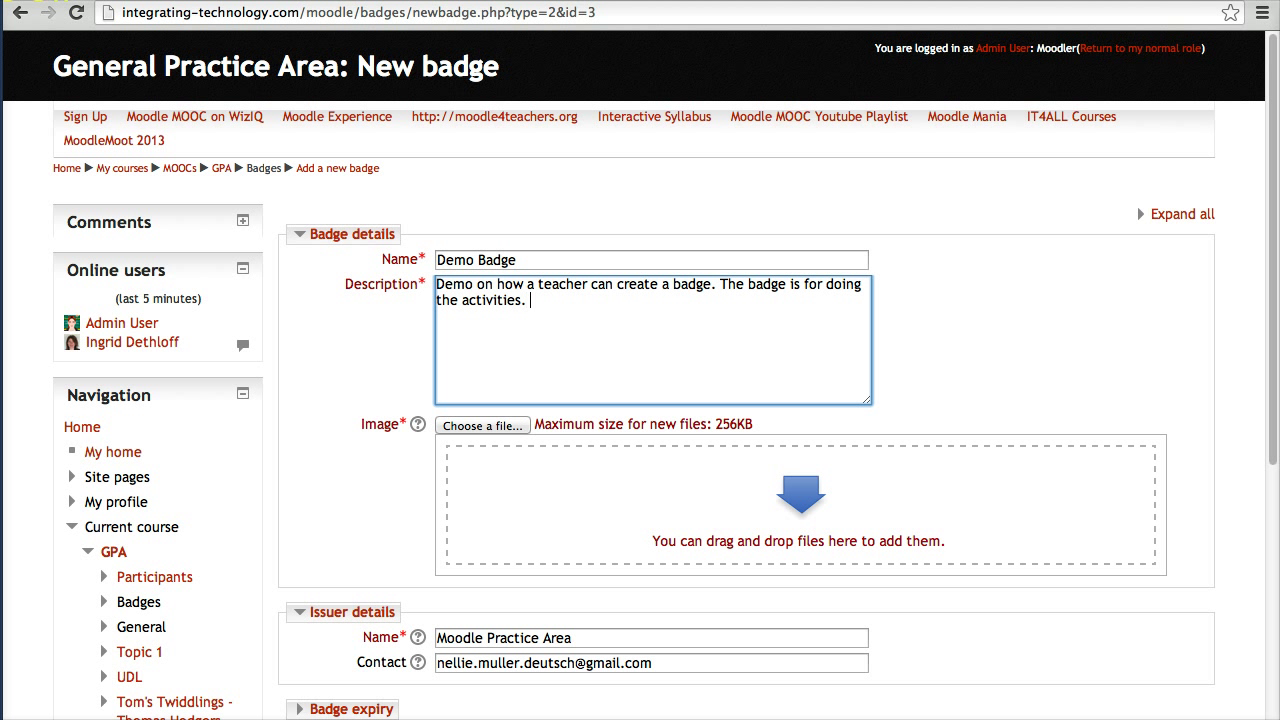
scroll(380, 429, down, 5)
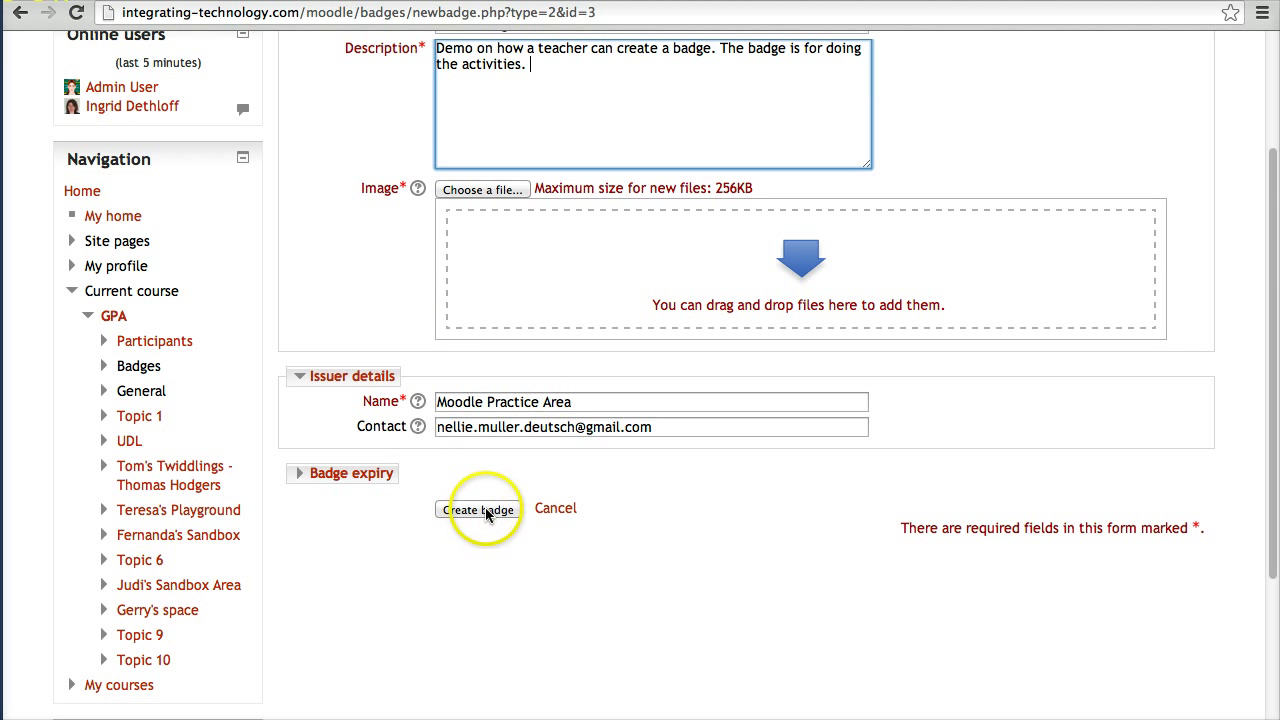
- Try to create the badge without supplying an image
click(443, 651)
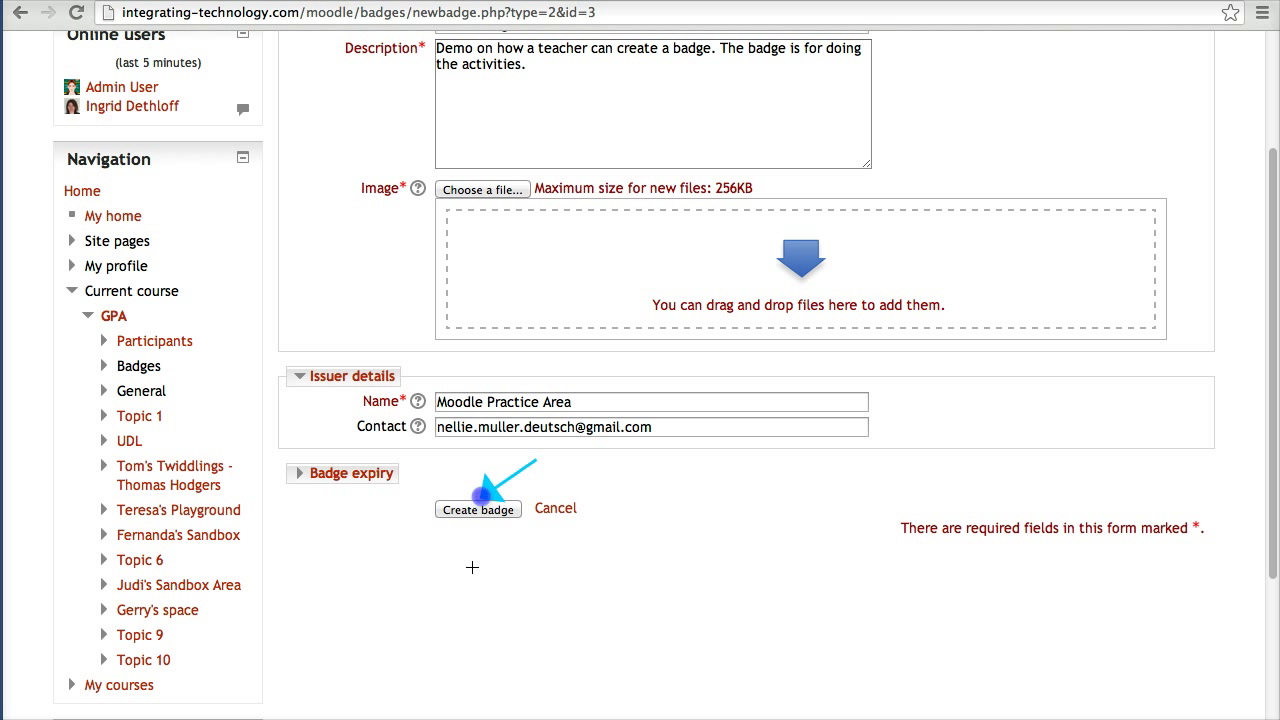
click(494, 516)
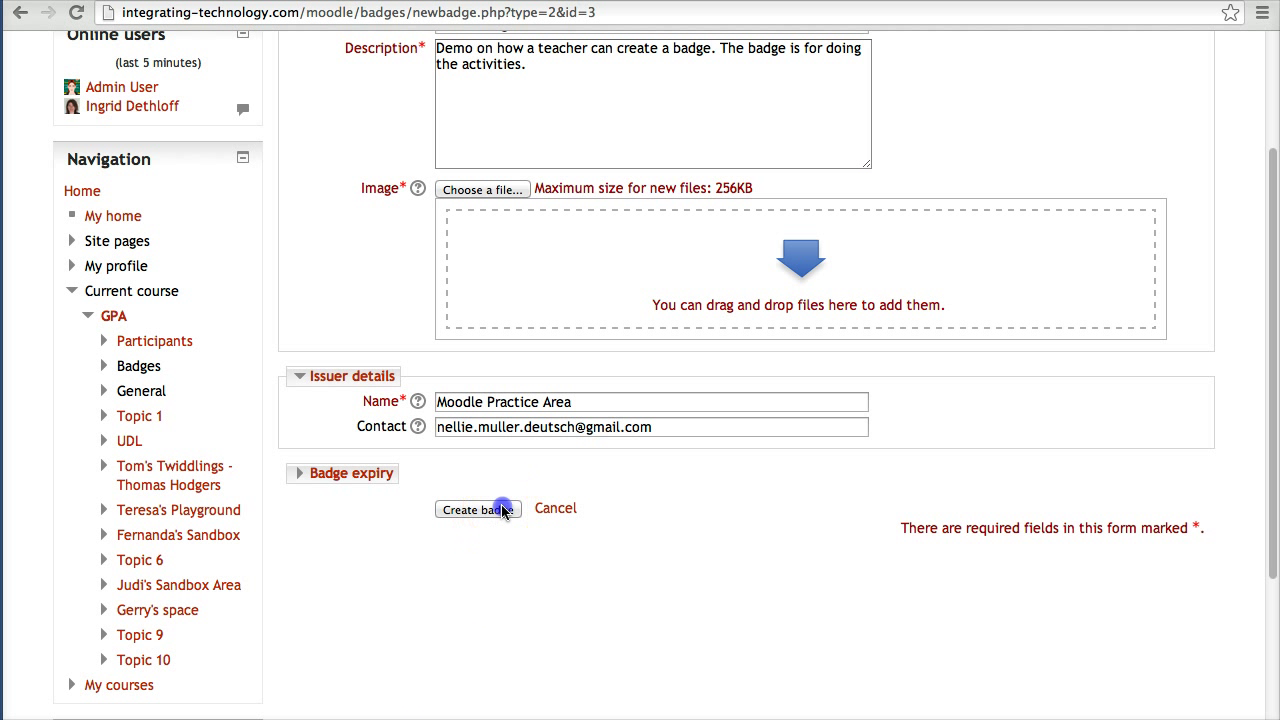
click(503, 508)
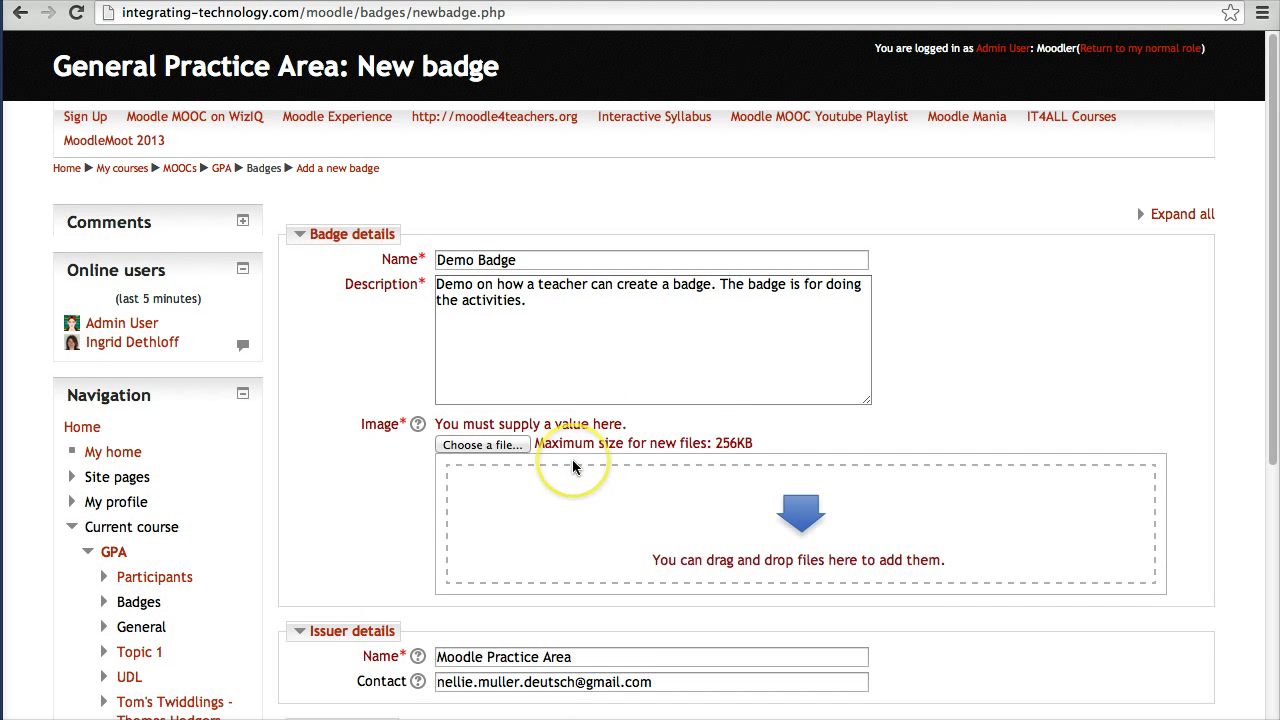
- Choose the "Tell YOur friends" picture from the MOODLE MOOC folder as the badge image file
scroll(575, 460, down, 1)
scroll(589, 403, down, 1)
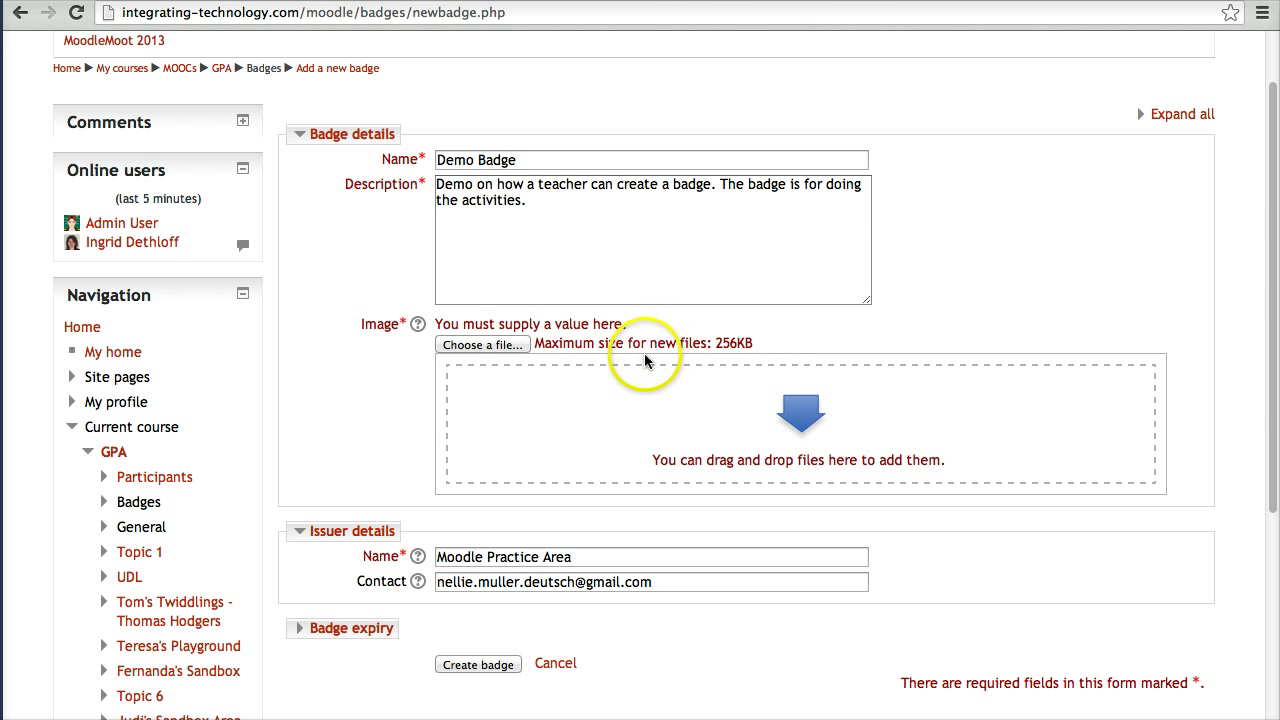
click(490, 345)
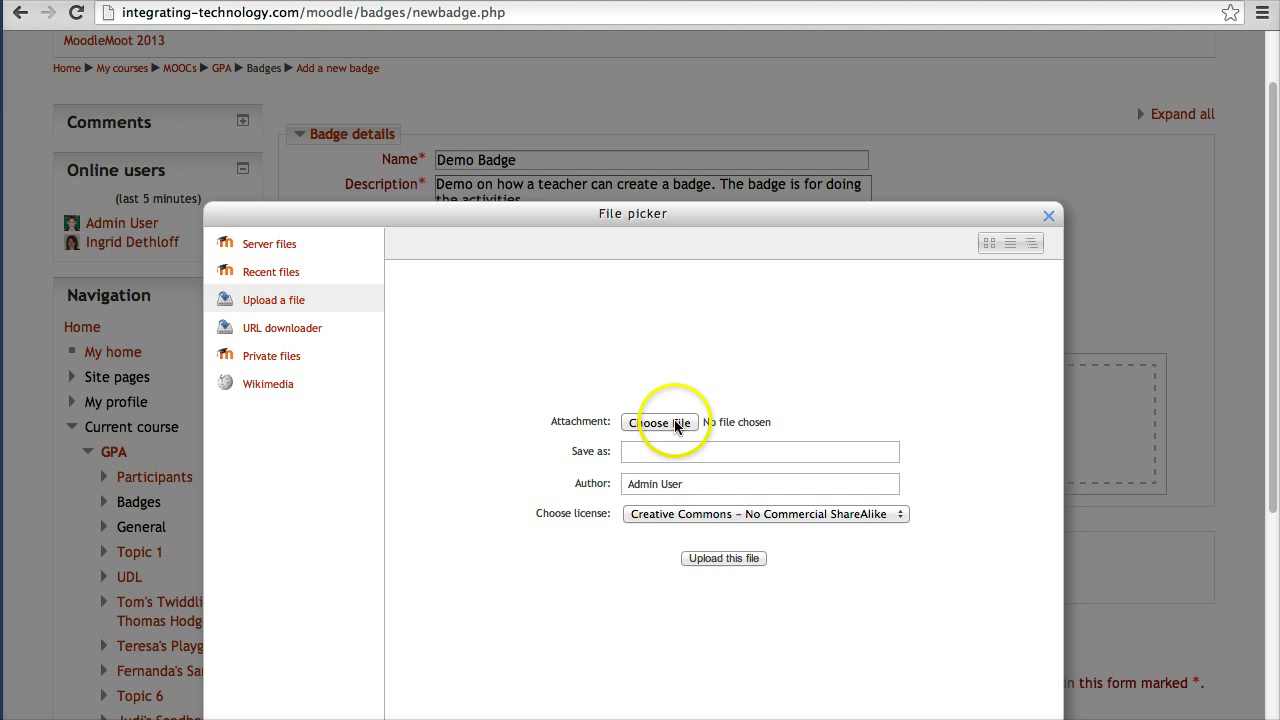
click(675, 424)
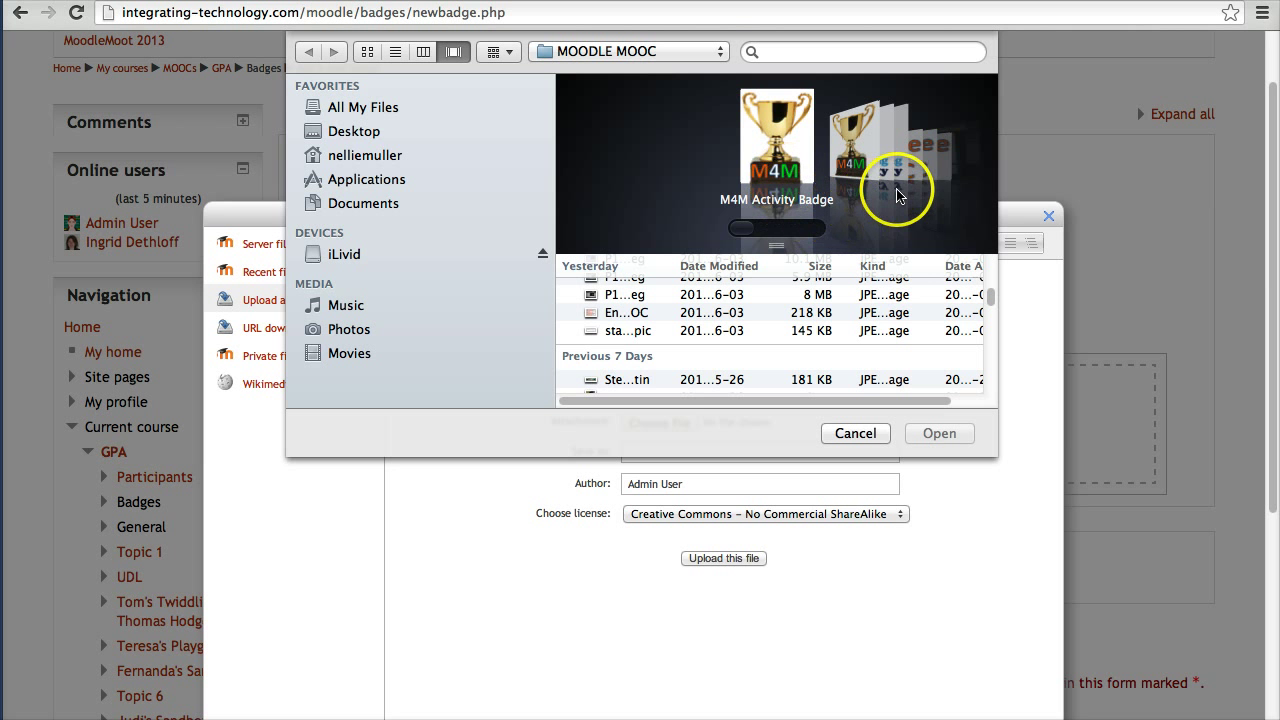
click(890, 180)
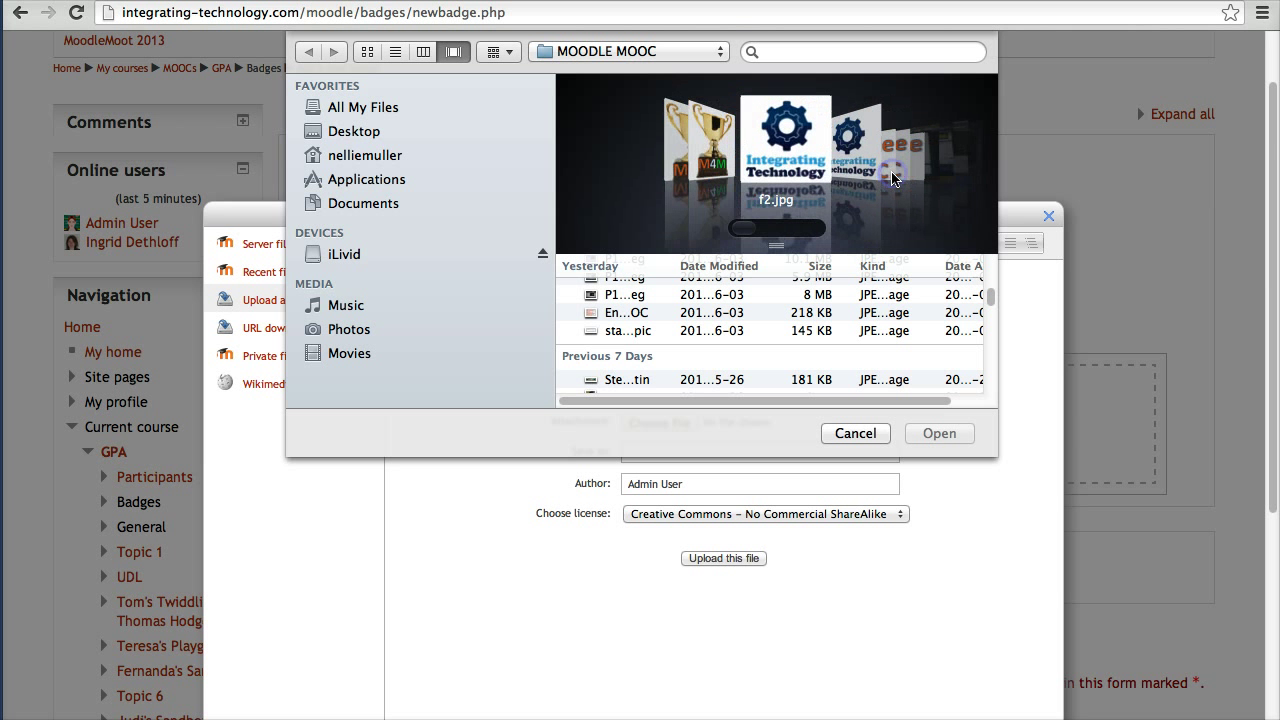
click(890, 176)
click(880, 168)
click(869, 161)
scroll(865, 164, right, 8)
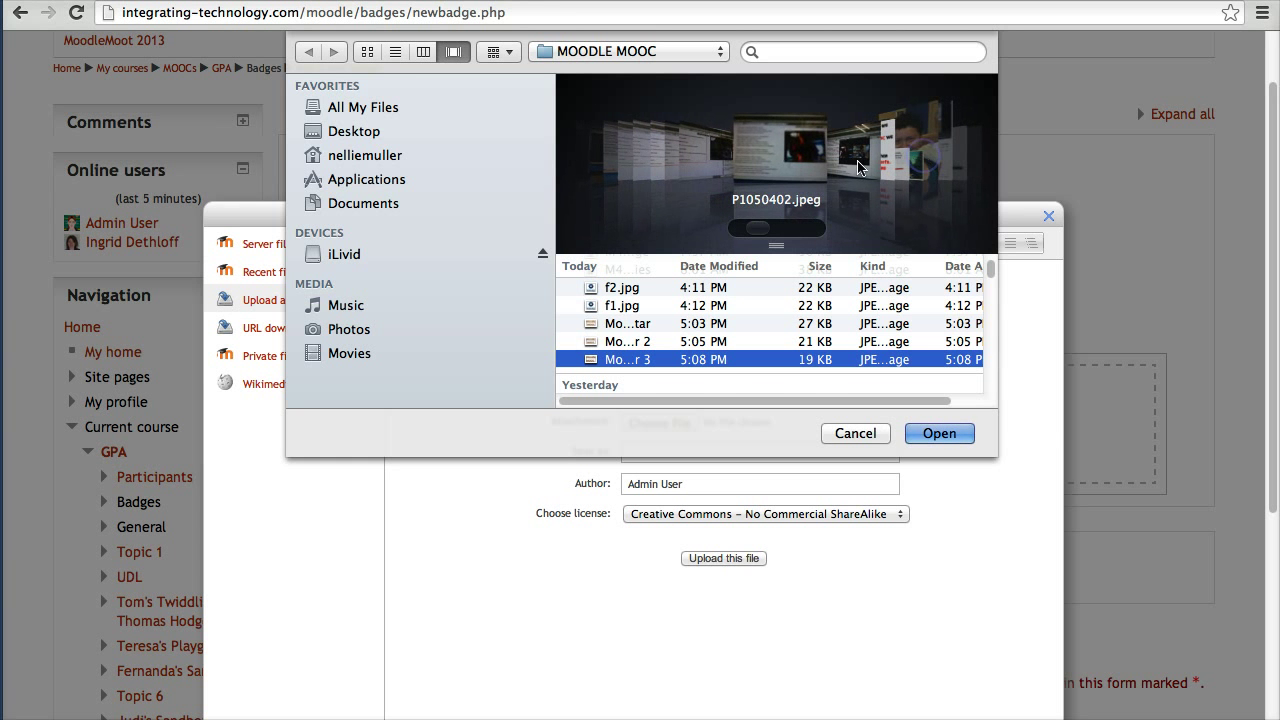
click(860, 165)
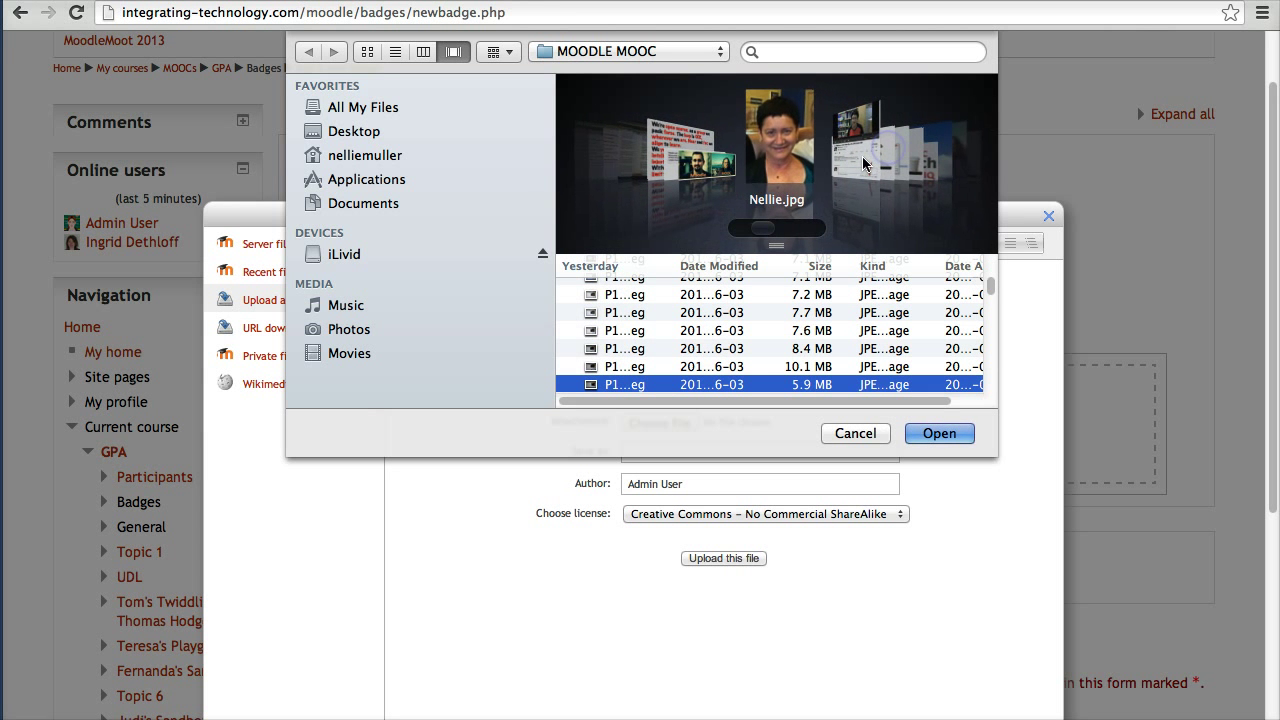
click(865, 164)
click(790, 168)
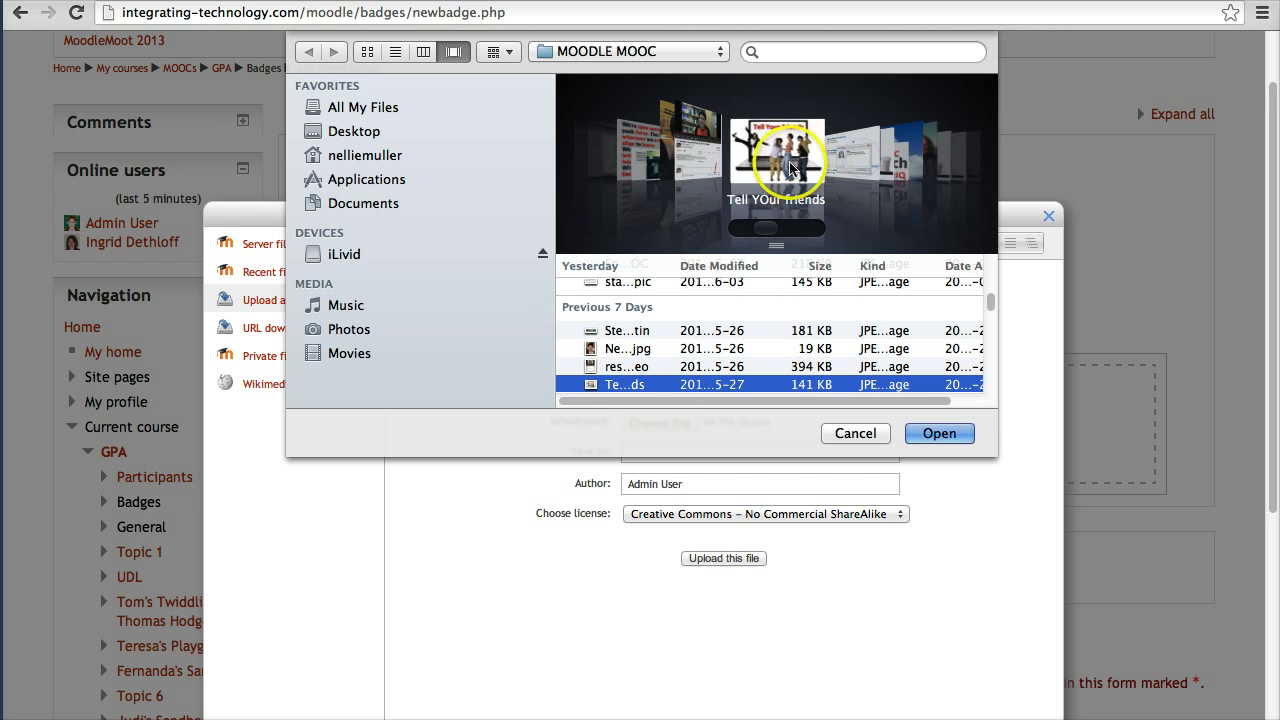
click(940, 433)
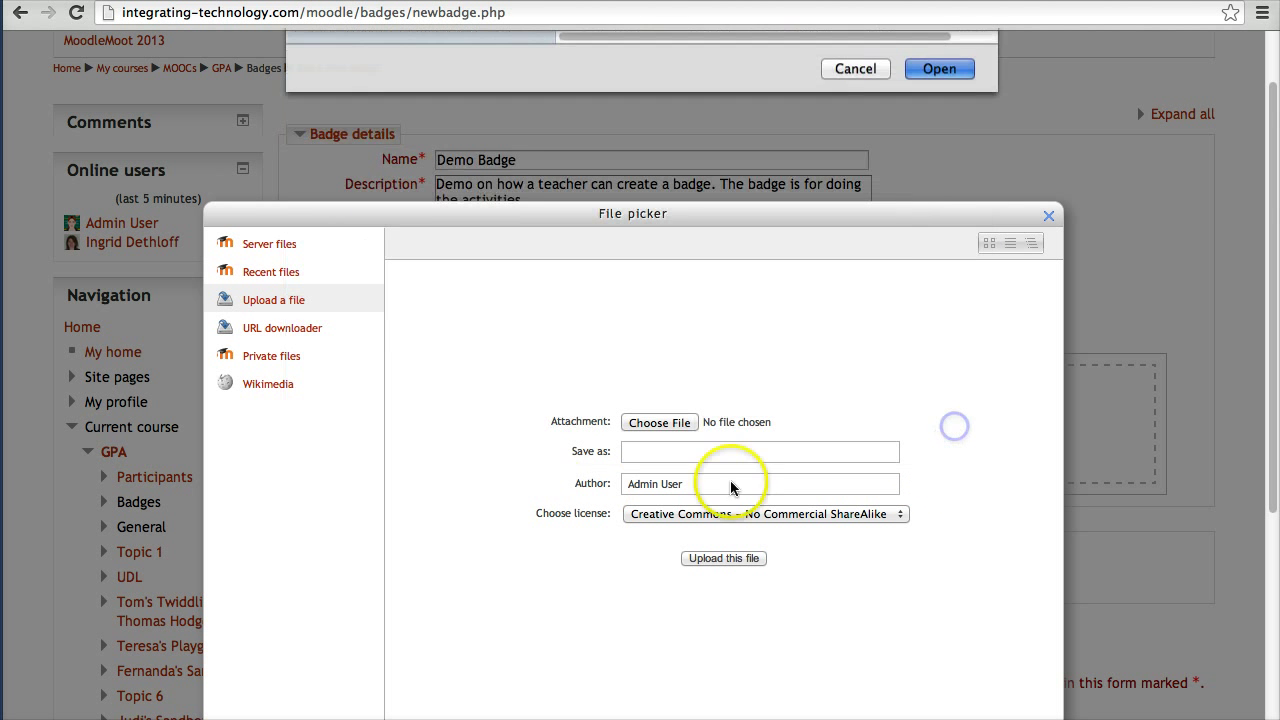
- Upload the badge image under the name "Tell Your Friends" and create the badge
click(656, 452)
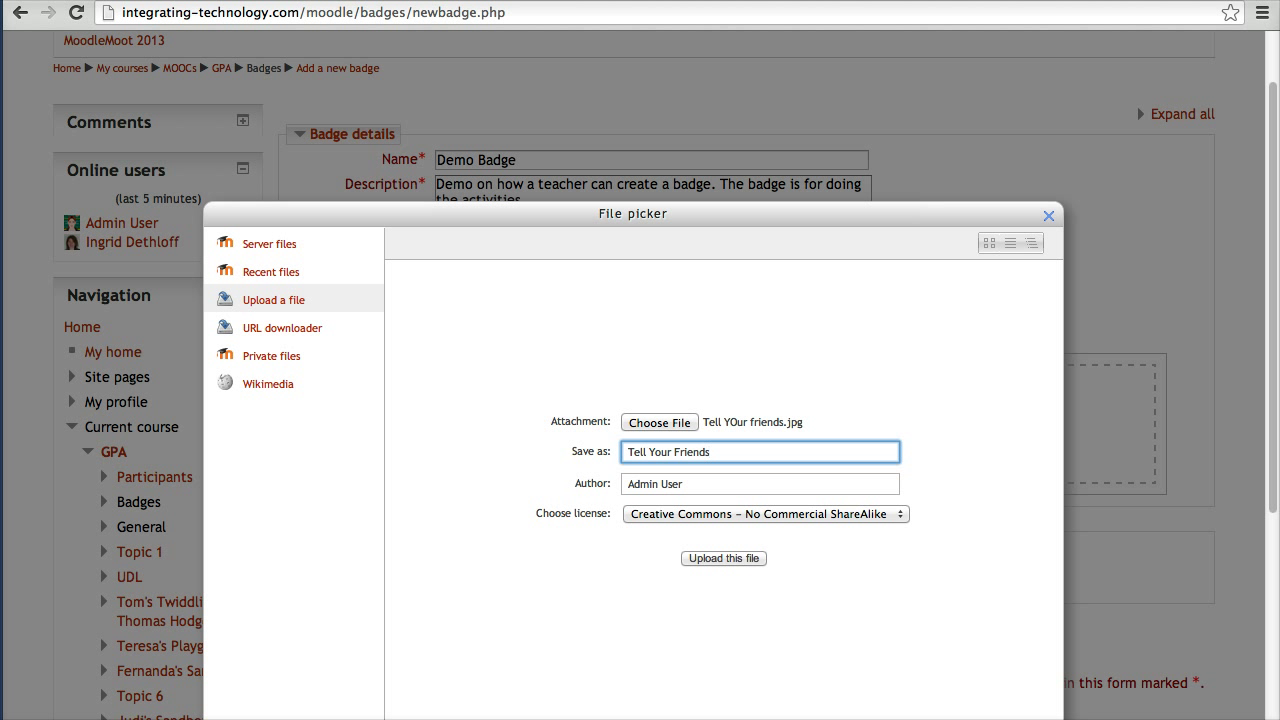
click(730, 557)
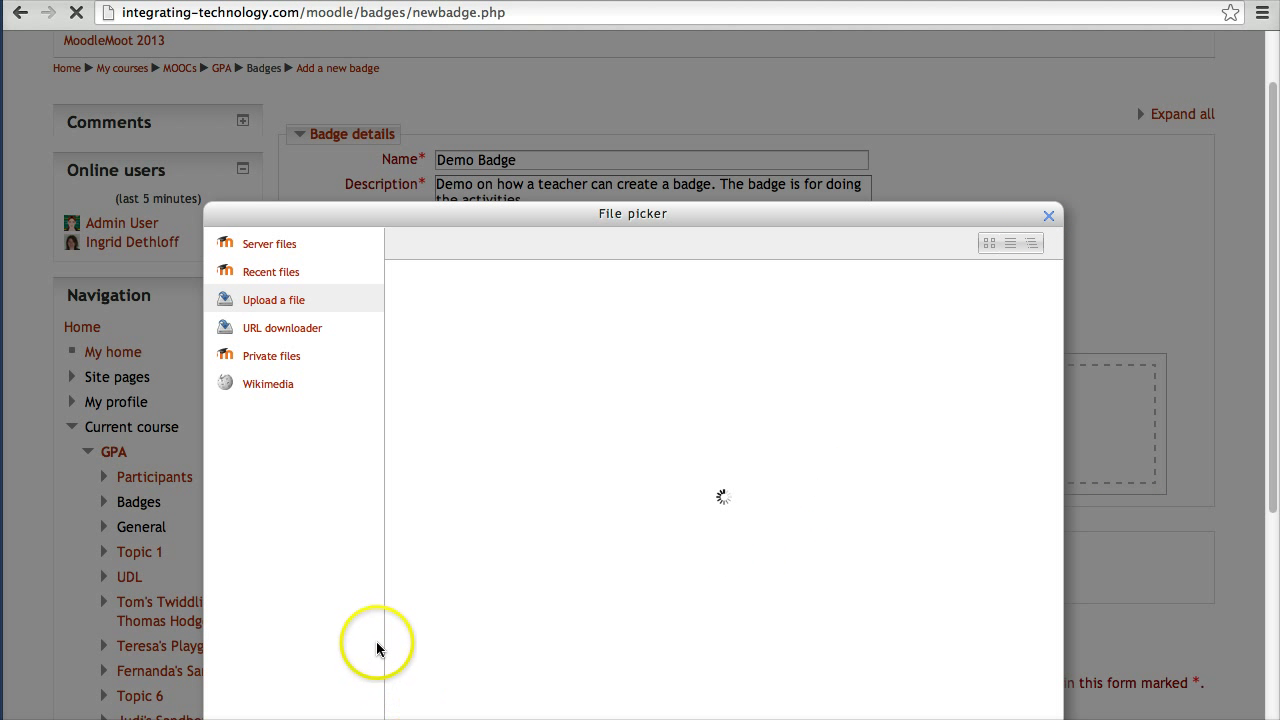
scroll(540, 600, down, 2)
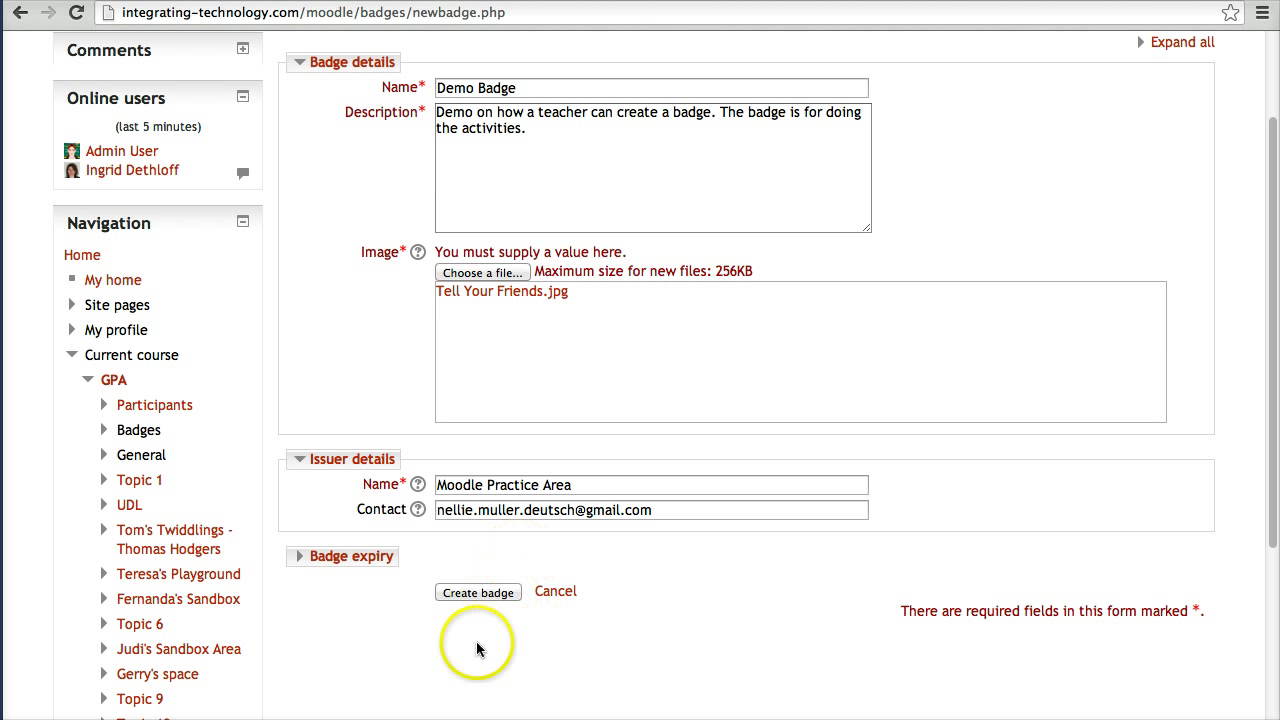
click(473, 595)
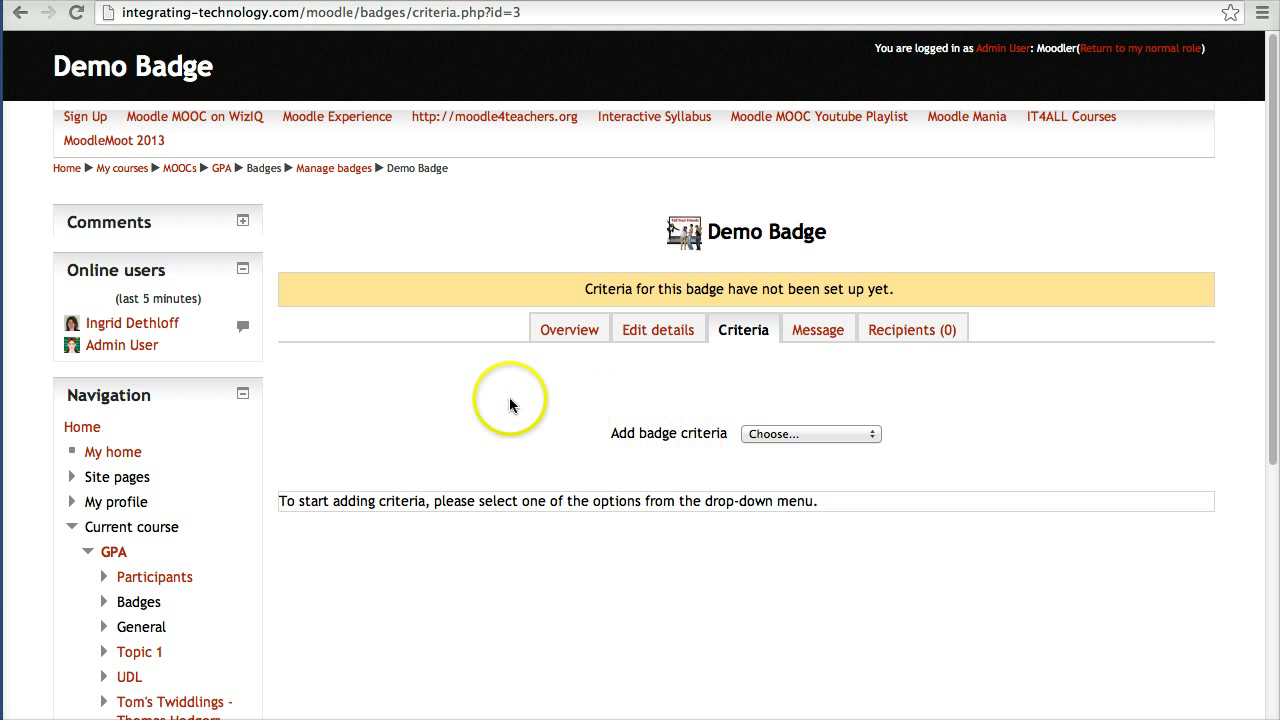
drag(400, 368, 487, 479)
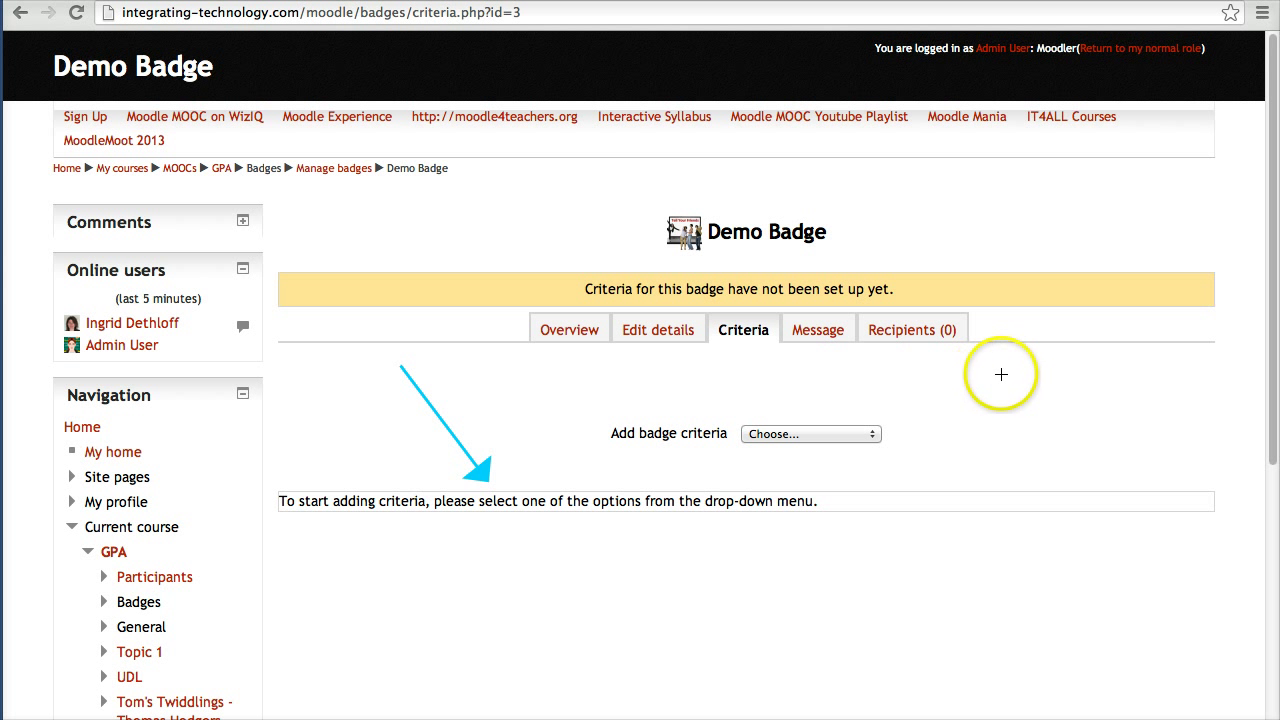
drag(876, 369, 840, 421)
click(586, 565)
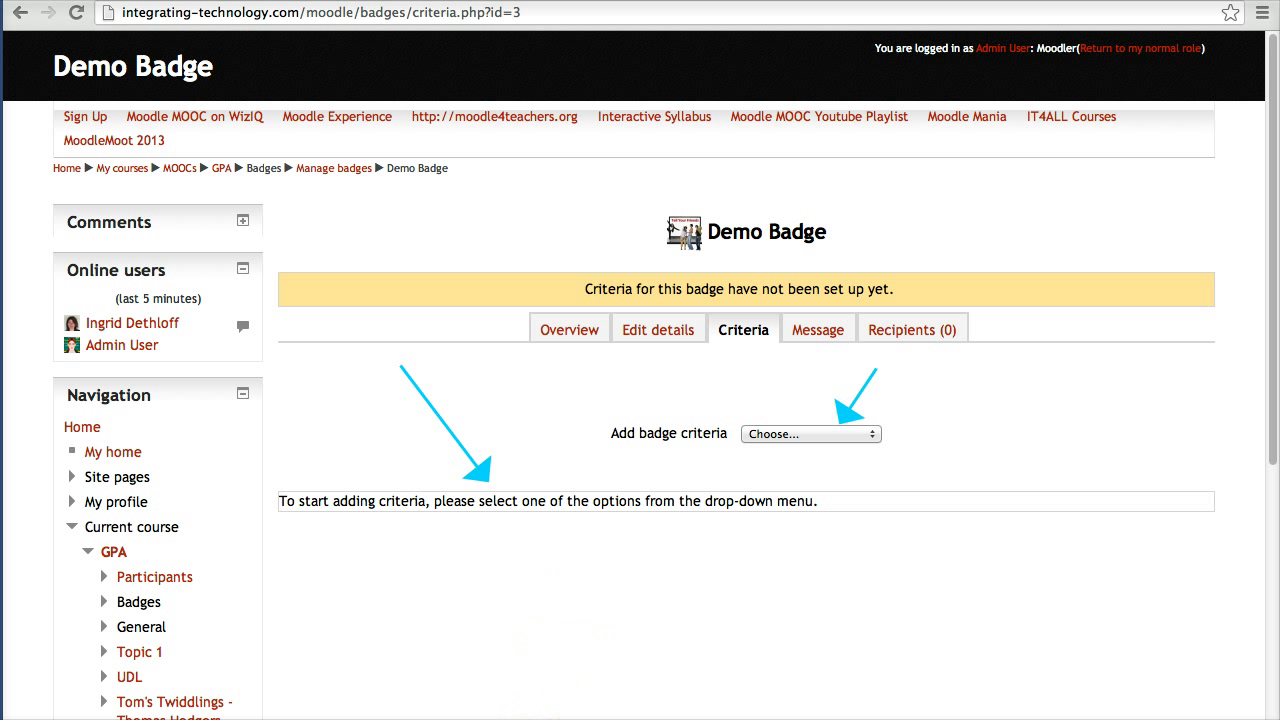
- Try to add Activity completion as a criterion for the Demo Badge and return to its criteria page
click(876, 436)
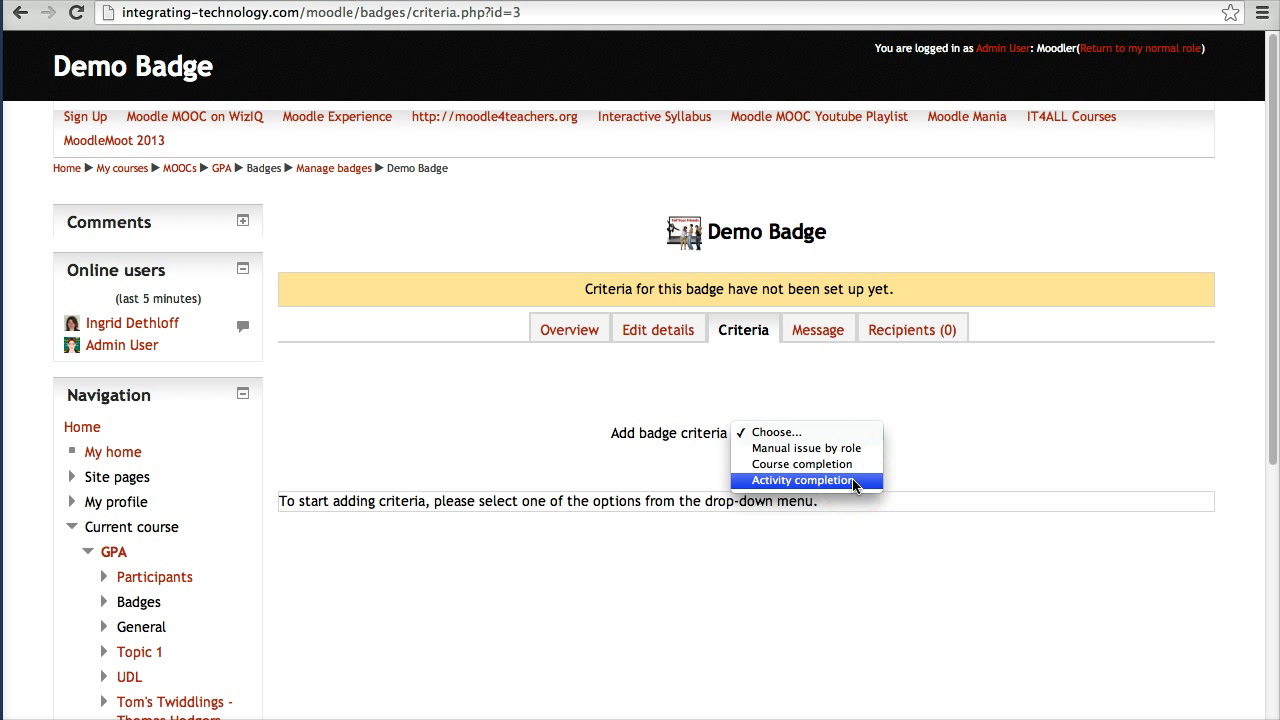
key(Escape)
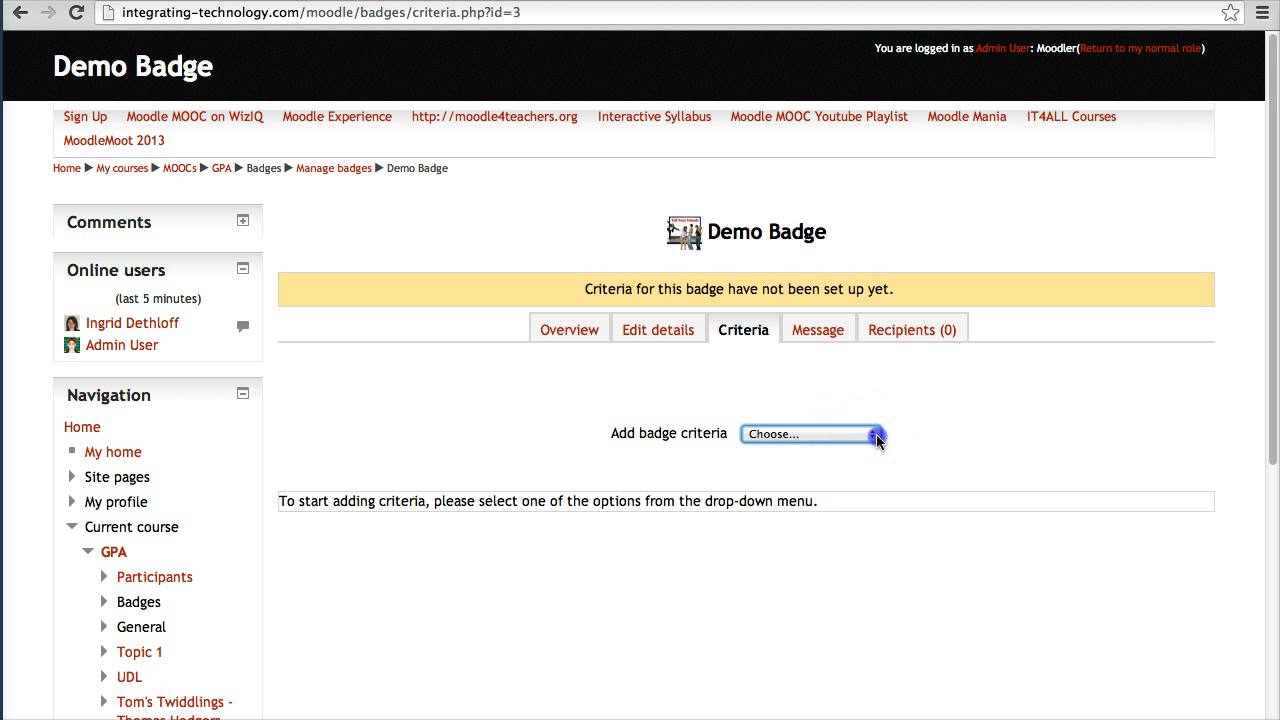
click(878, 440)
click(824, 482)
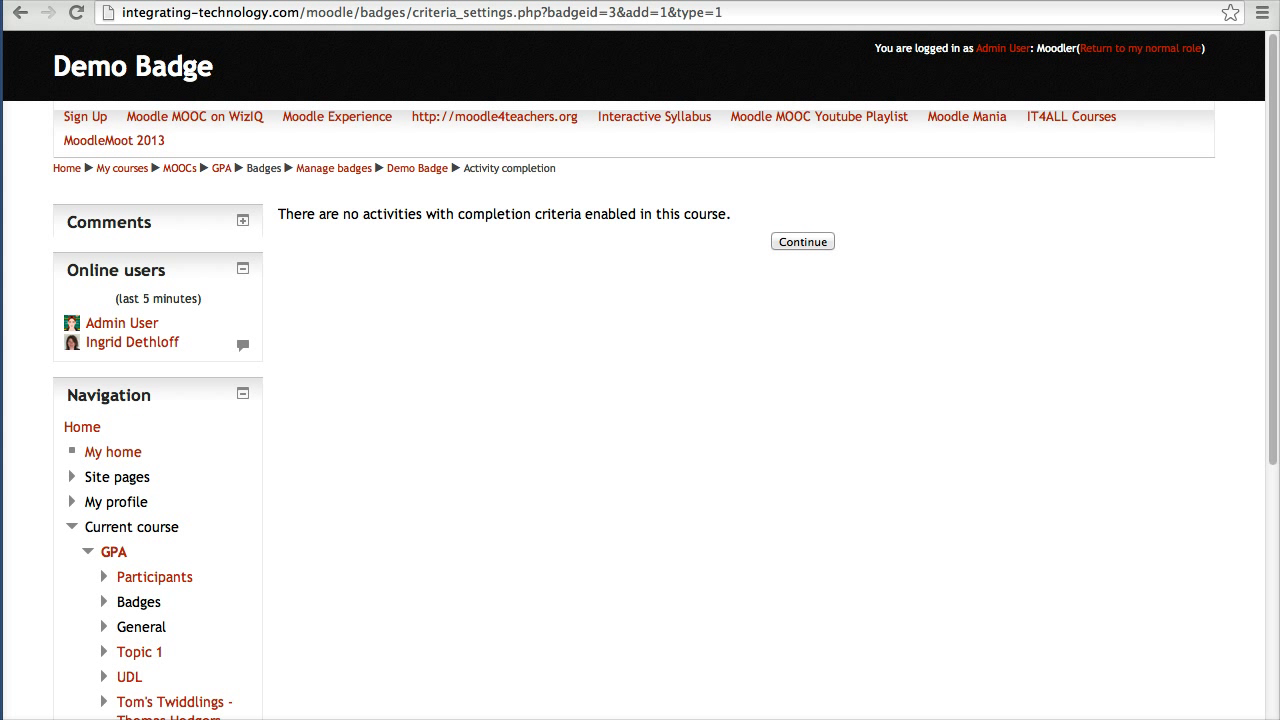
click(789, 244)
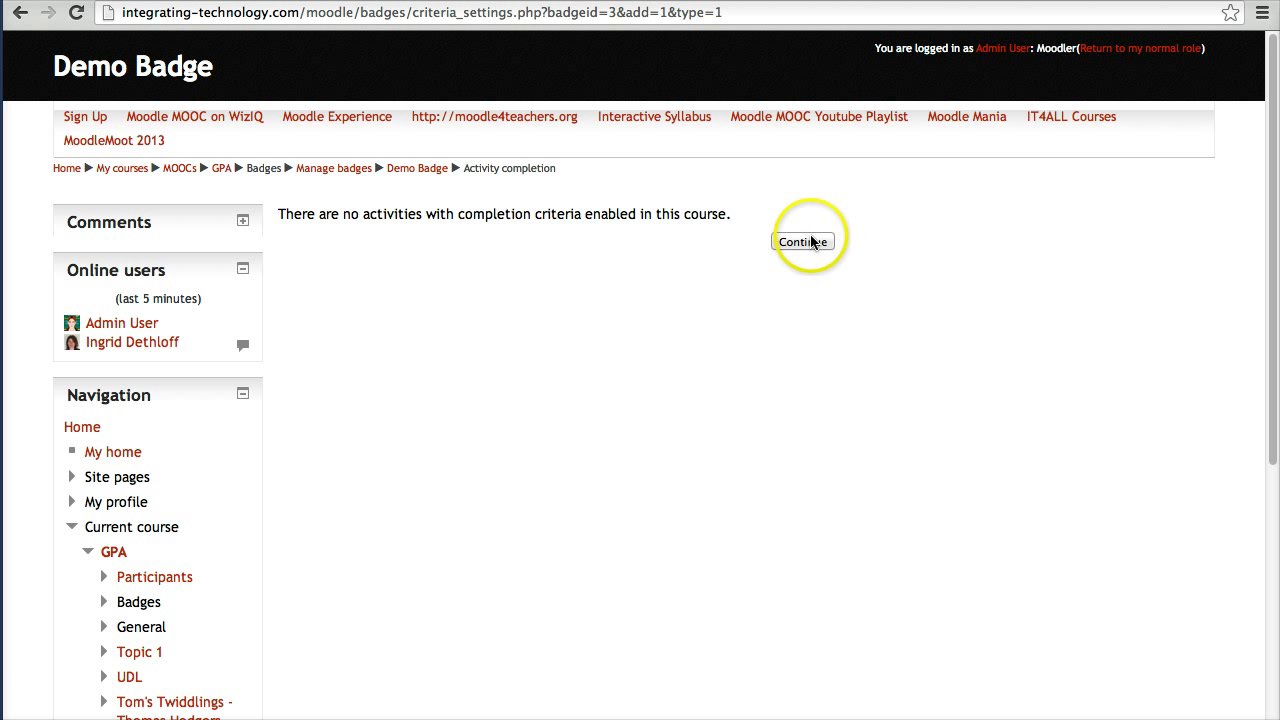
click(817, 243)
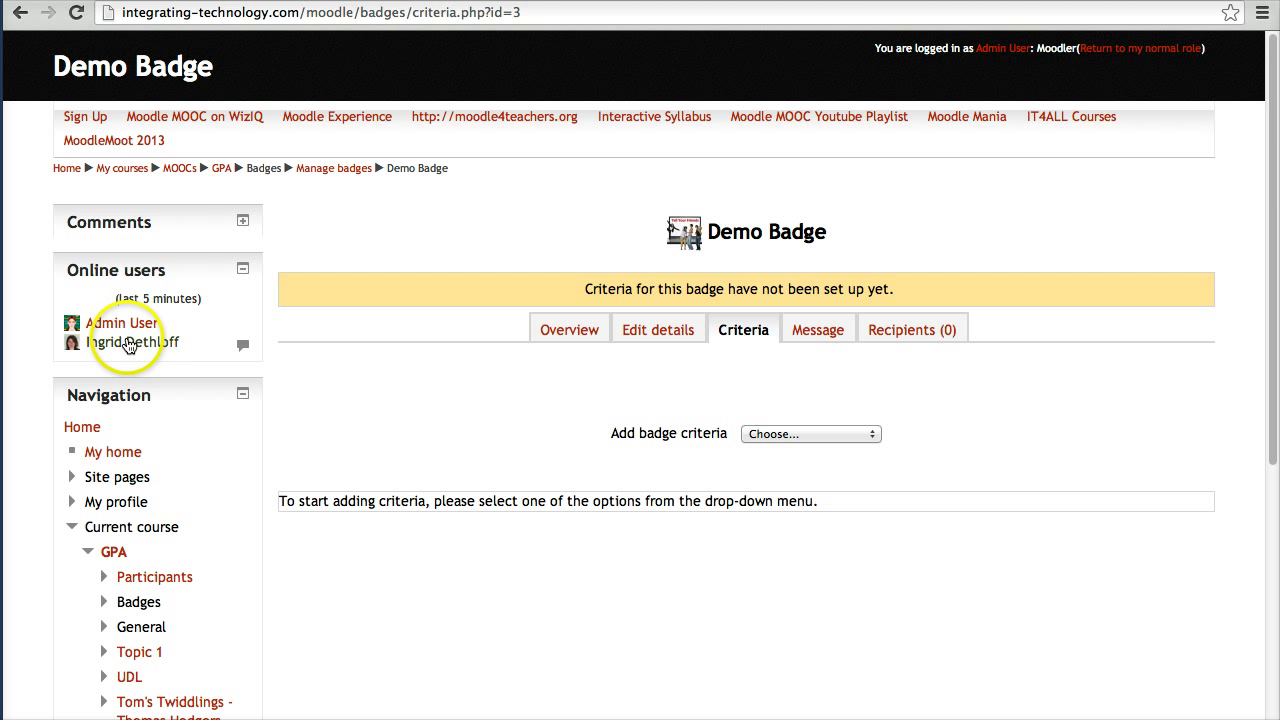
scroll(140, 390, down, 1)
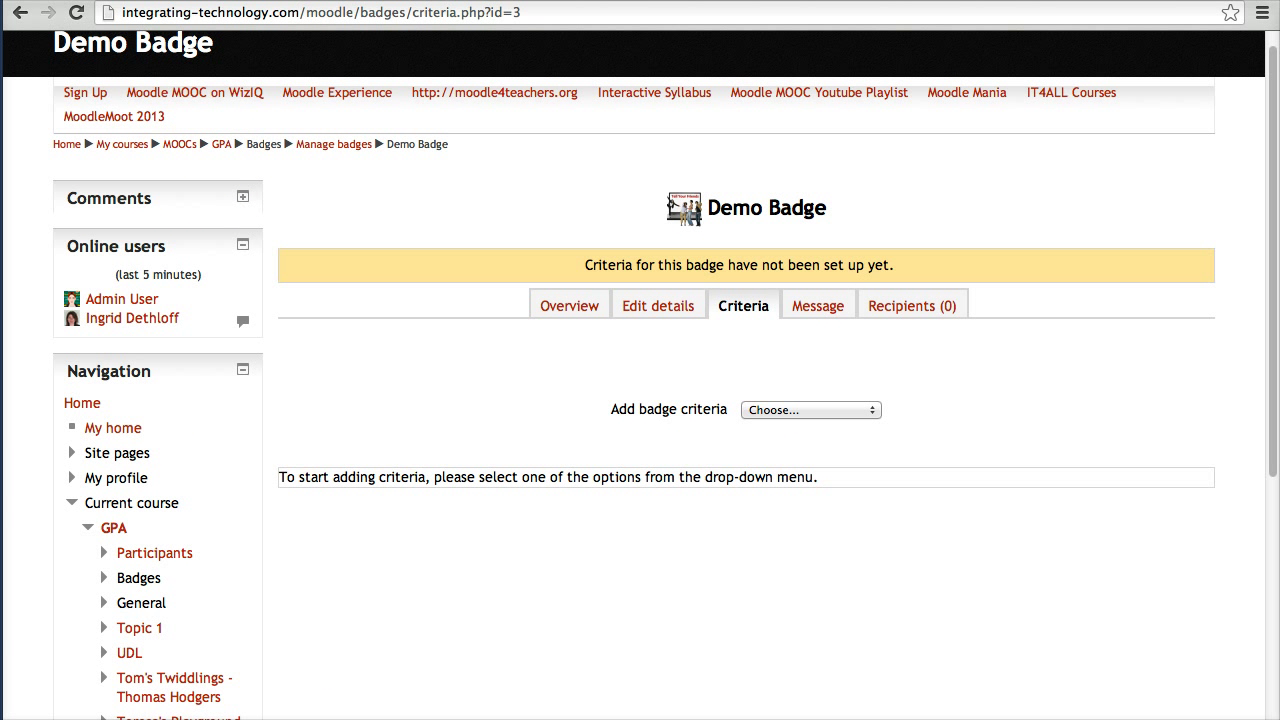
click(587, 141)
drag(587, 141, 461, 149)
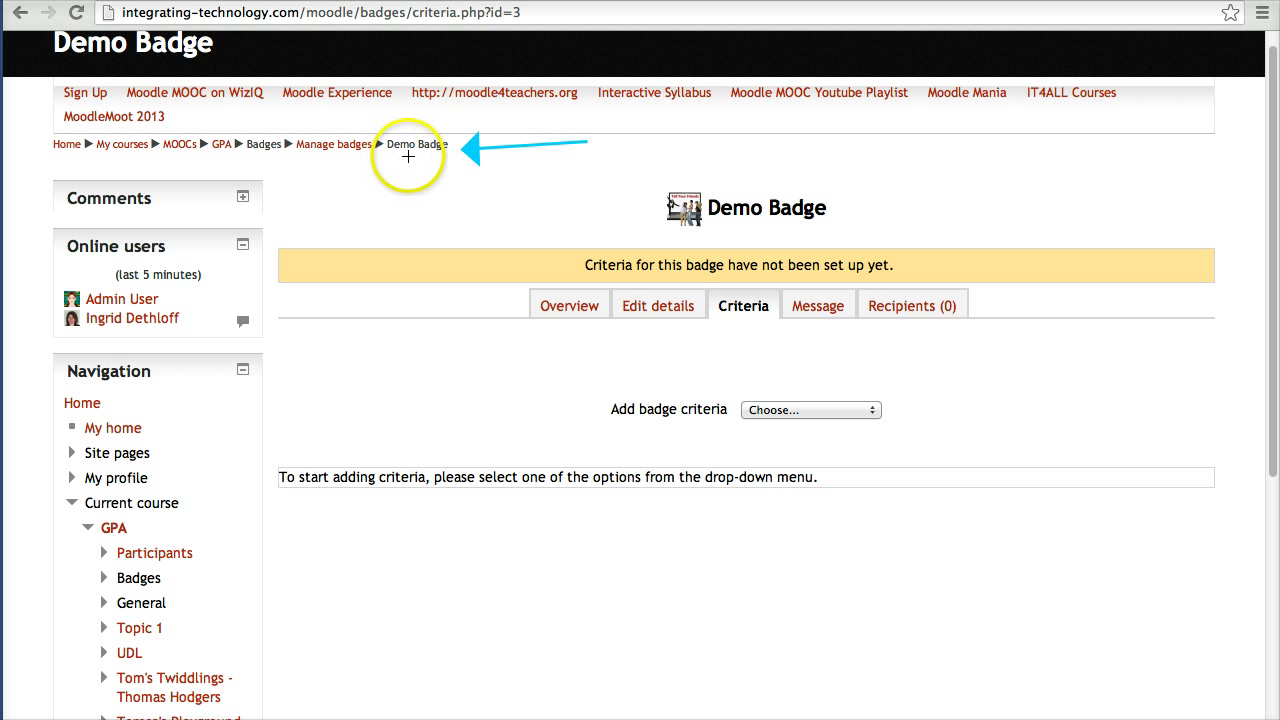
drag(390, 220, 346, 166)
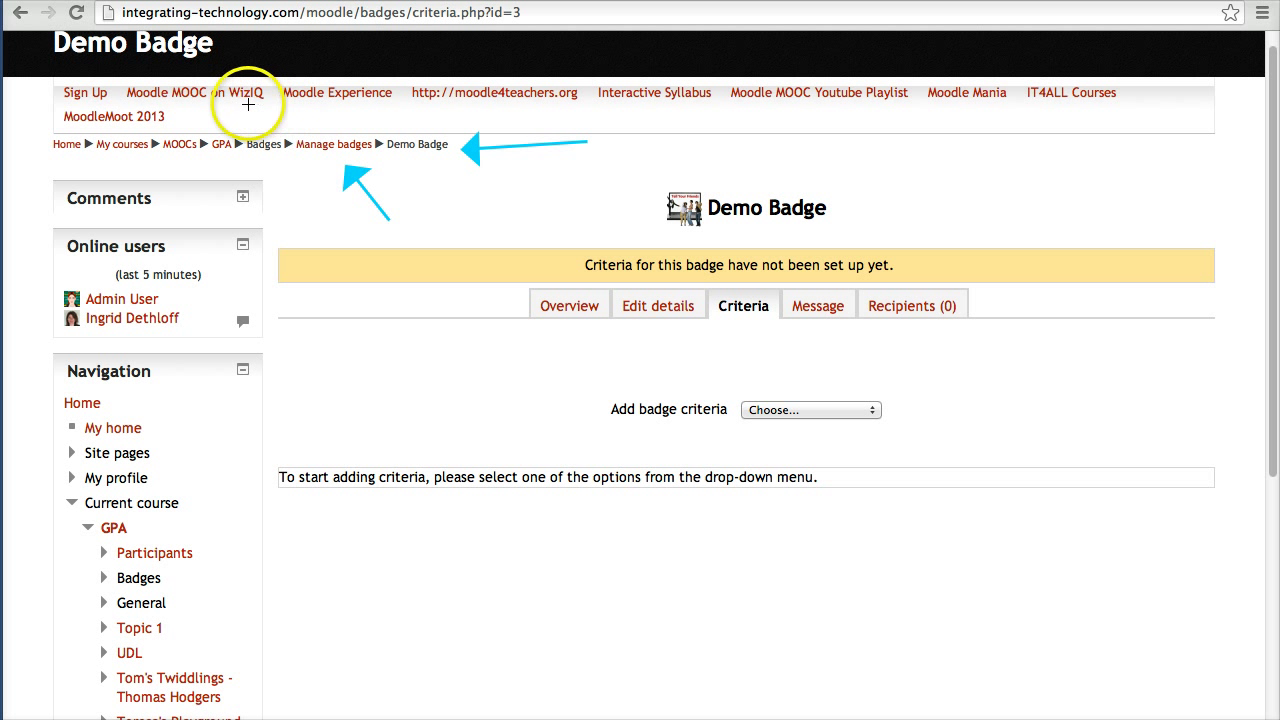
drag(216, 104, 217, 128)
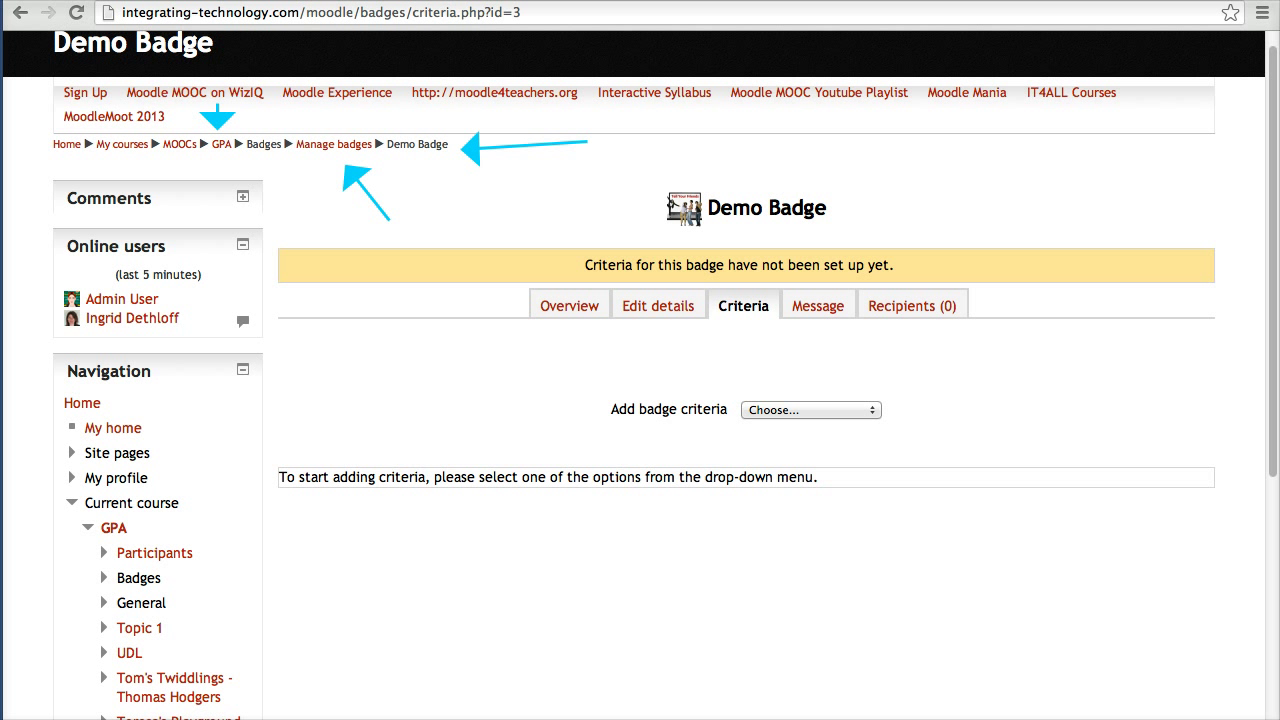
key(Escape)
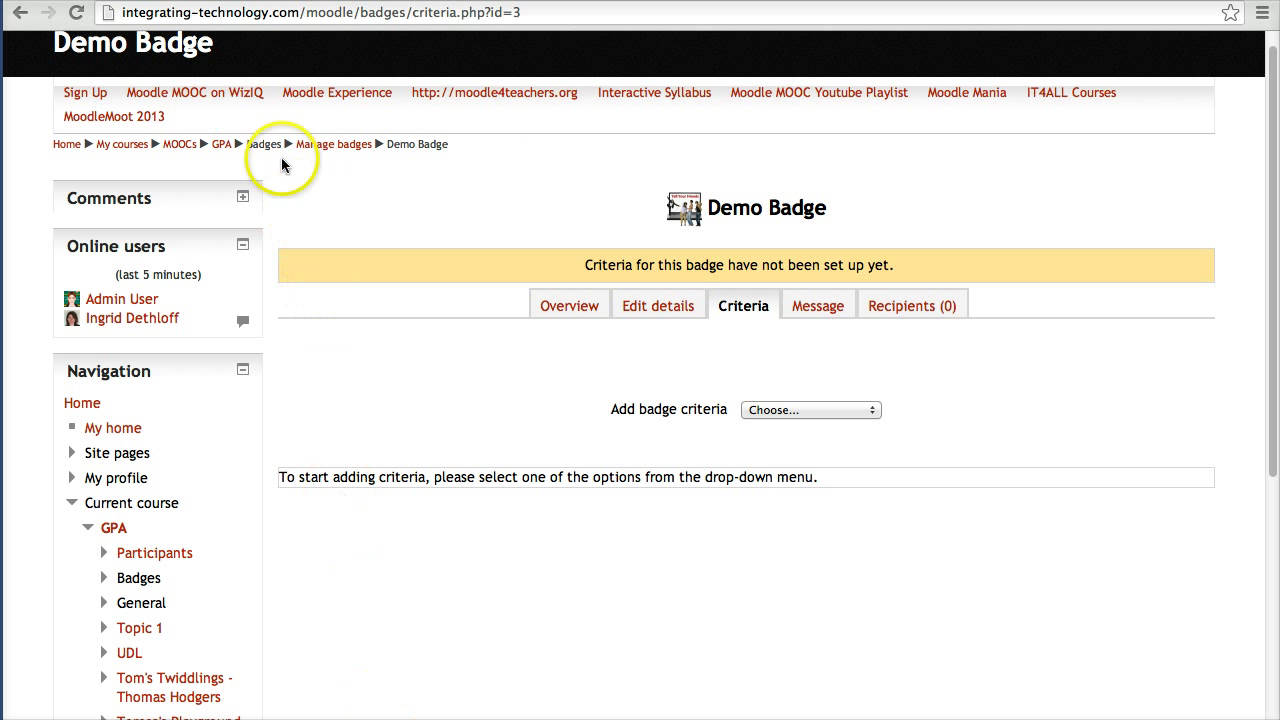
- Return to the GPA course page and turn editing on
click(221, 144)
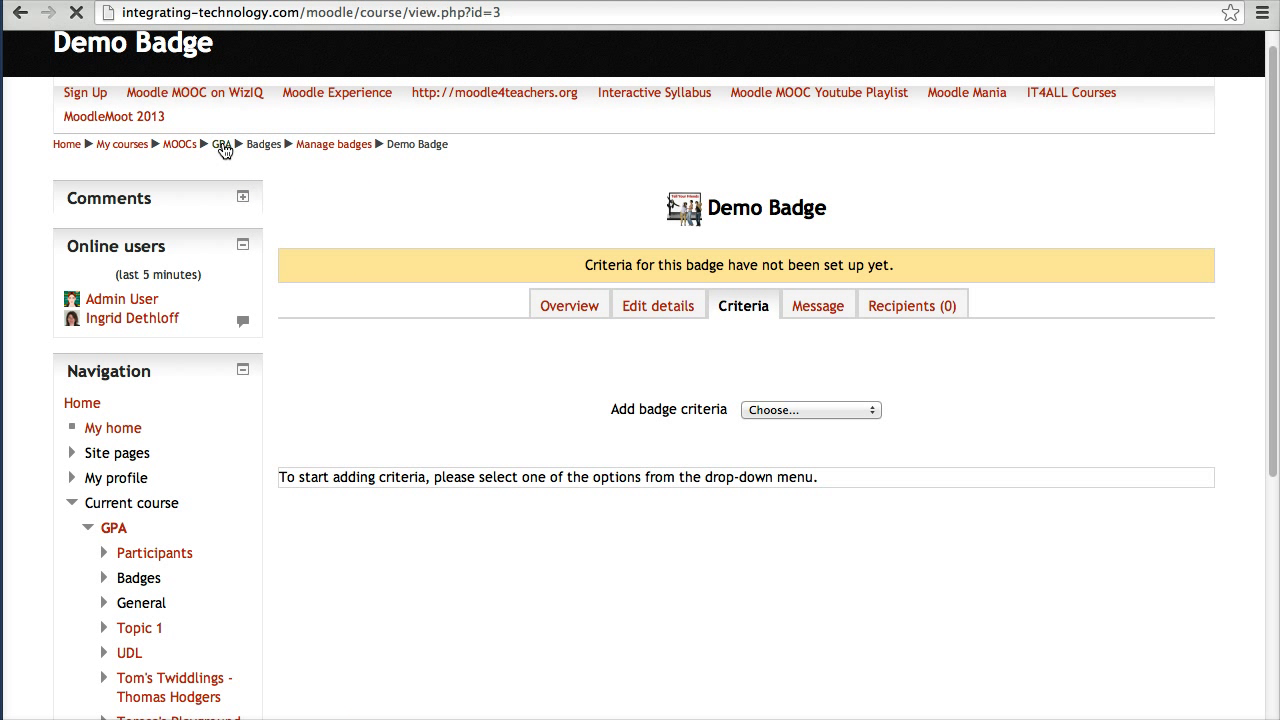
scroll(240, 618, down, 1)
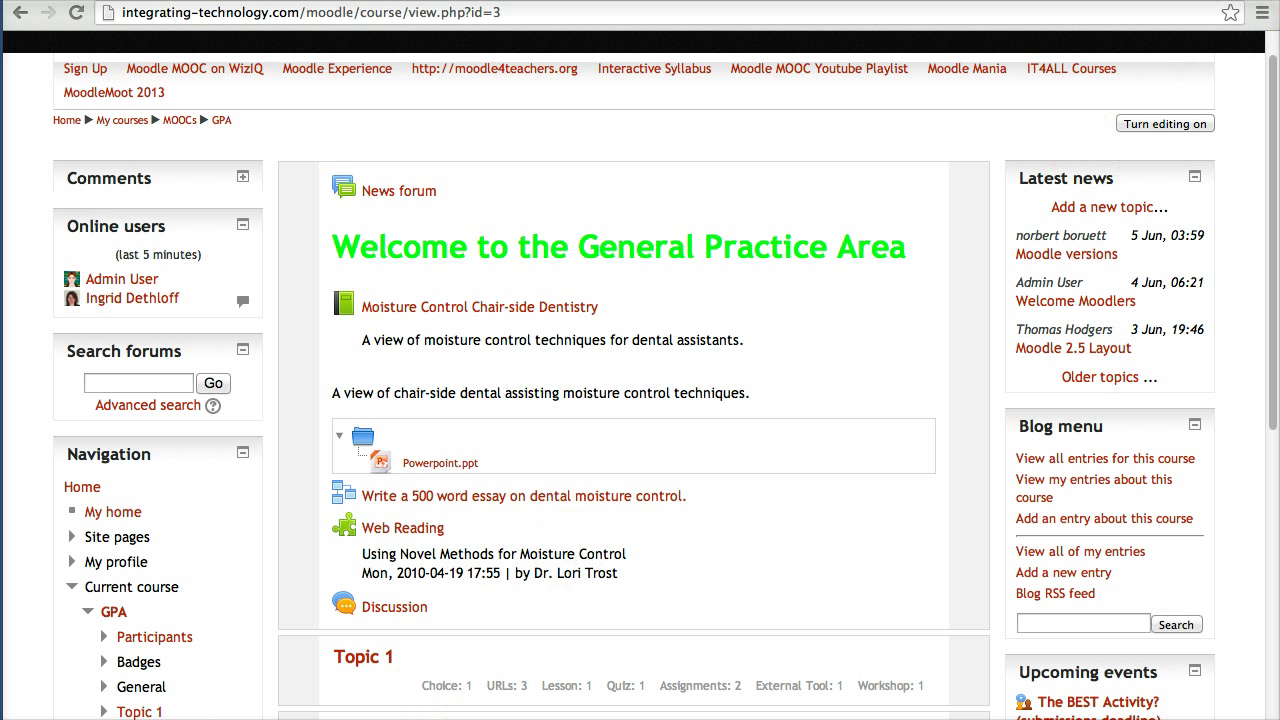
click(1172, 126)
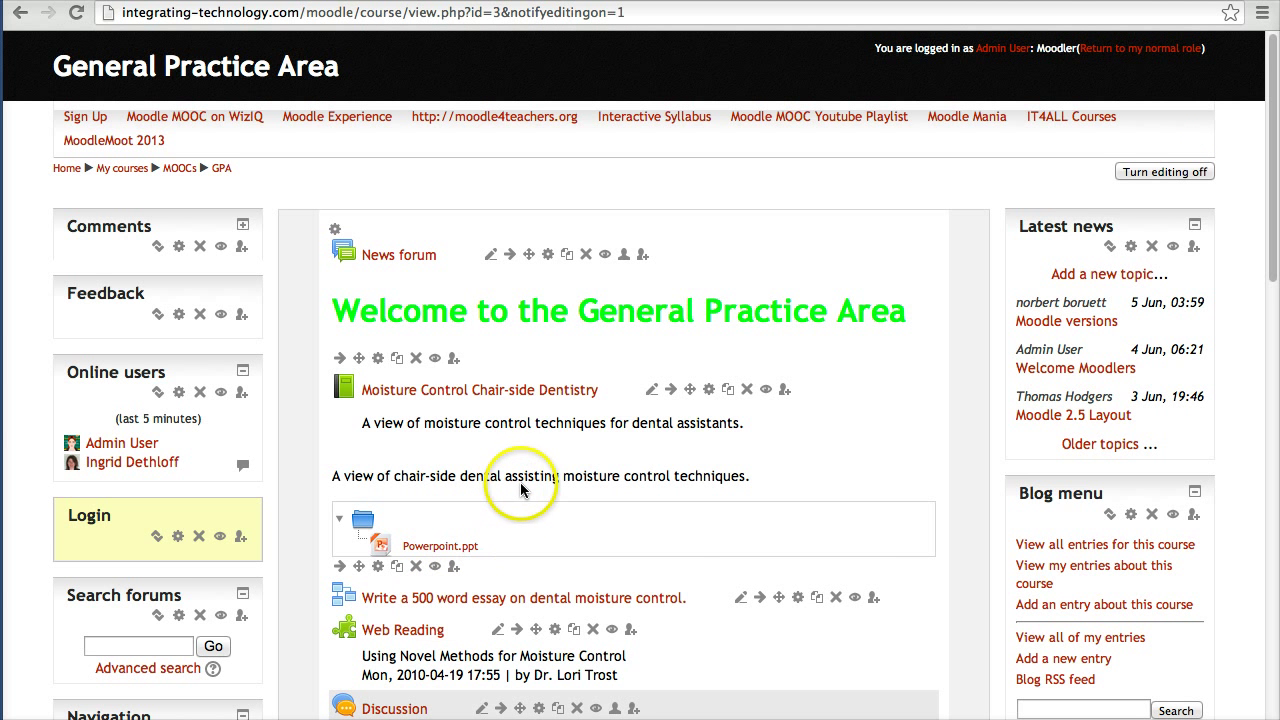
- Look over the course's existing activities and open the activity and resource chooser for the welcome section above Topic 1
scroll(522, 487, down, 1)
scroll(520, 490, down, 5)
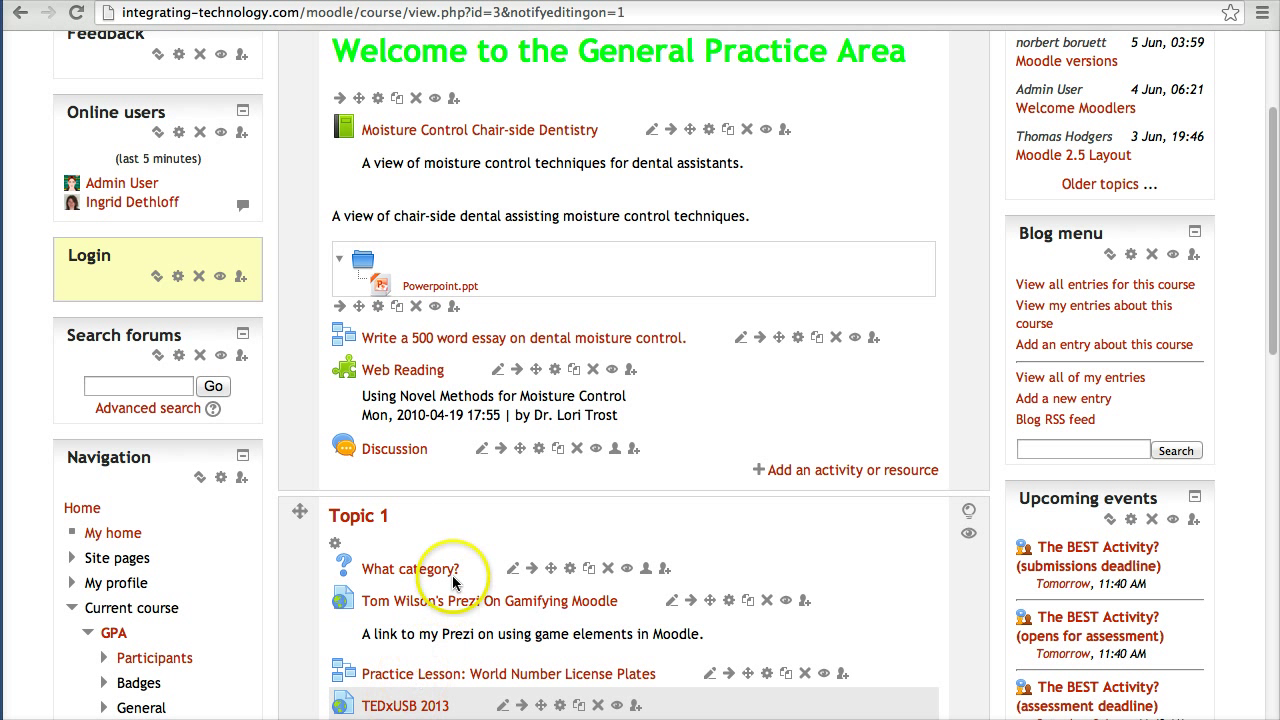
scroll(453, 583, down, 3)
scroll(453, 583, down, 5)
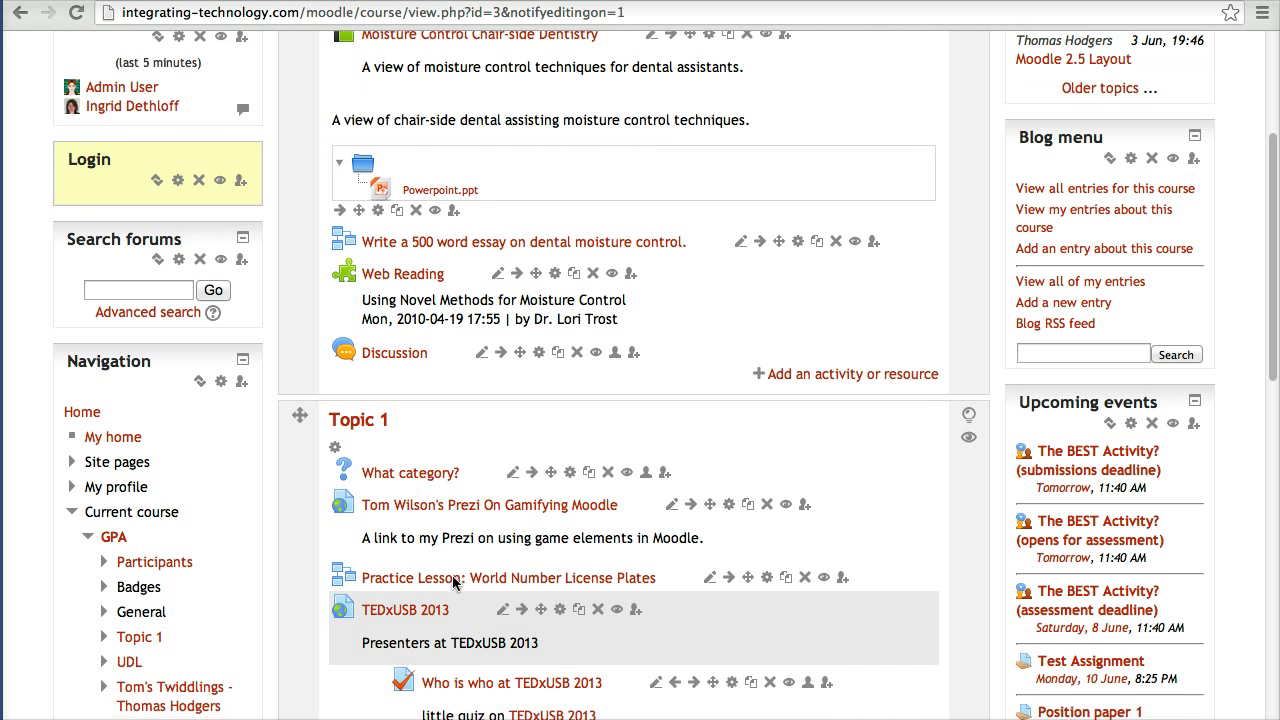
scroll(453, 583, down, 2)
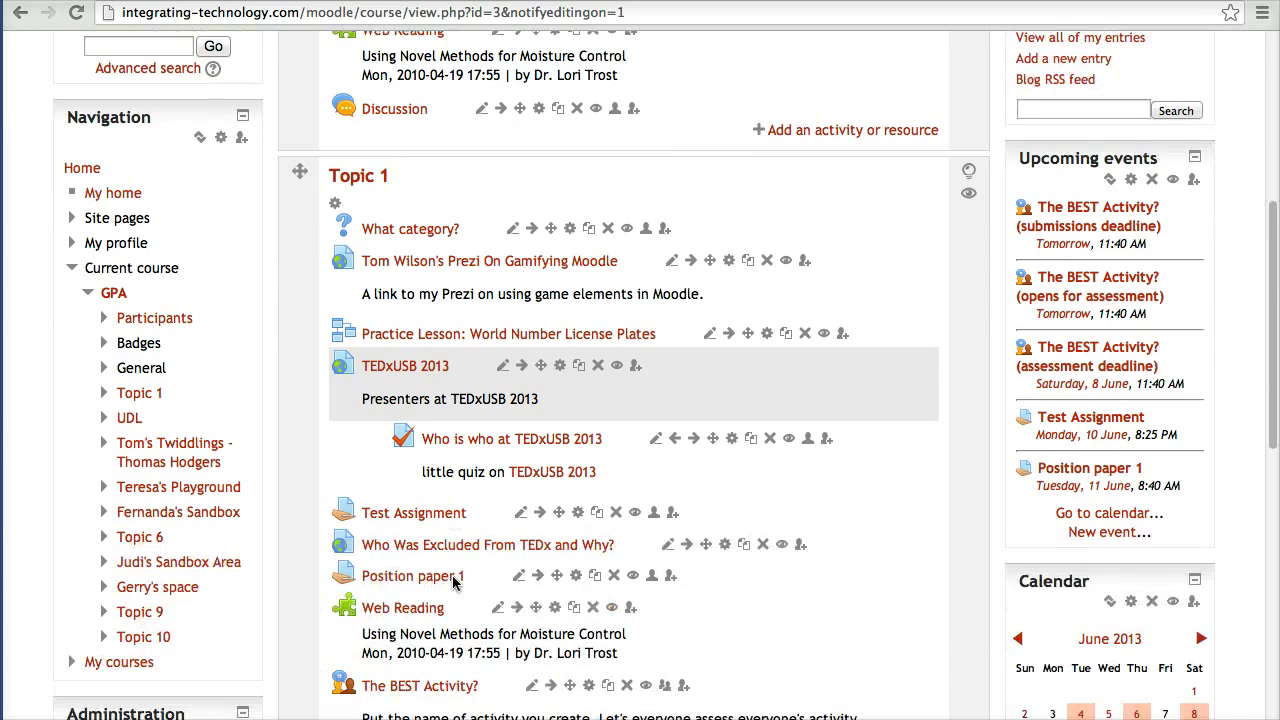
scroll(723, 497, down, 3)
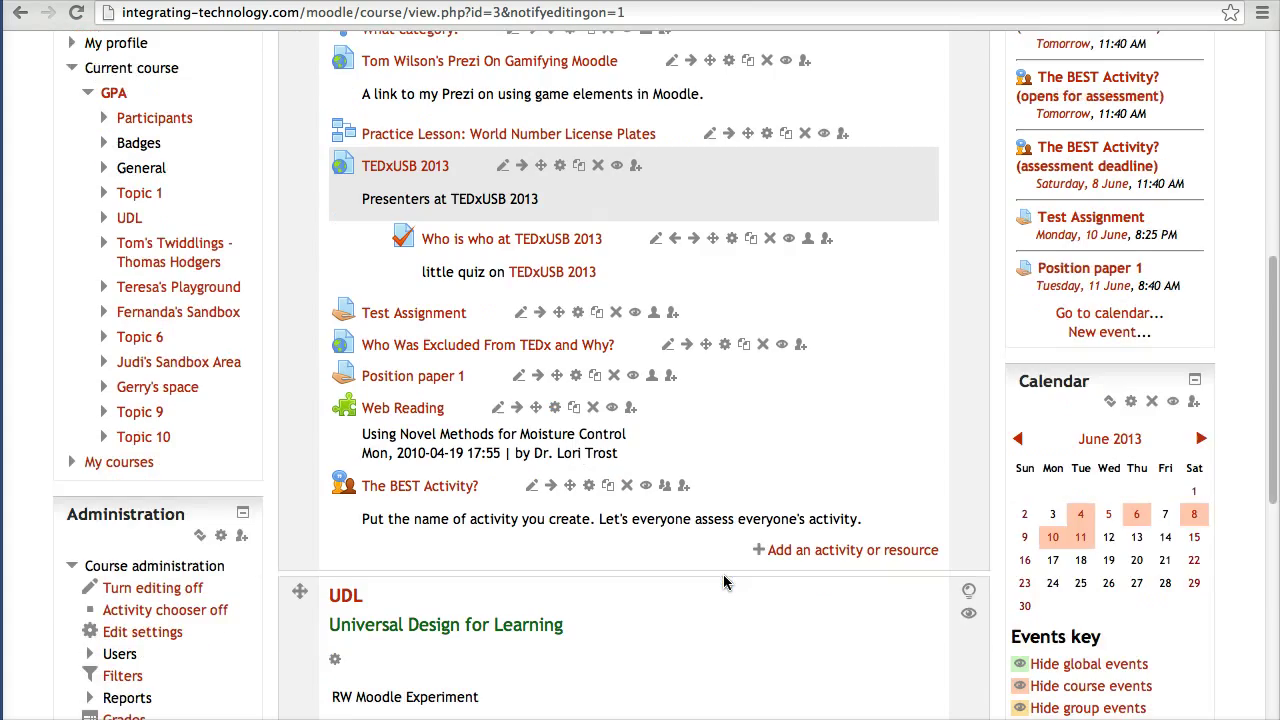
scroll(724, 583, up, 7)
click(832, 228)
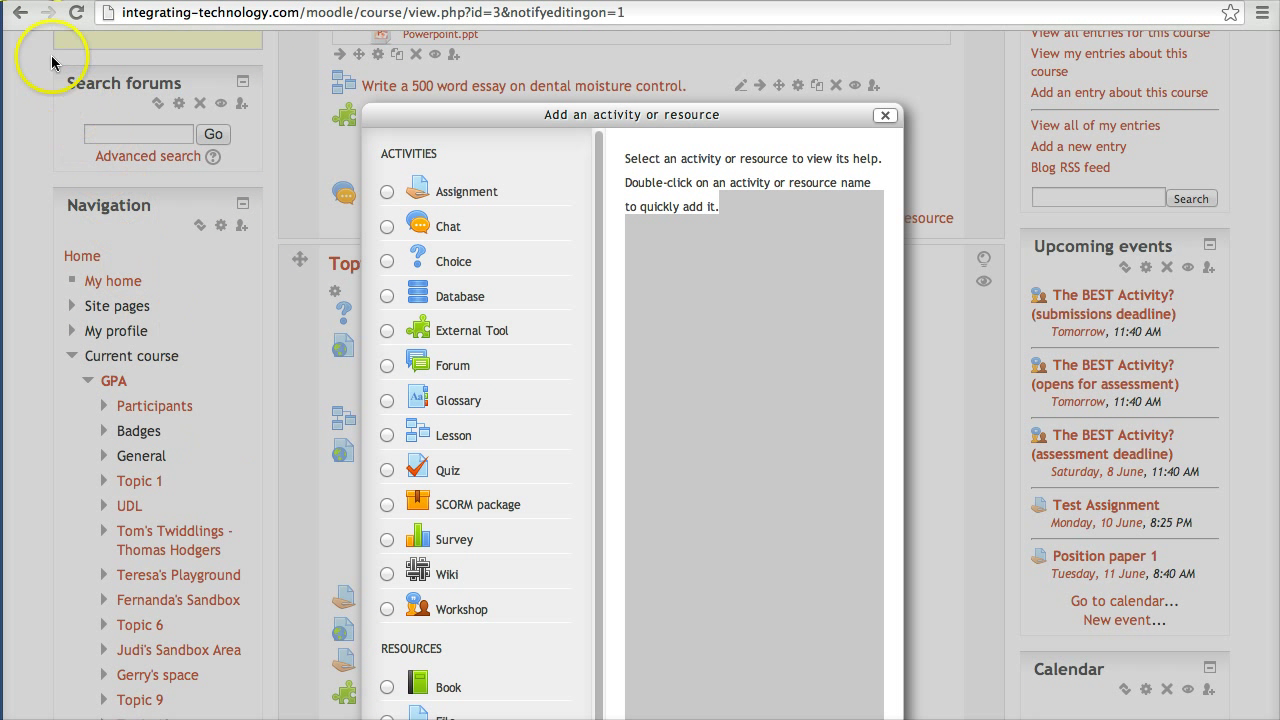
- Leave the activity chooser and look over the existing activities in the welcome section and Topic 1 of the course
click(19, 19)
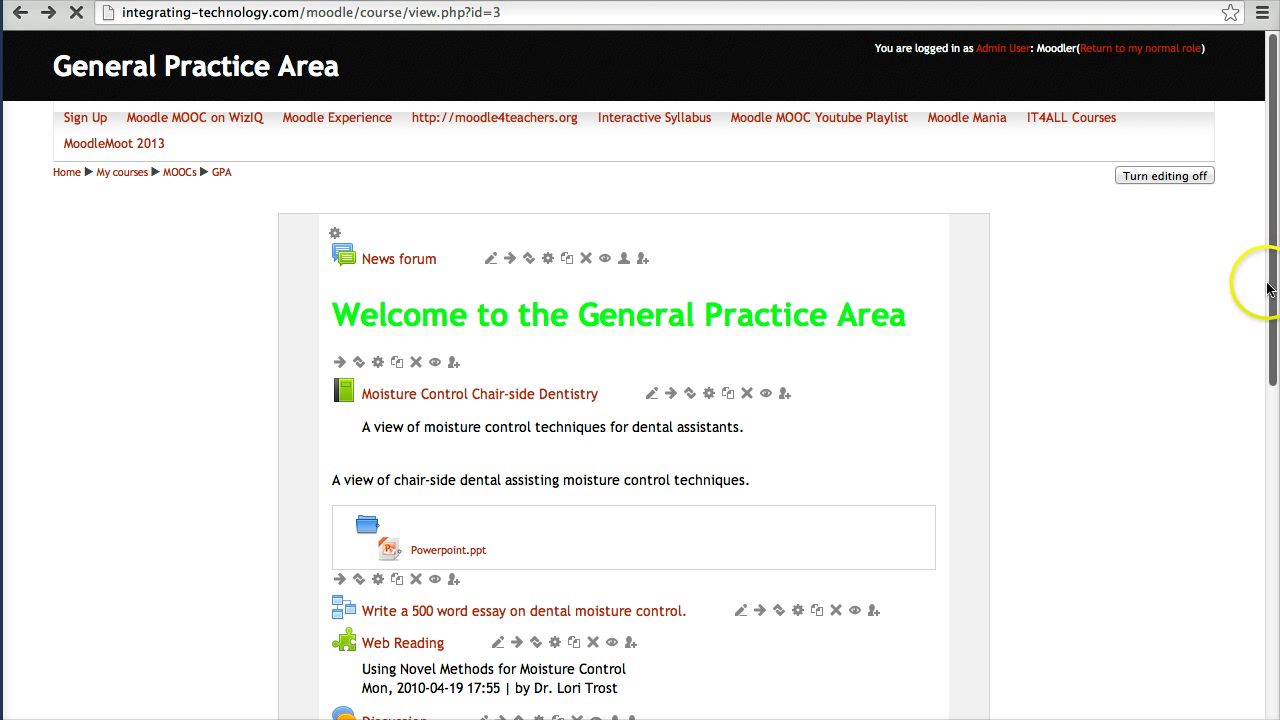
drag(1268, 300, 1272, 377)
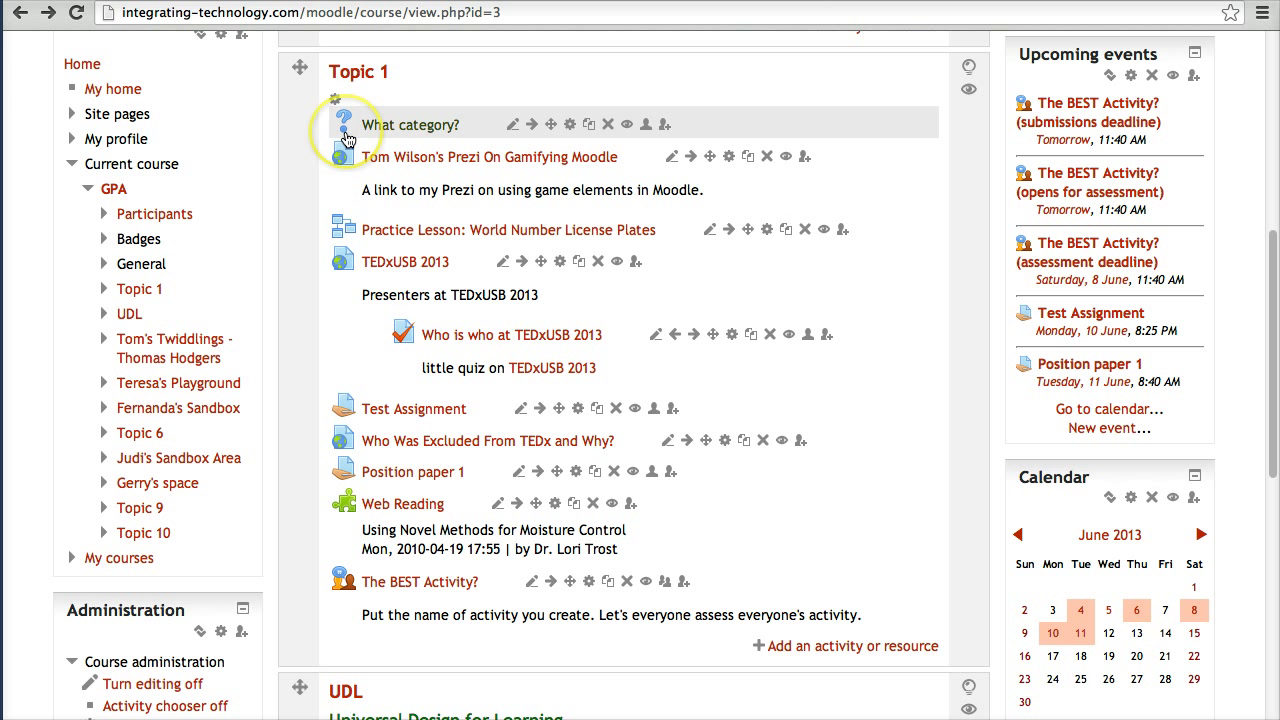
scroll(365, 400, down, 1)
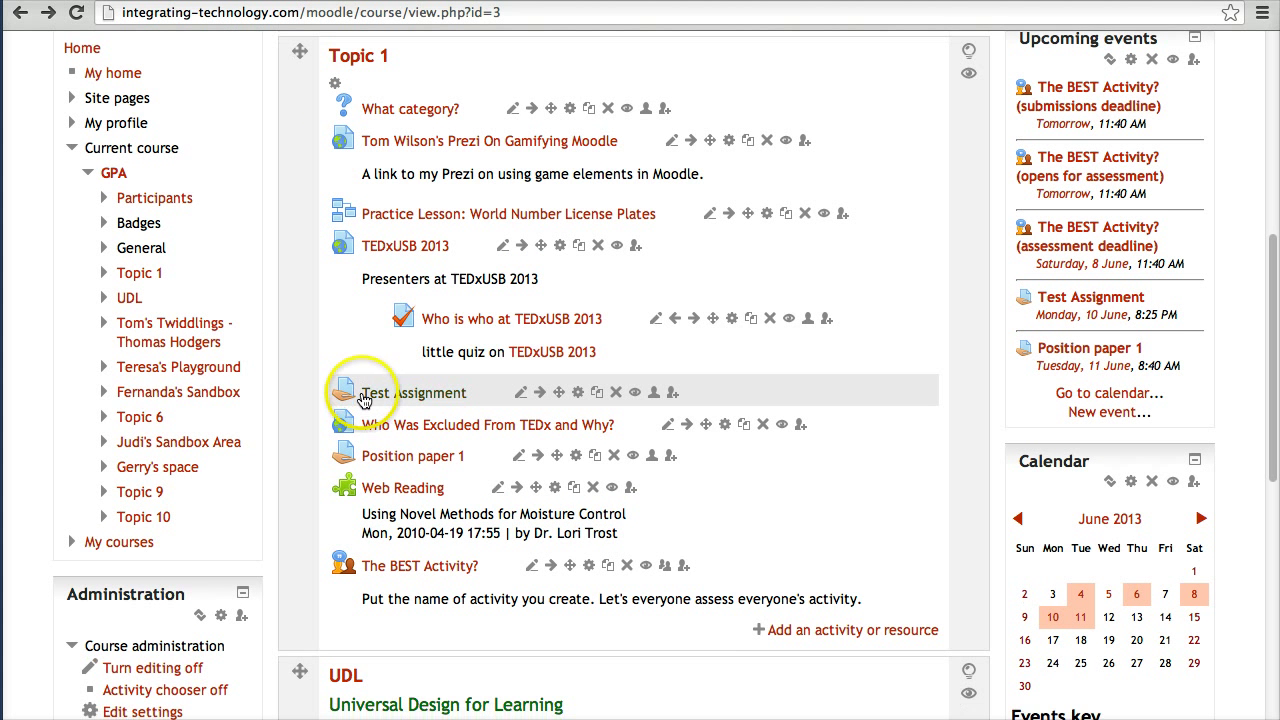
scroll(363, 398, down, 1)
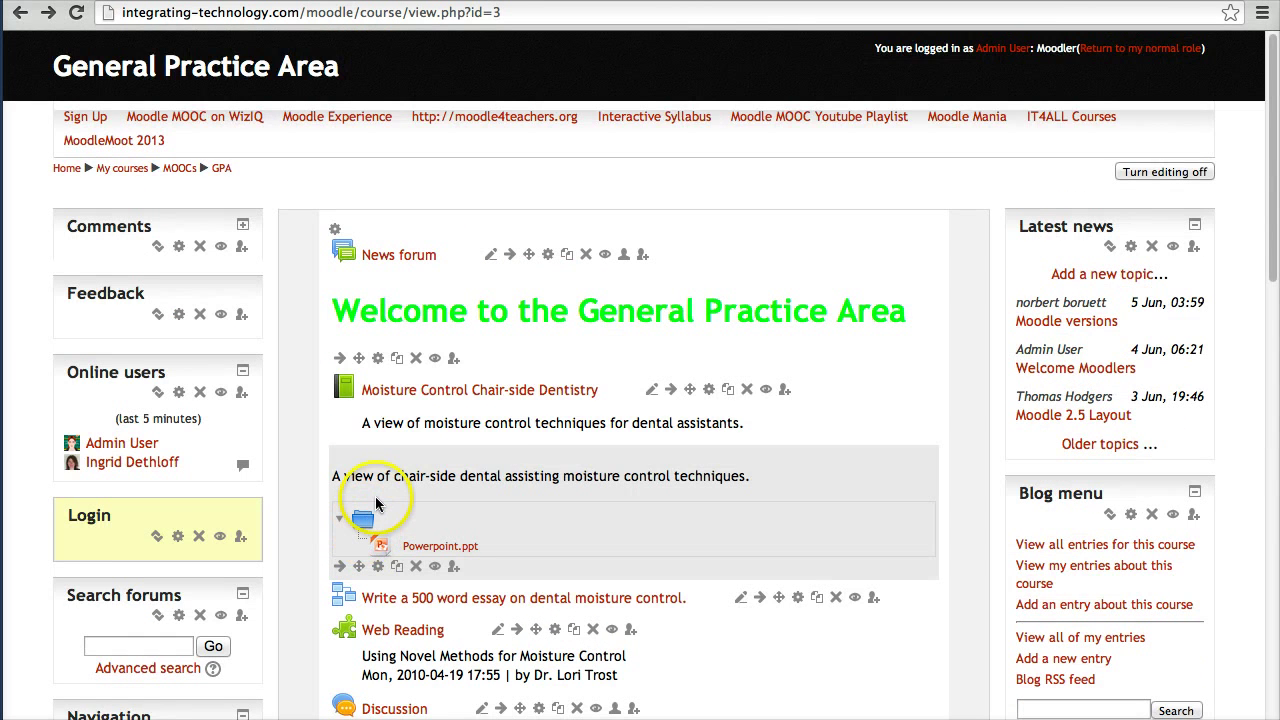
scroll(376, 505, down, 1)
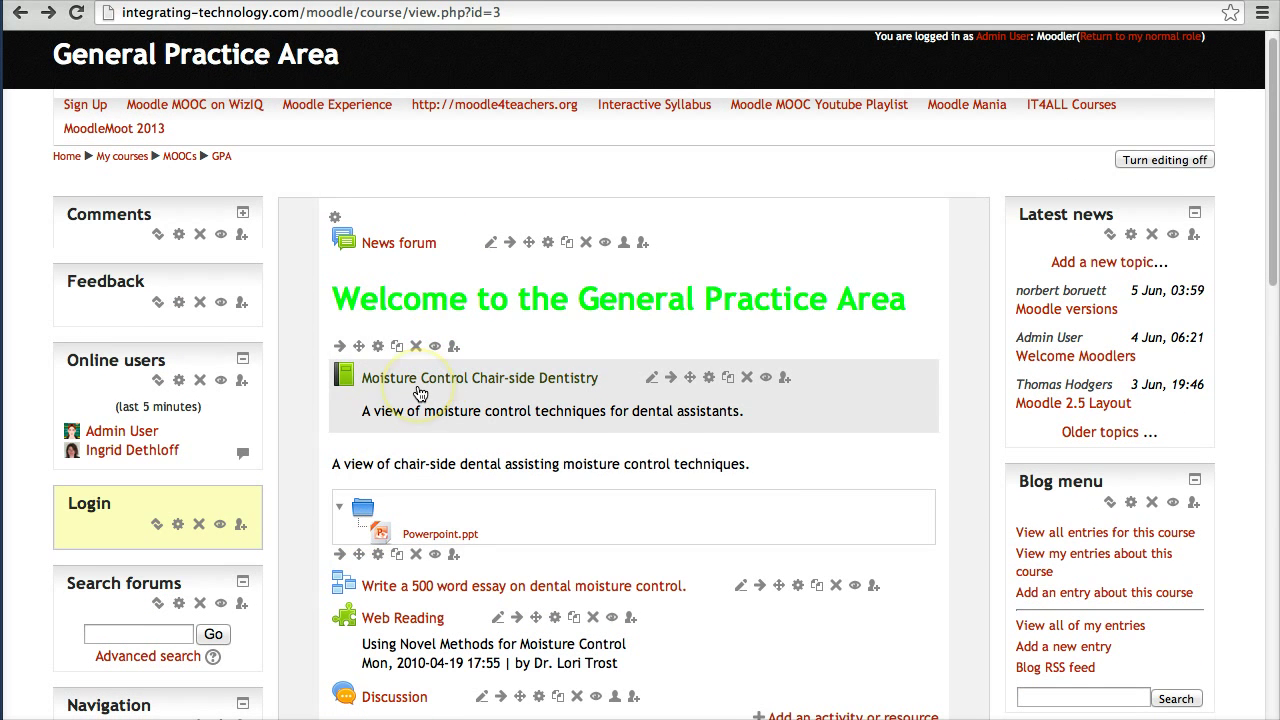
scroll(420, 393, down, 2)
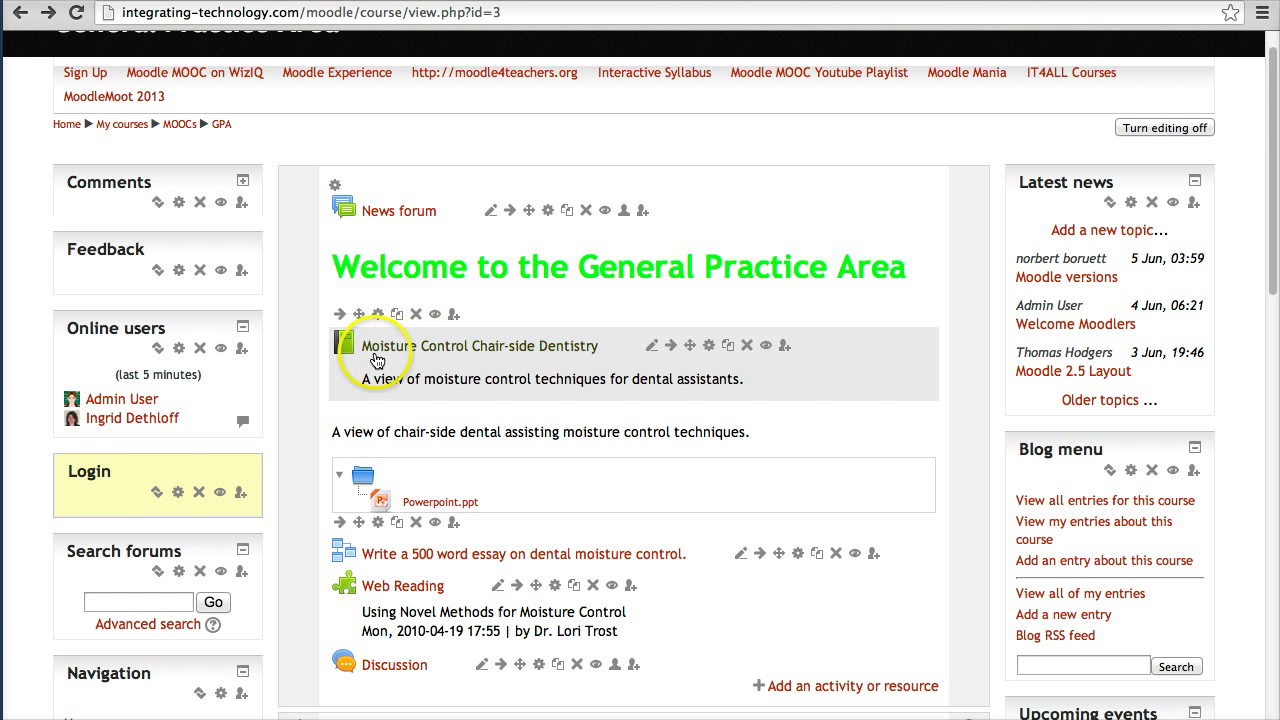
scroll(376, 360, down, 3)
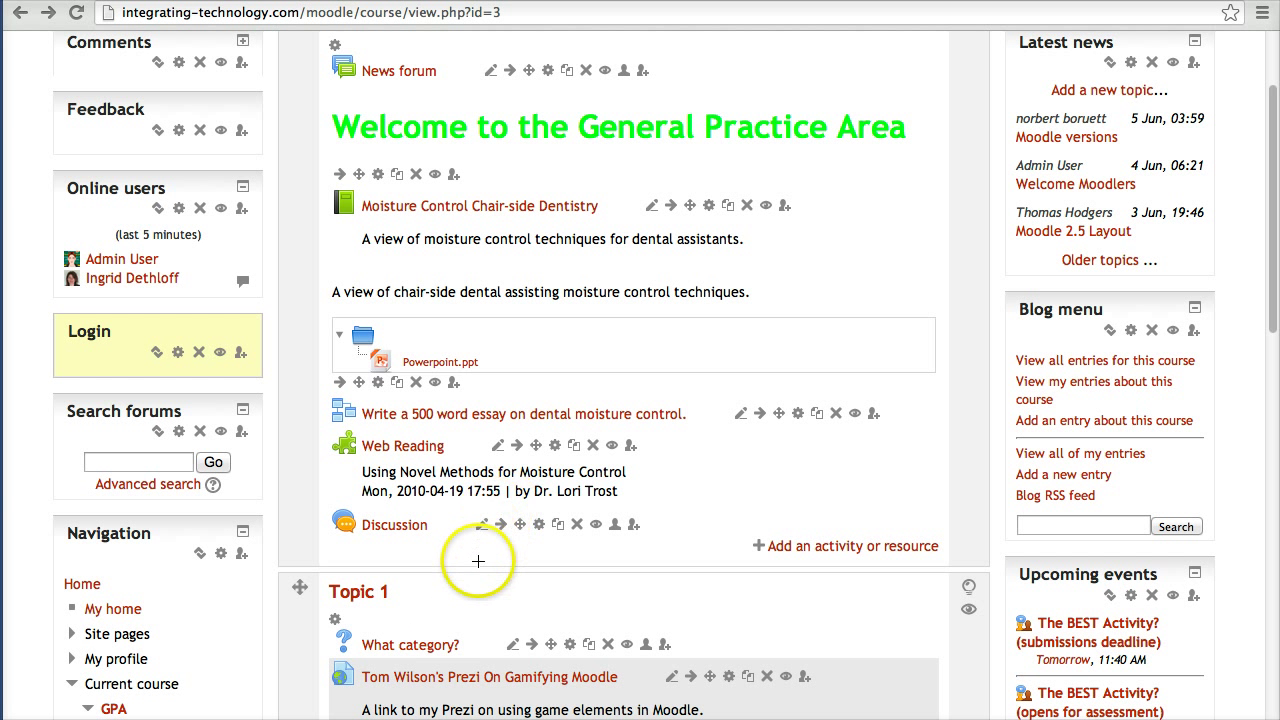
- Open the settings of the Discussion chat in the welcome section and check them for activity completion options
click(535, 564)
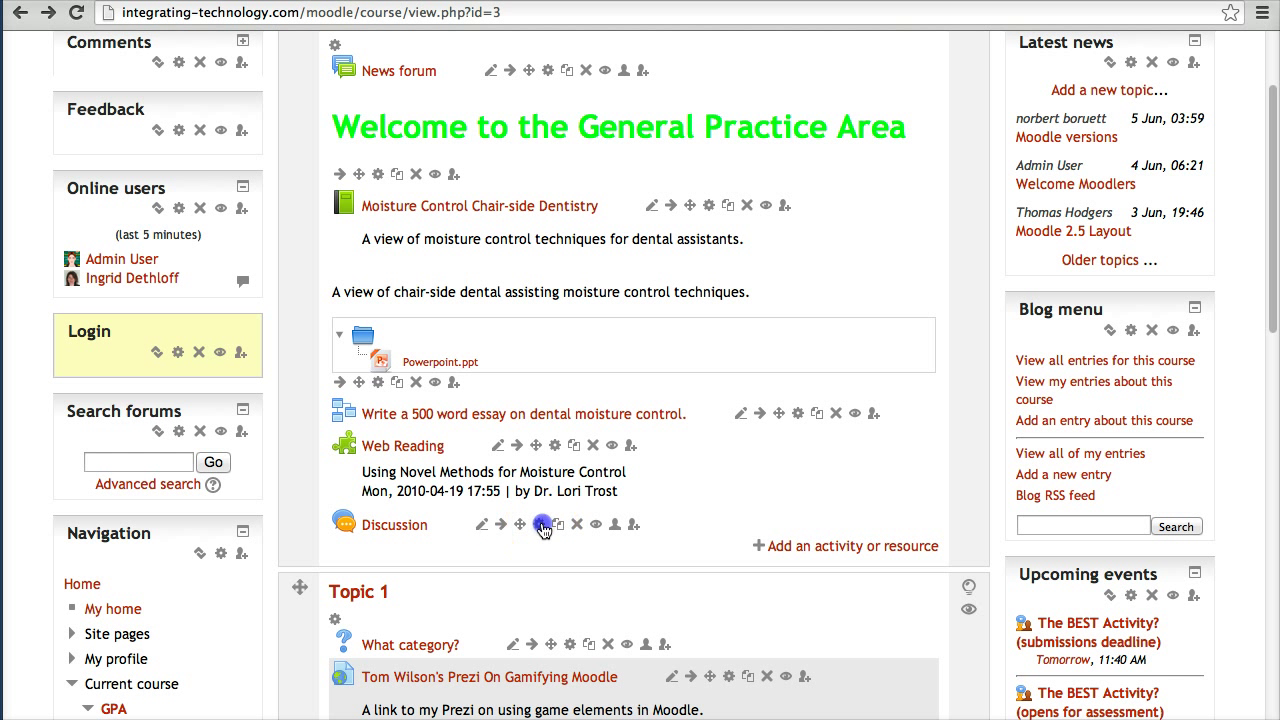
click(541, 524)
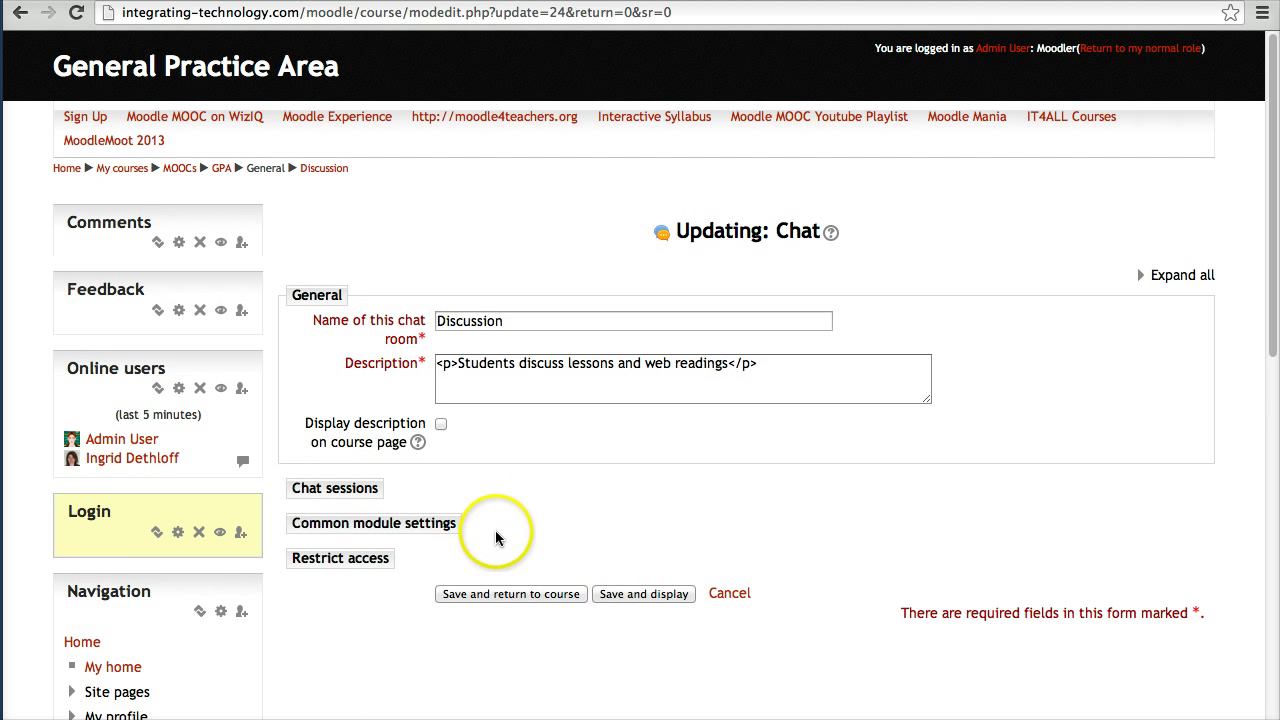
scroll(330, 520, down, 3)
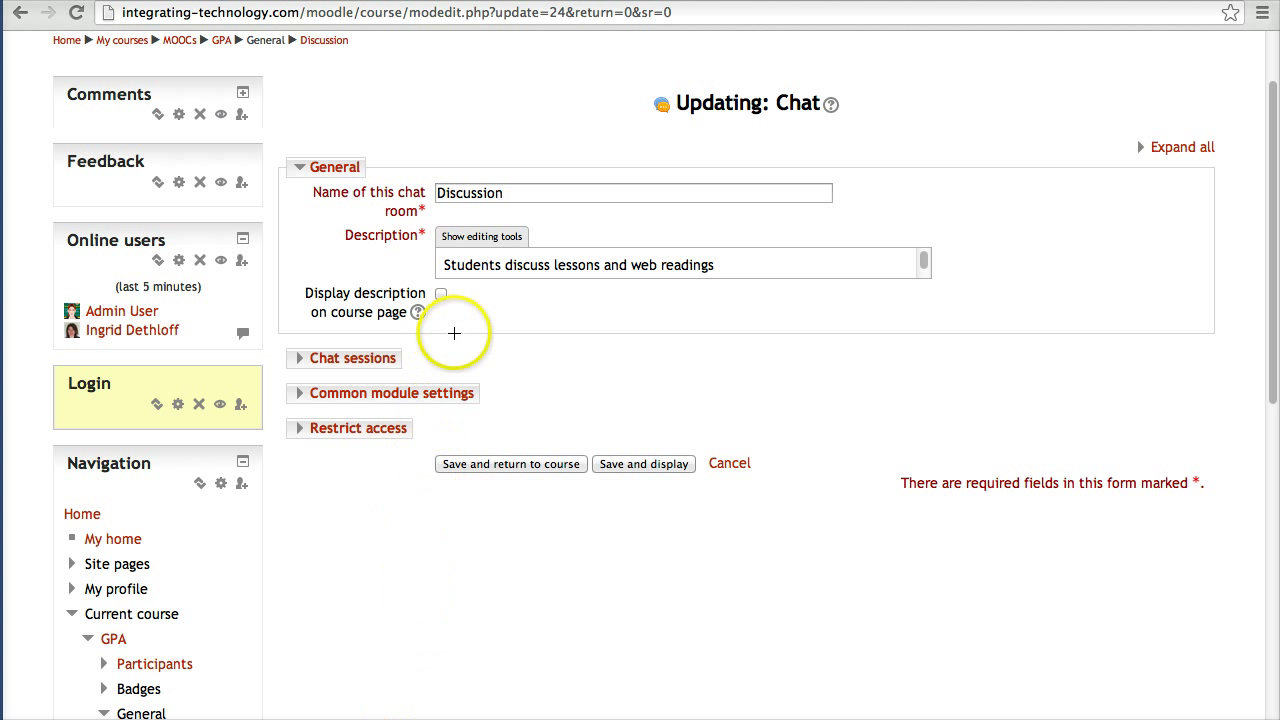
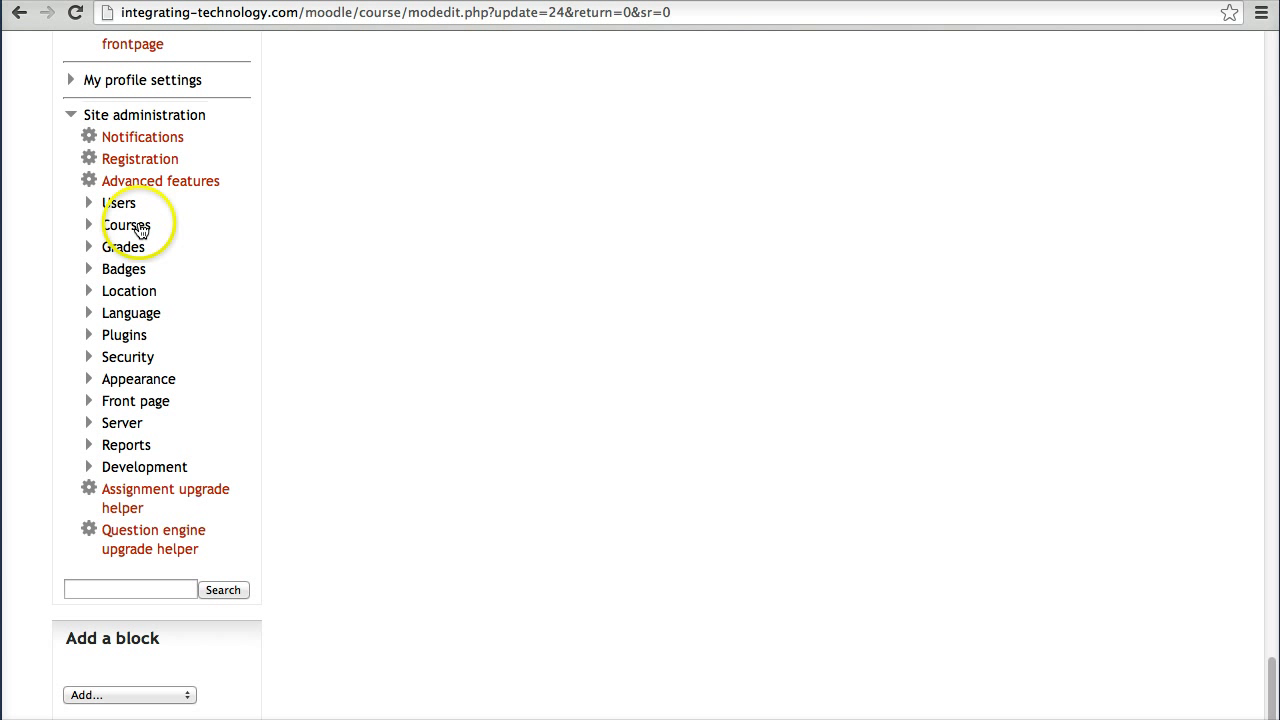
- Open the site-wide course default settings and locate the Completion tracking setting
click(138, 226)
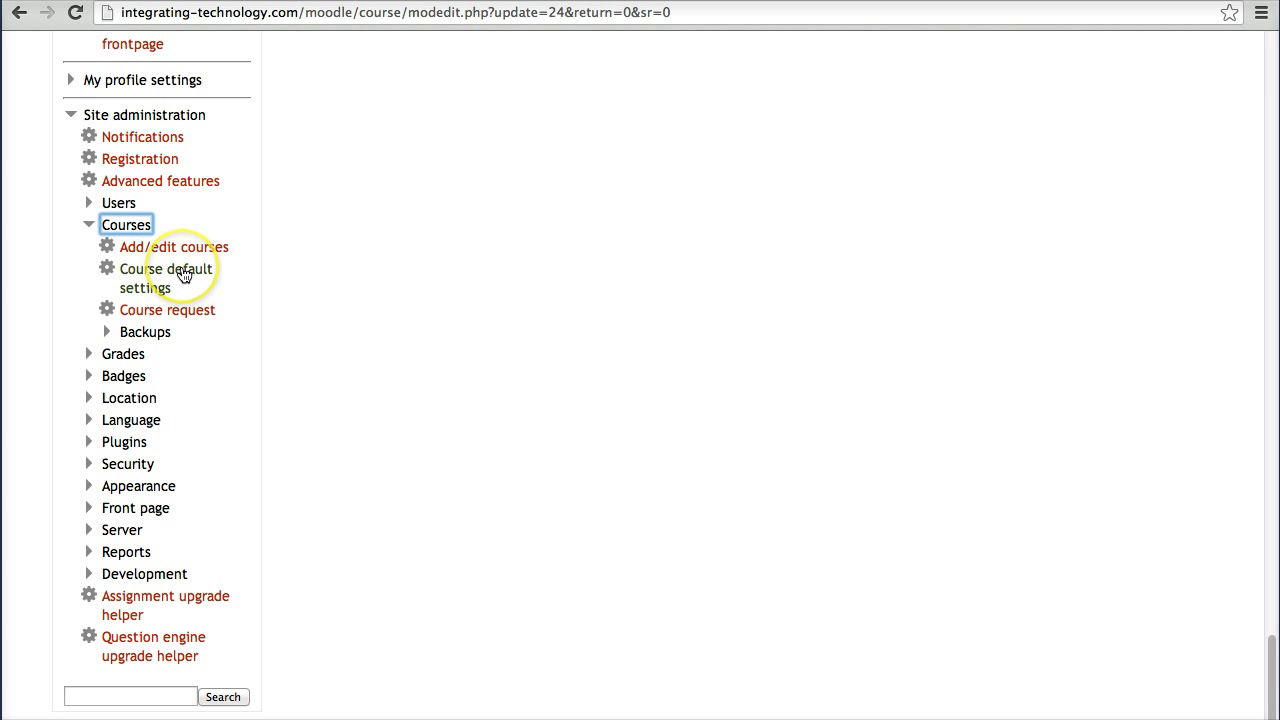
click(183, 275)
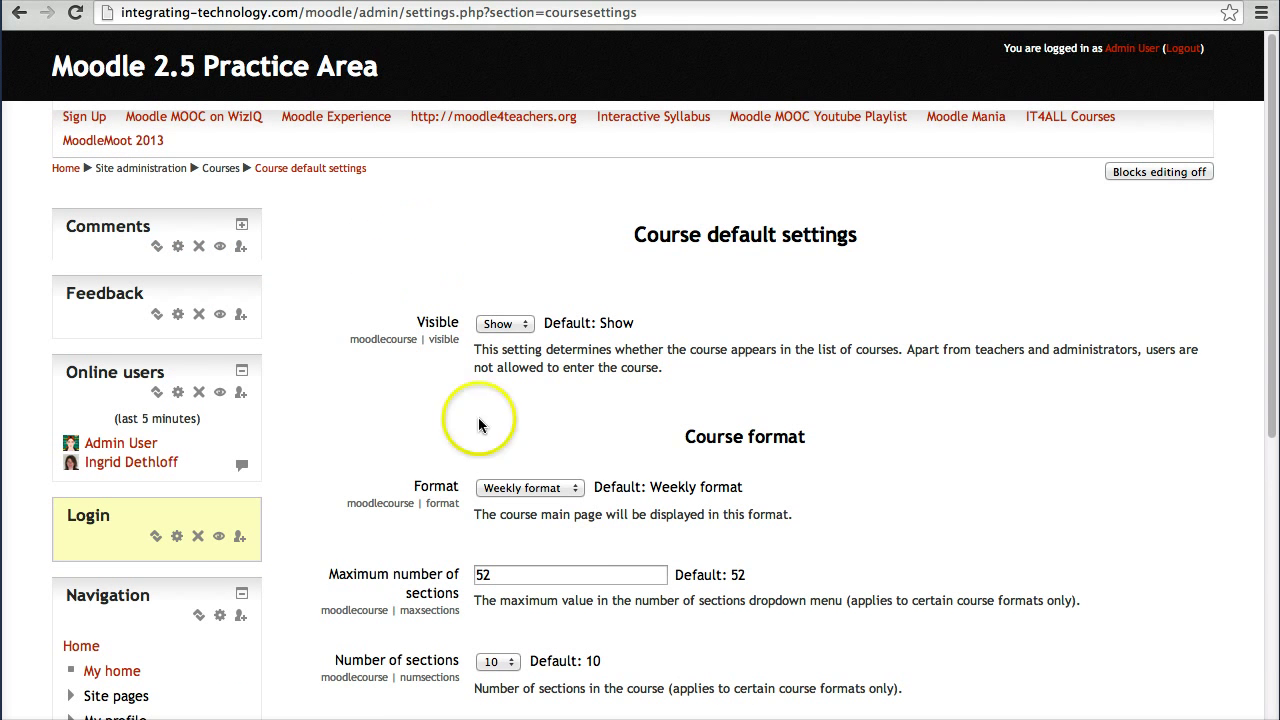
scroll(567, 464, down, 2)
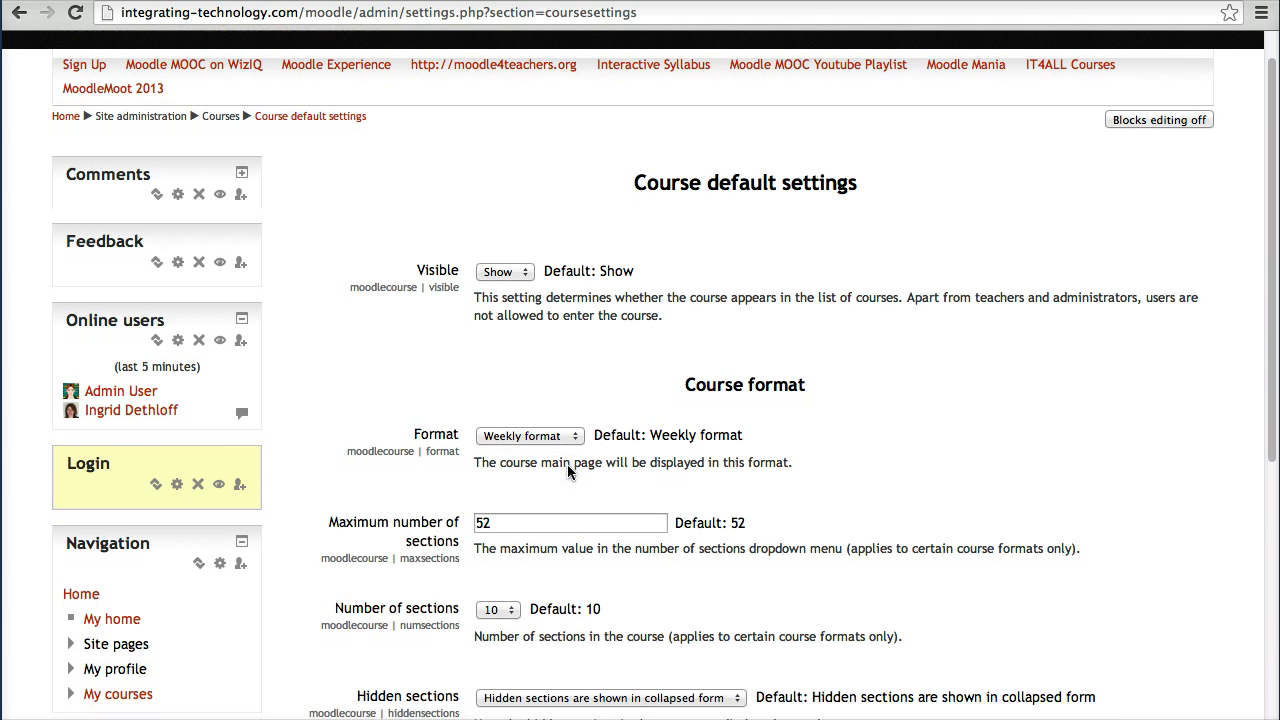
scroll(567, 472, down, 5)
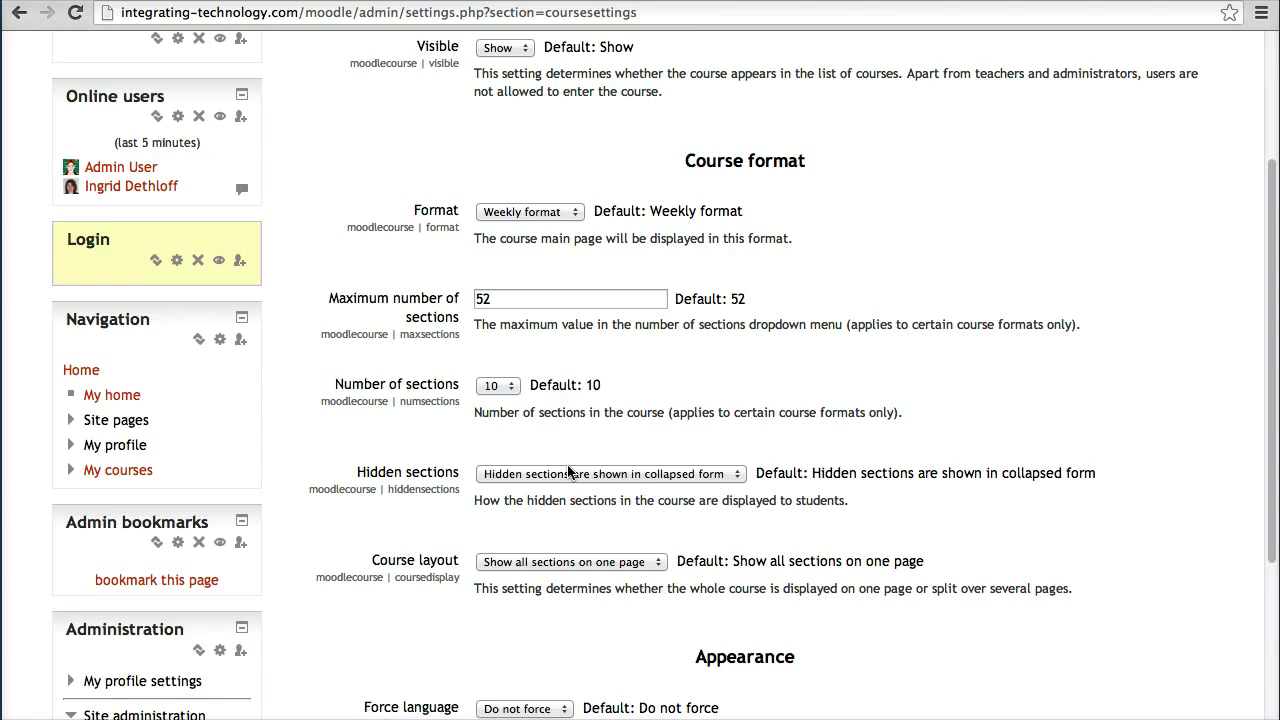
scroll(567, 472, down, 4)
scroll(567, 472, down, 3)
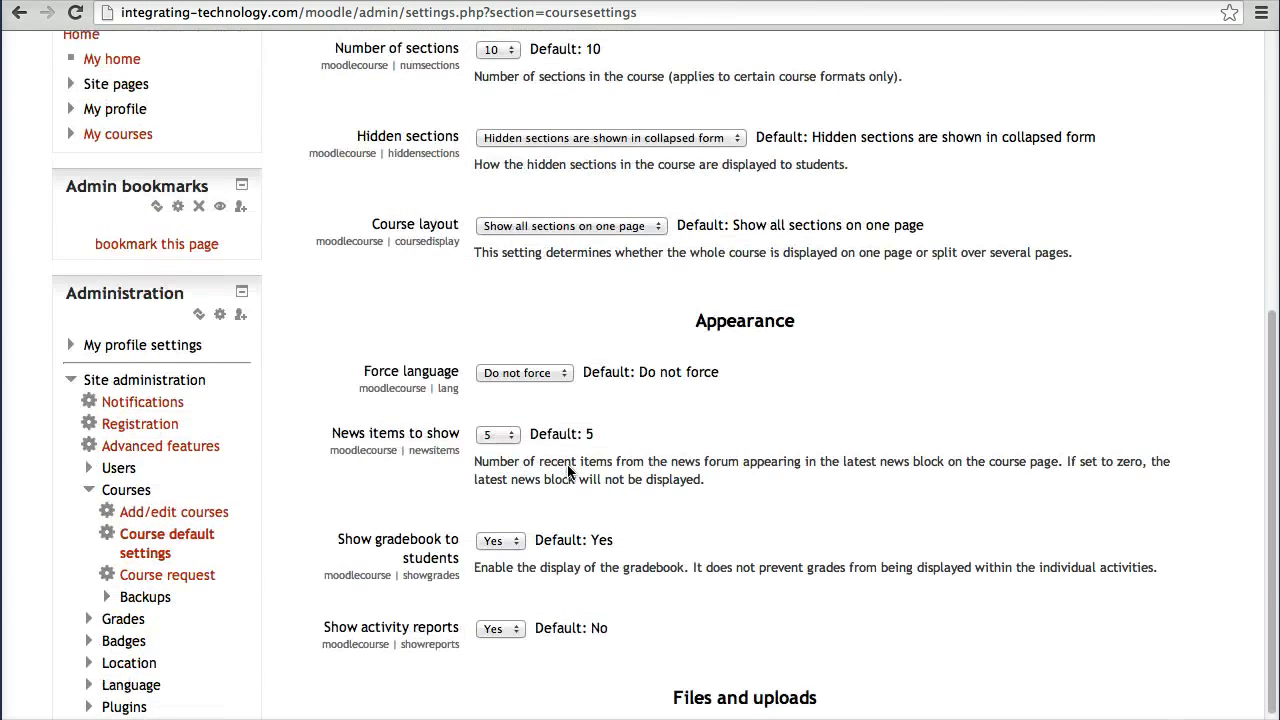
scroll(567, 472, down, 4)
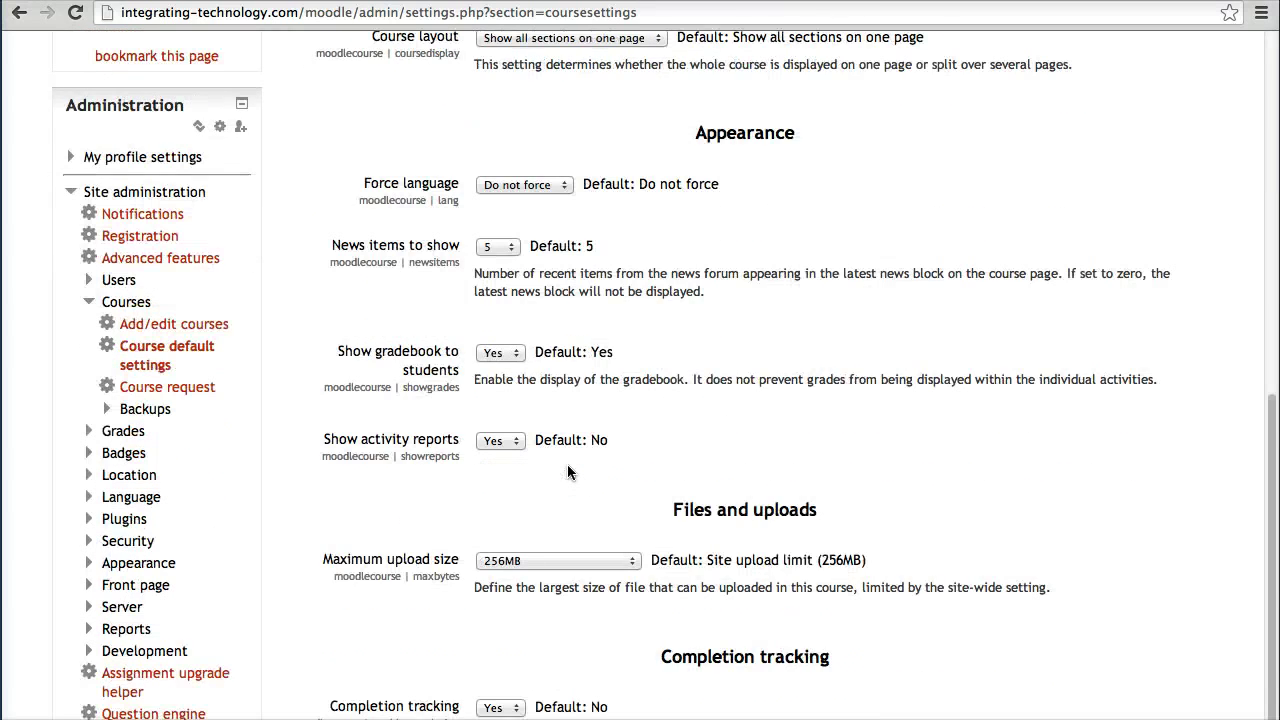
scroll(567, 472, down, 2)
scroll(567, 472, down, 2)
click(407, 548)
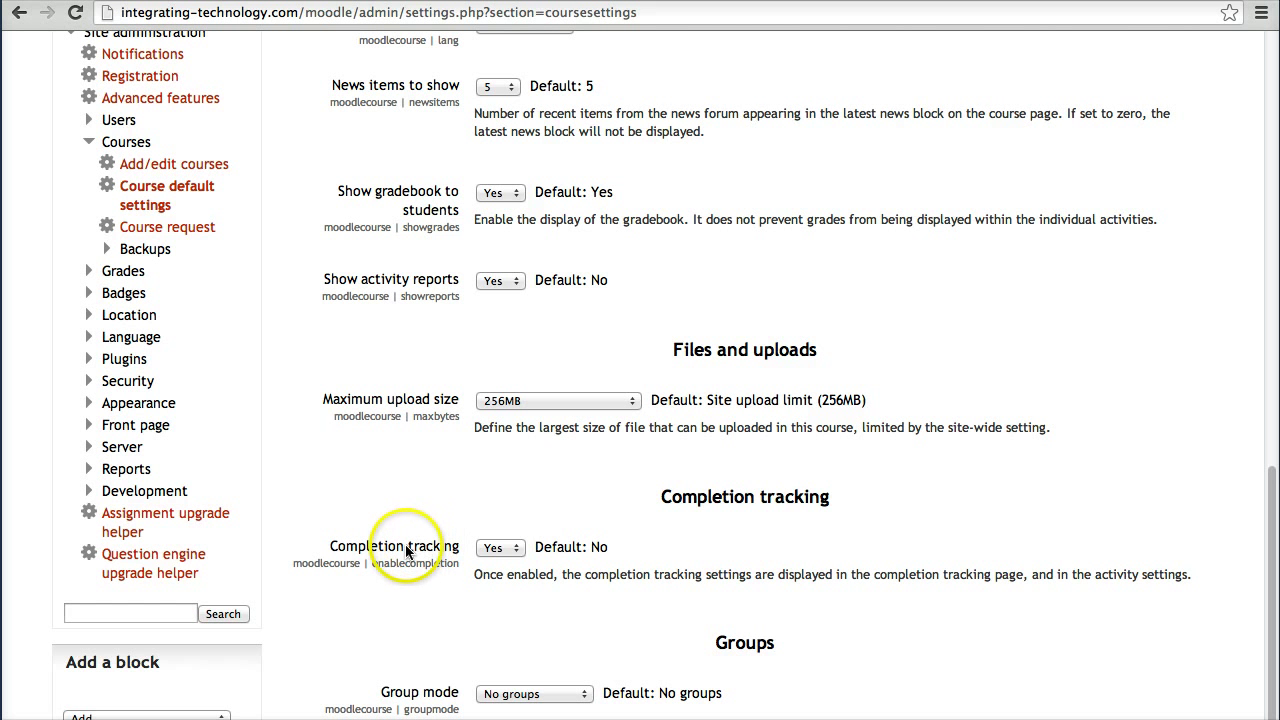
- Review the default Completion tracking setting together with the neighbouring group, upload, appearance and course format defaults
scroll(570, 550, down, 1)
scroll(570, 553, down, 3)
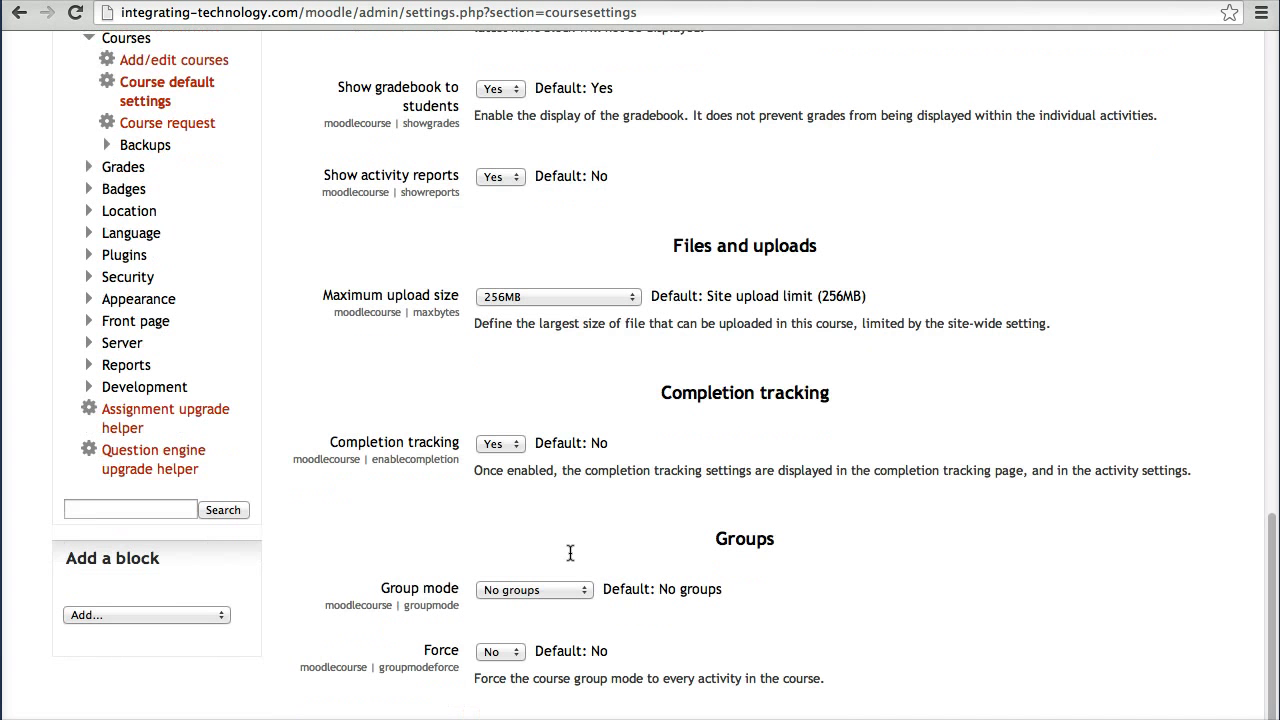
scroll(570, 553, down, 1)
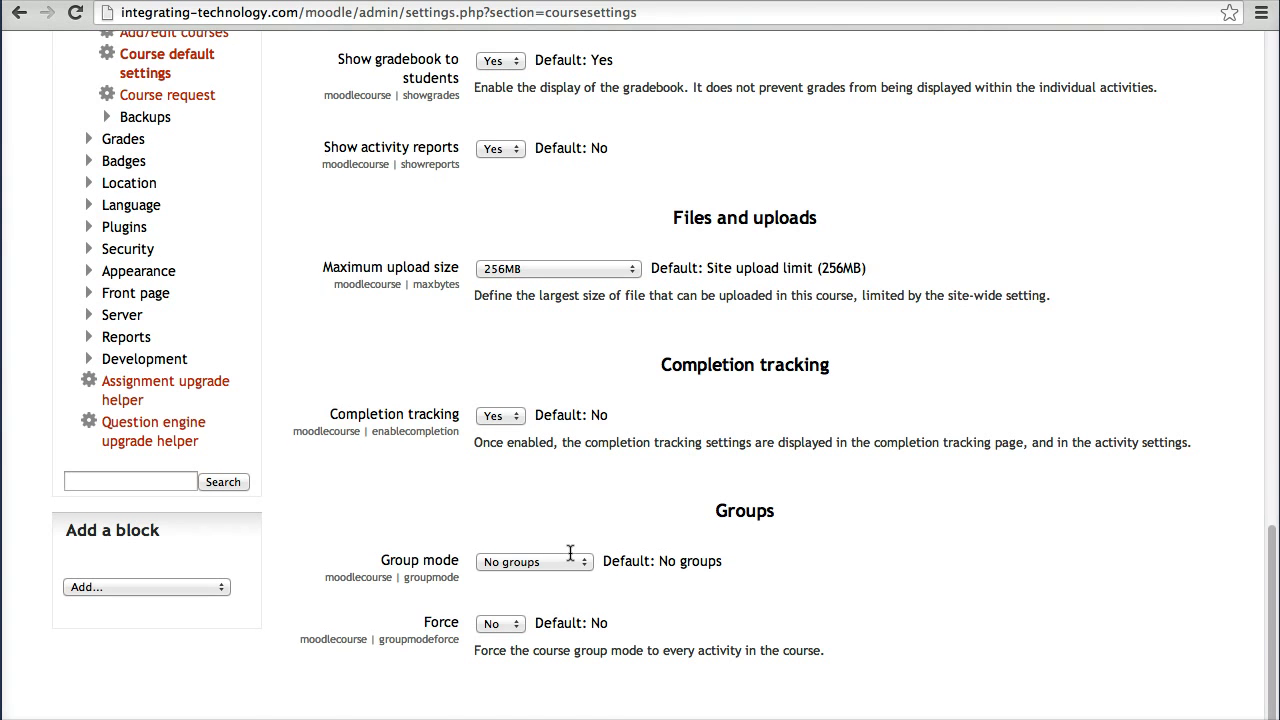
scroll(570, 553, up, 2)
scroll(570, 553, up, 5)
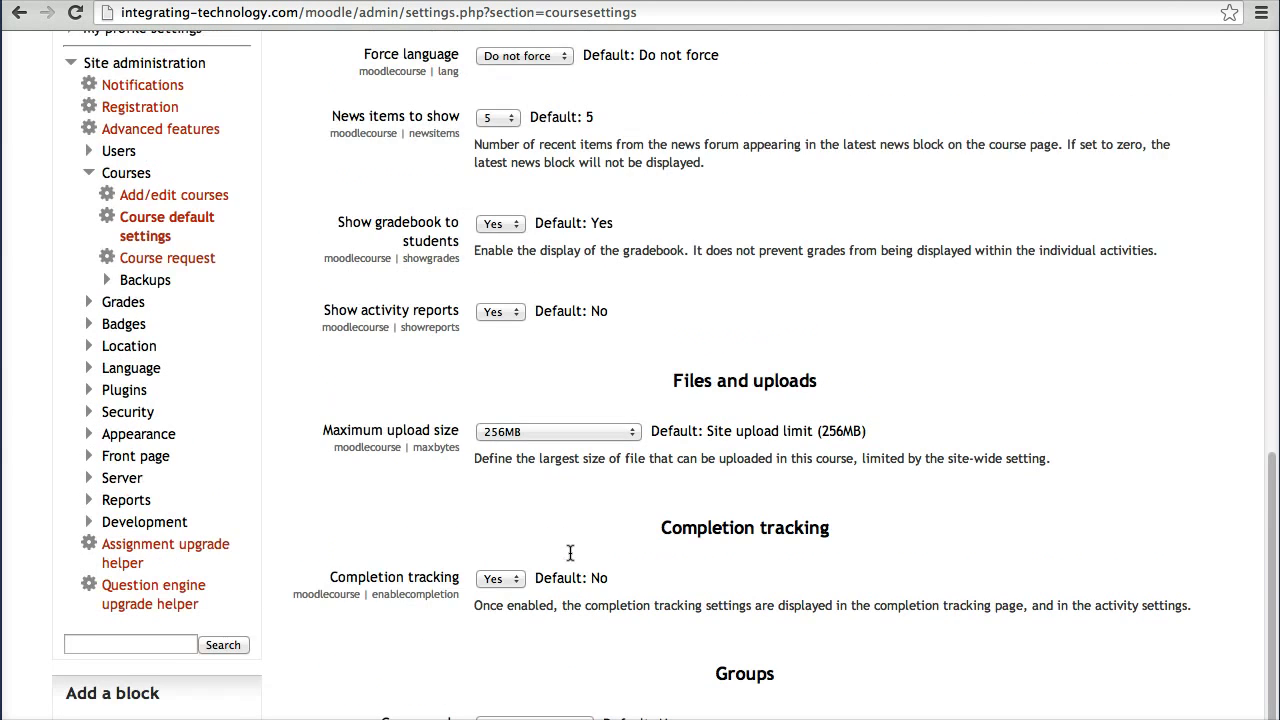
scroll(570, 553, up, 3)
scroll(570, 553, down, 3)
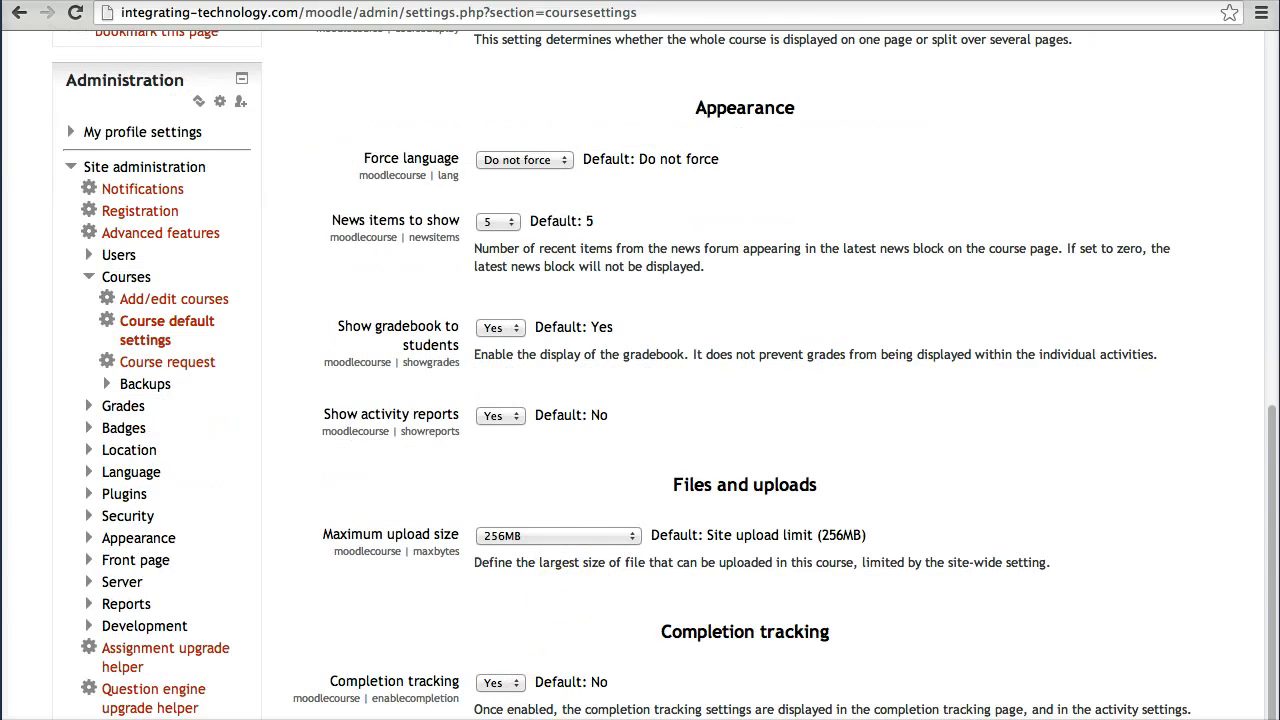
scroll(279, 376, up, 5)
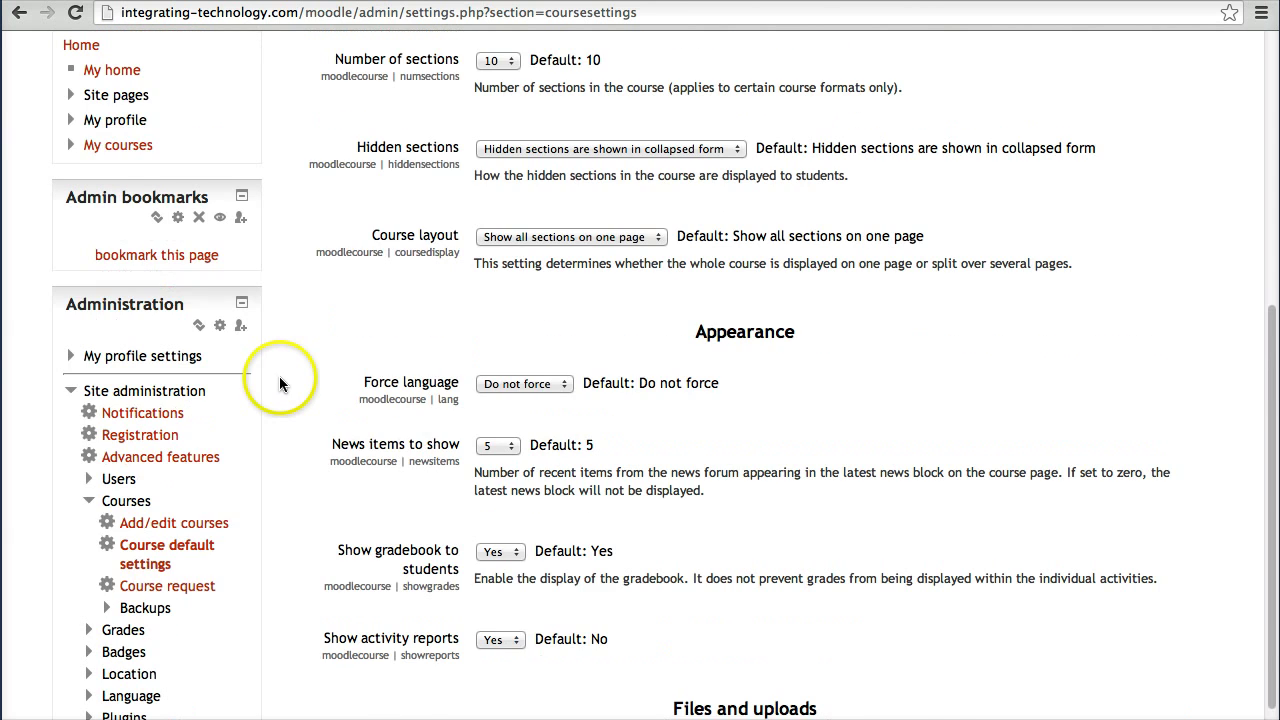
scroll(620, 530, down, 1)
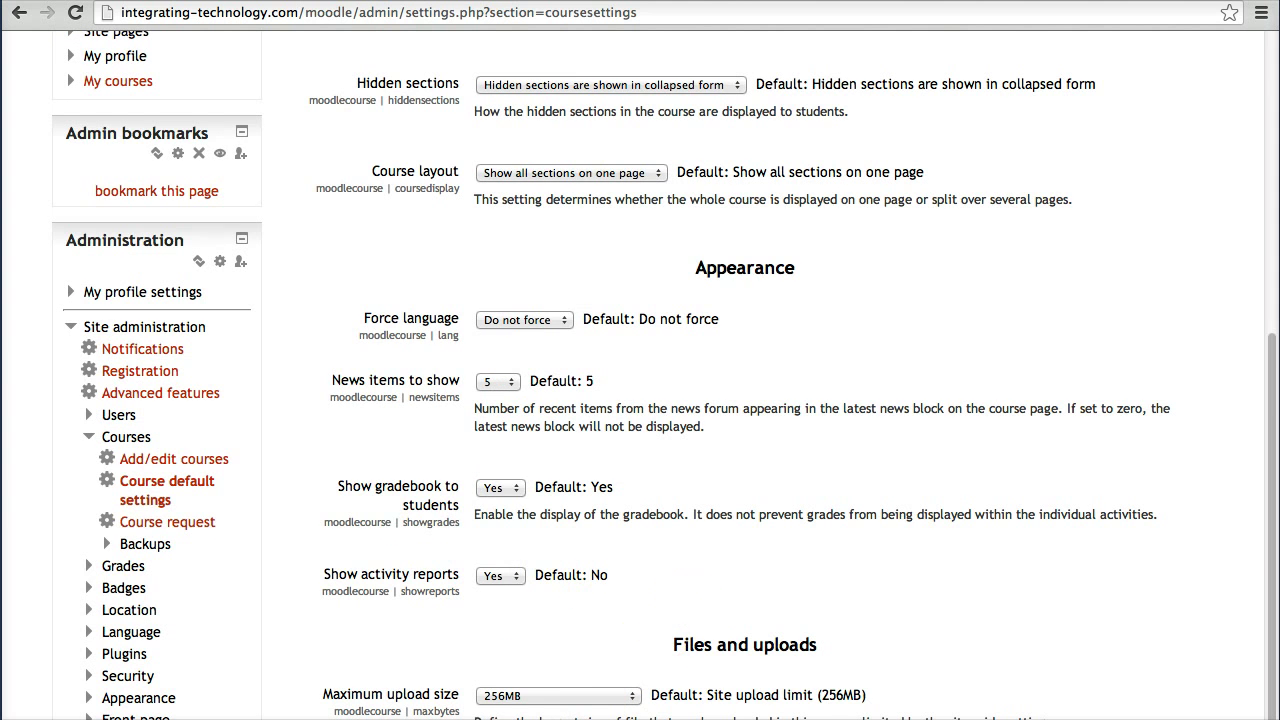
scroll(575, 640, down, 1)
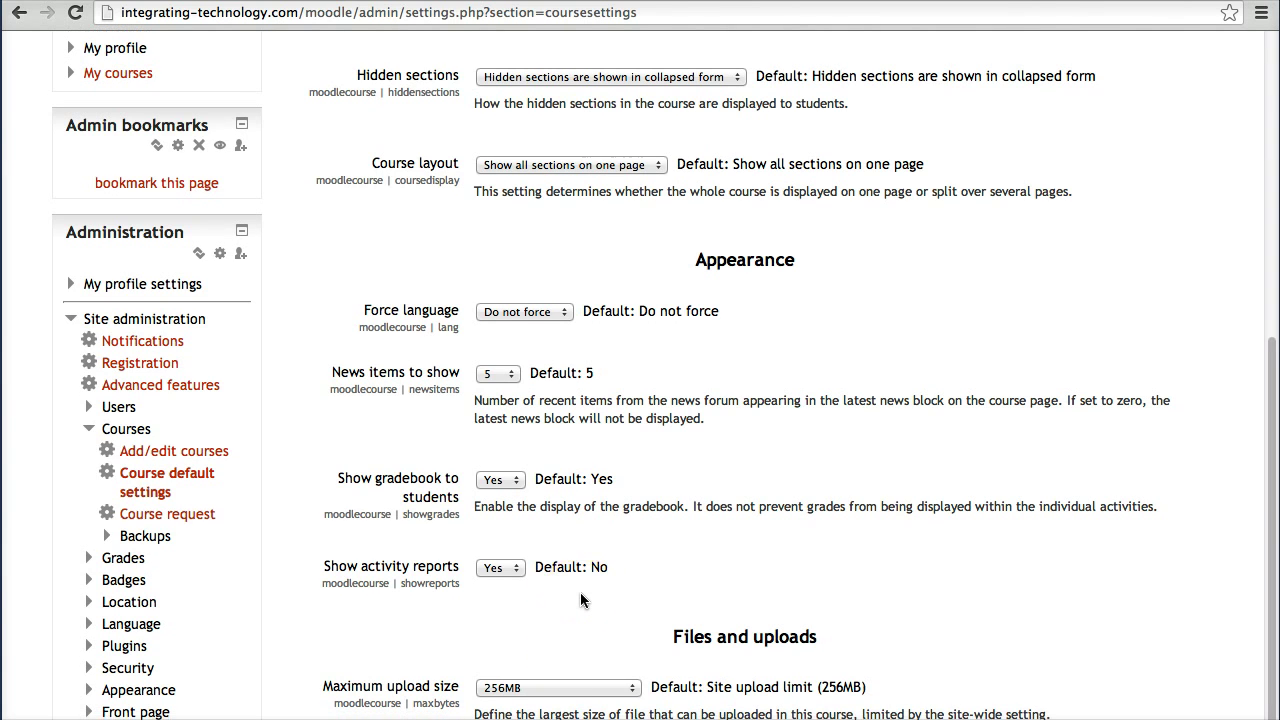
scroll(580, 600, up, 1)
scroll(580, 597, down, 10)
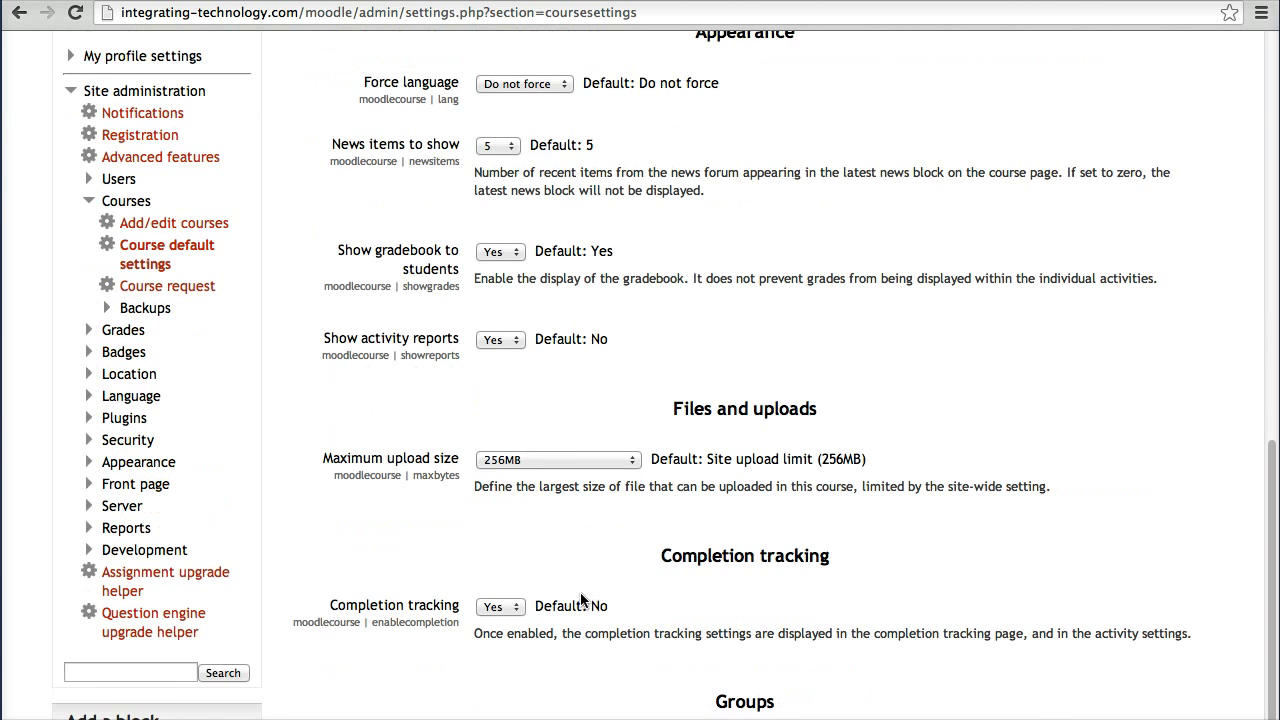
click(512, 674)
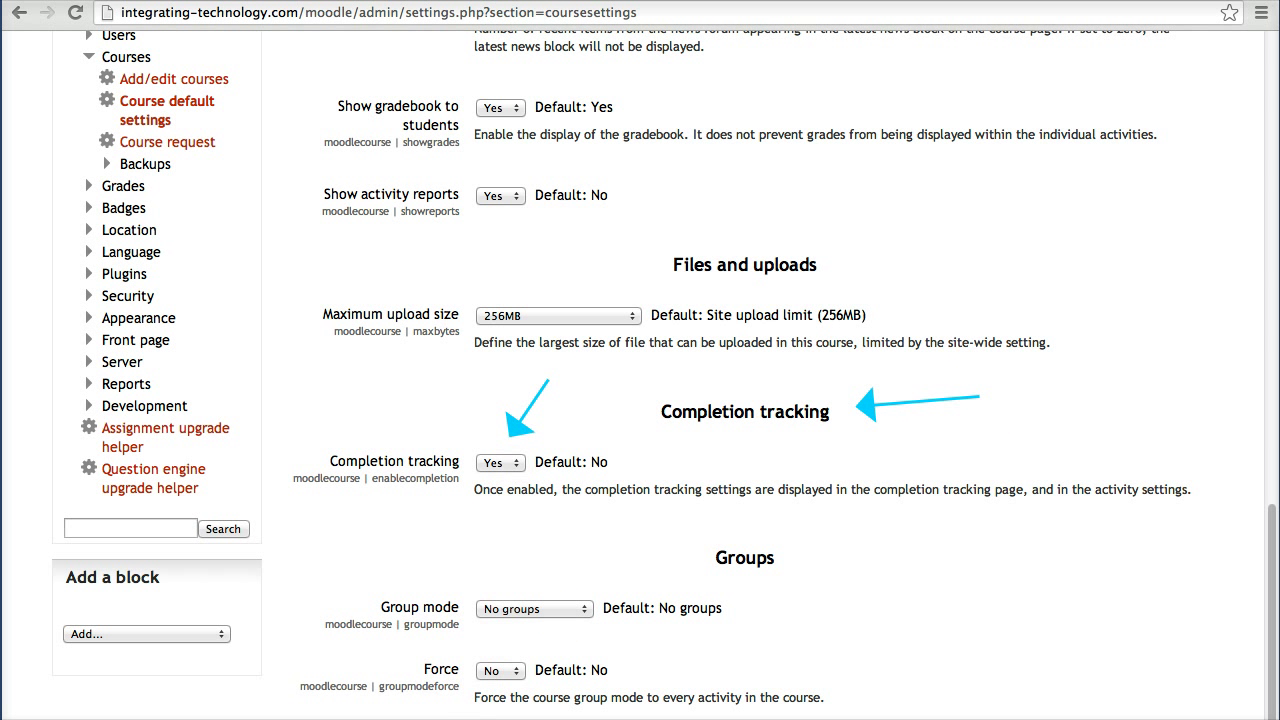
scroll(214, 406, up, 6)
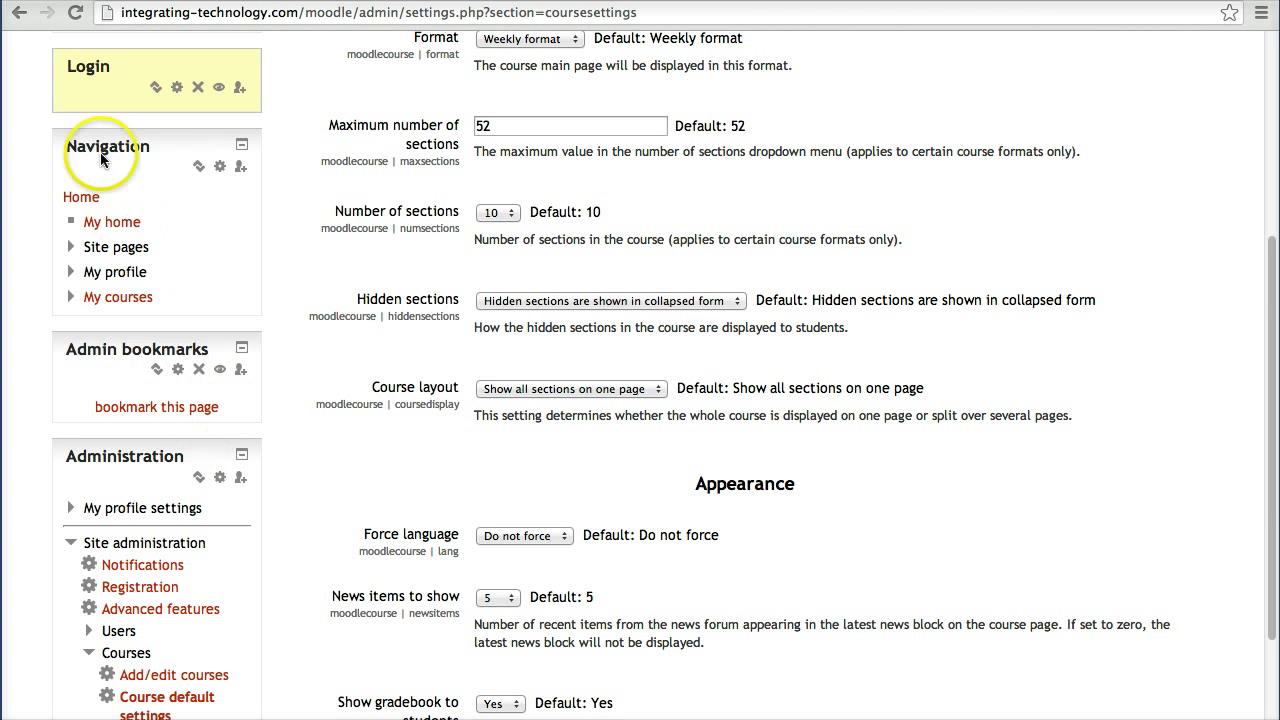
- Leave the course default settings, go back to the Discussion chat's settings page, and return to the GPA course page
click(17, 12)
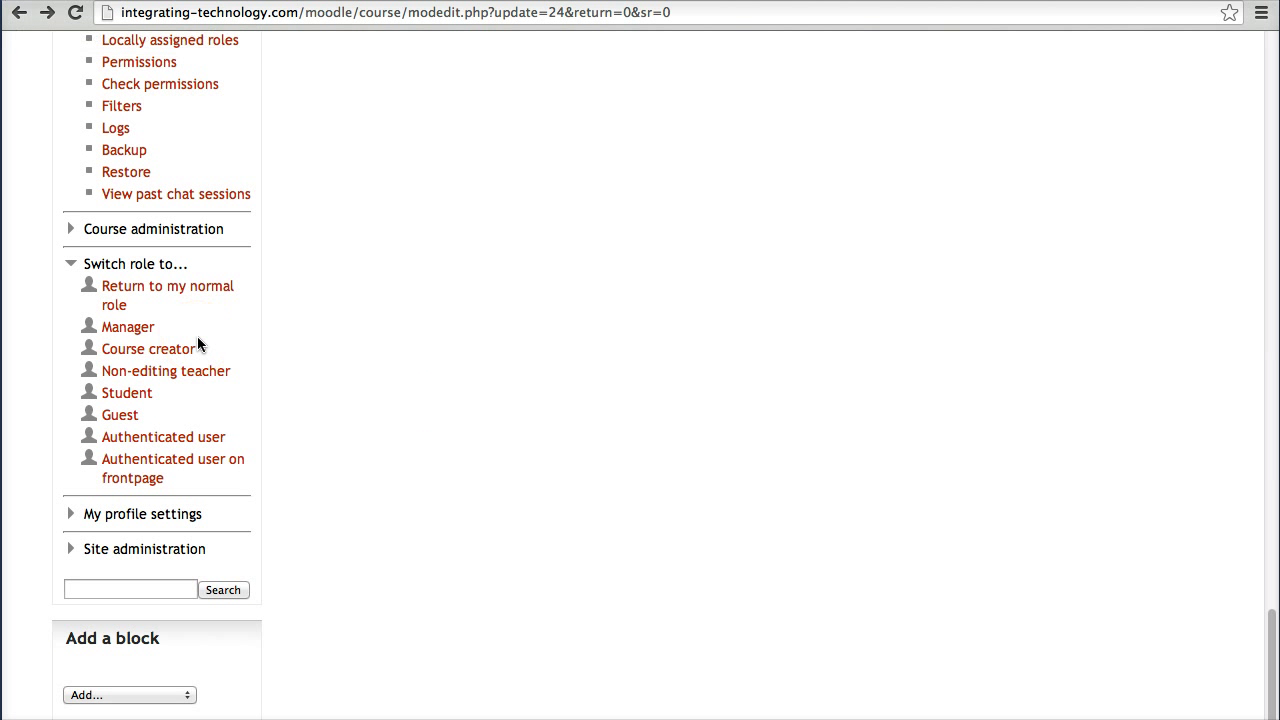
scroll(197, 343, up, 2)
scroll(197, 338, up, 15)
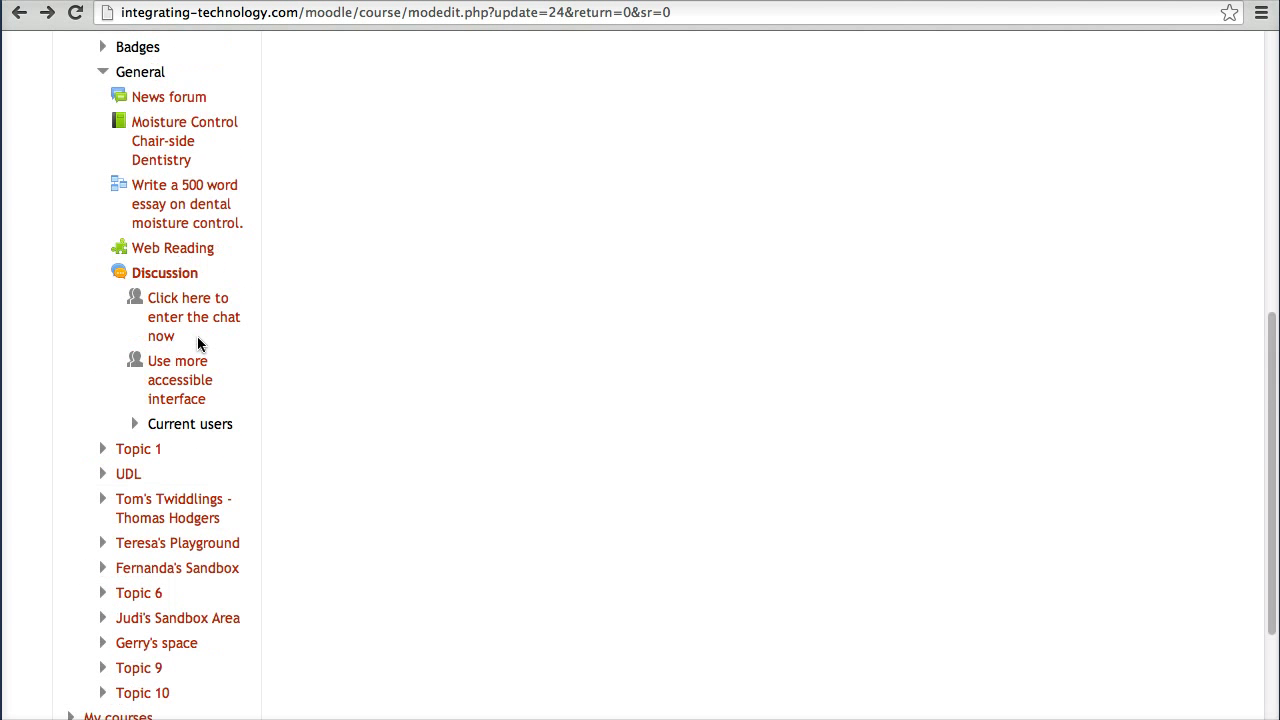
scroll(197, 343, up, 10)
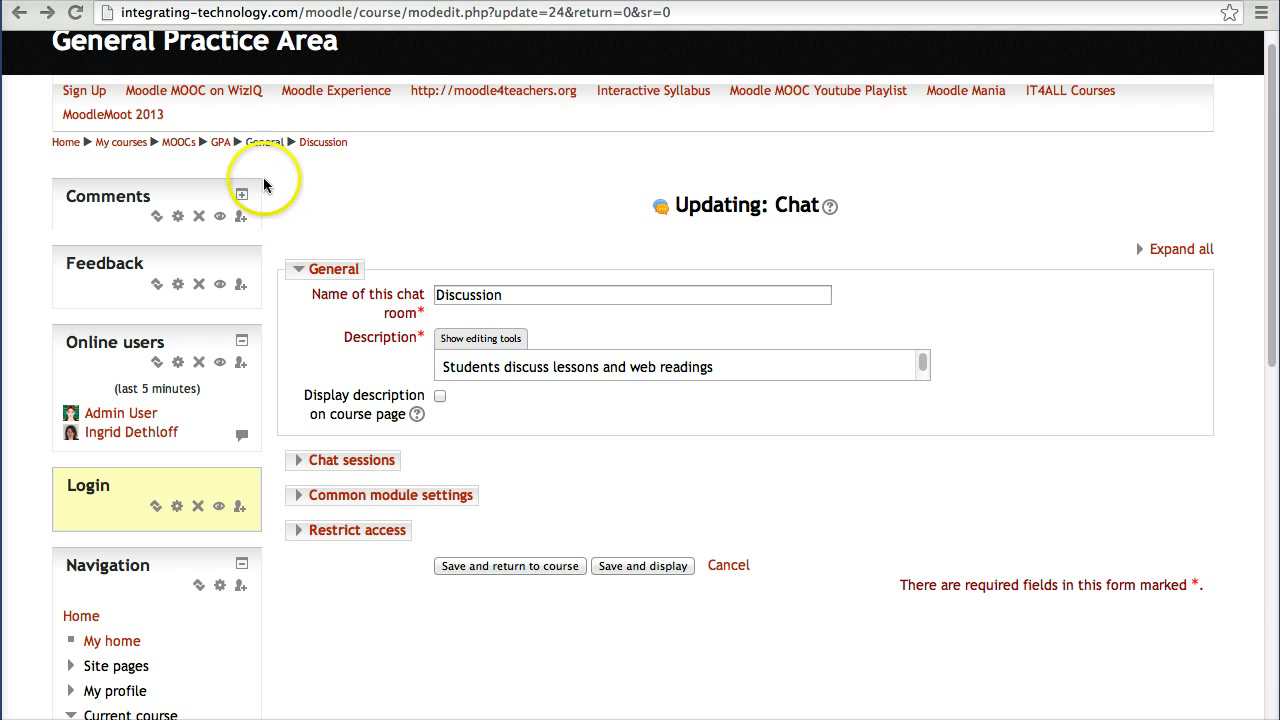
click(222, 144)
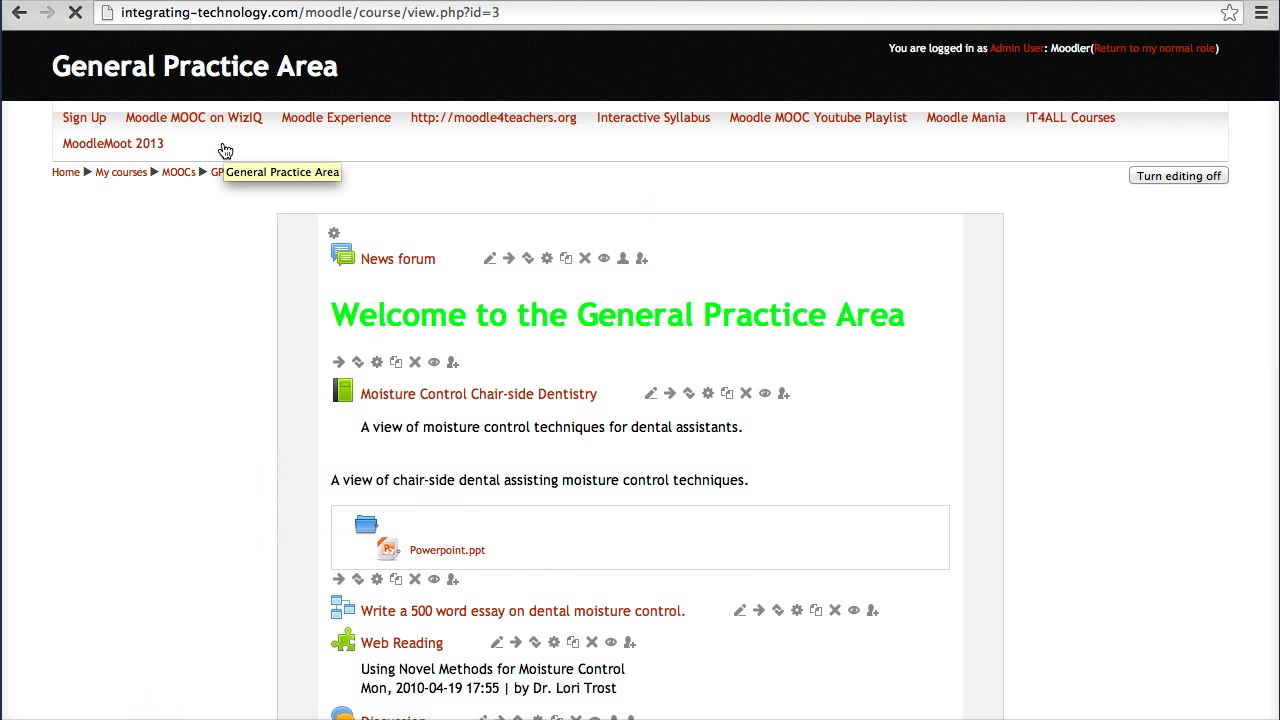
- Open the settings page of the GPA course from its course administration
scroll(342, 332, down, 2)
scroll(342, 332, down, 10)
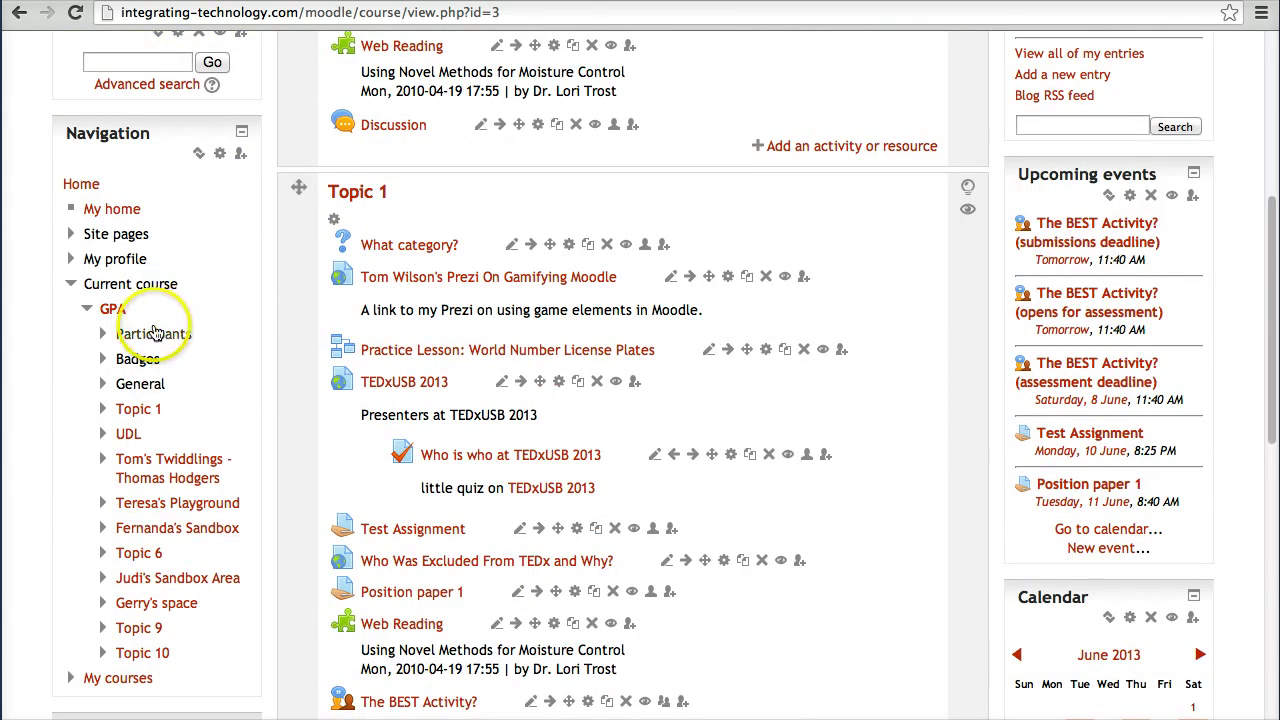
scroll(161, 352, down, 1)
scroll(161, 352, down, 2)
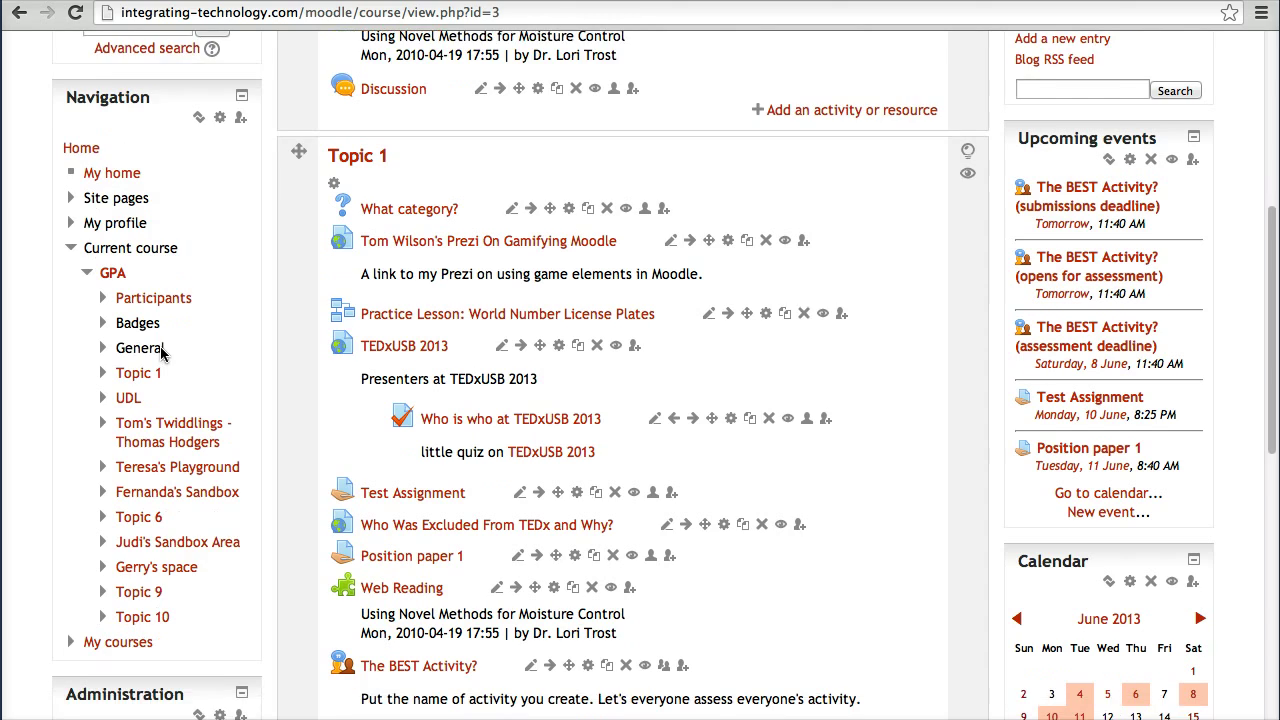
scroll(161, 352, down, 7)
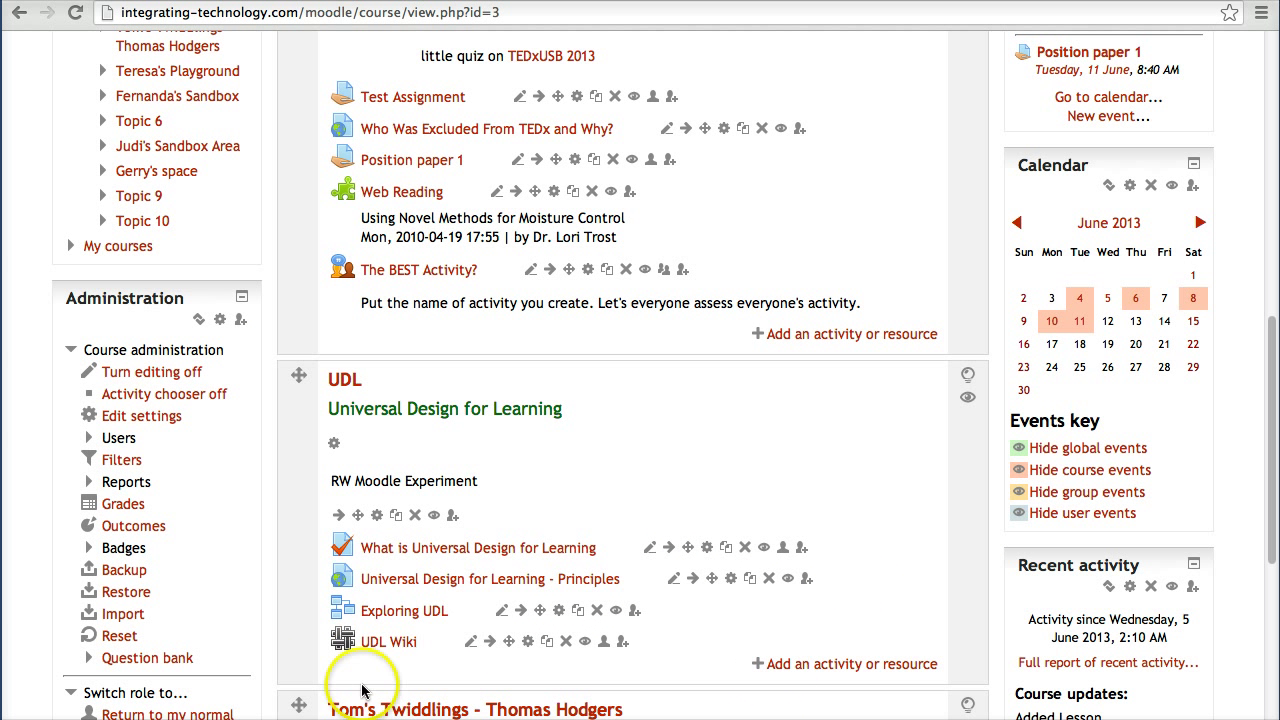
click(160, 418)
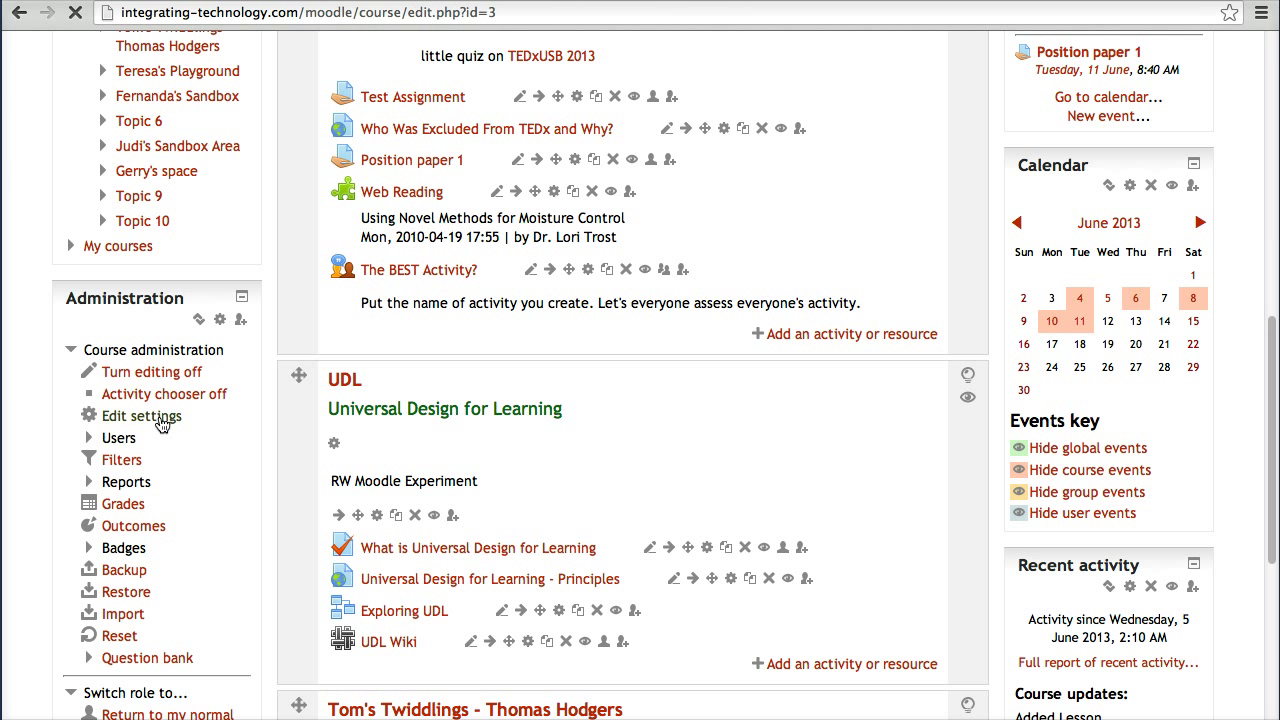
- Find the Completion tracking section in the course settings and expand it
scroll(443, 535, down, 3)
scroll(443, 535, down, 3)
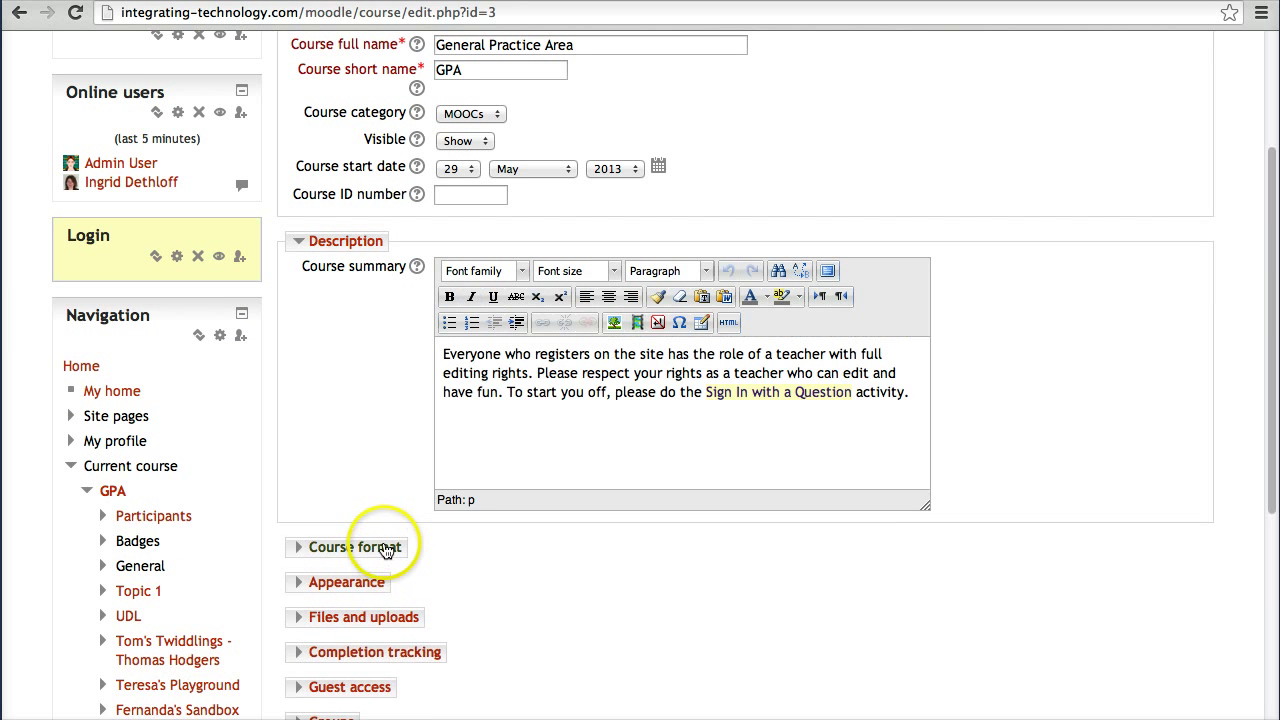
scroll(385, 550, down, 2)
scroll(390, 490, down, 2)
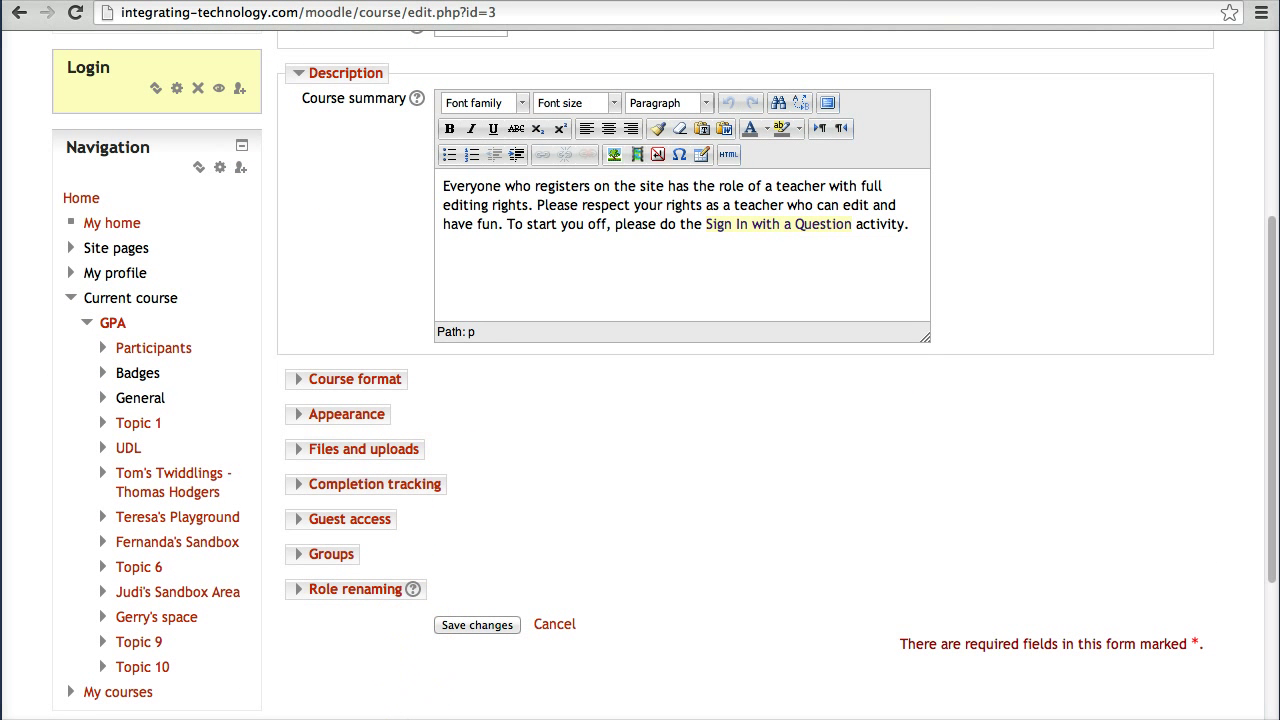
drag(357, 272, 337, 352)
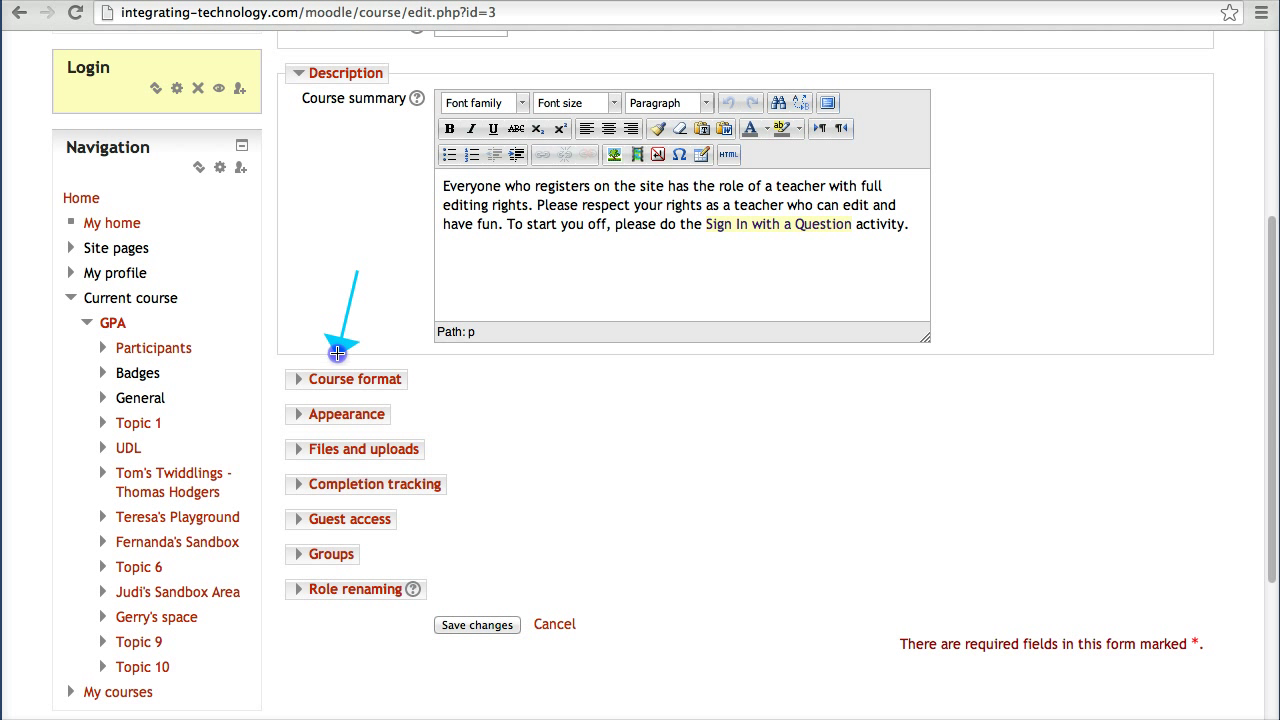
drag(531, 406, 440, 415)
drag(575, 437, 481, 442)
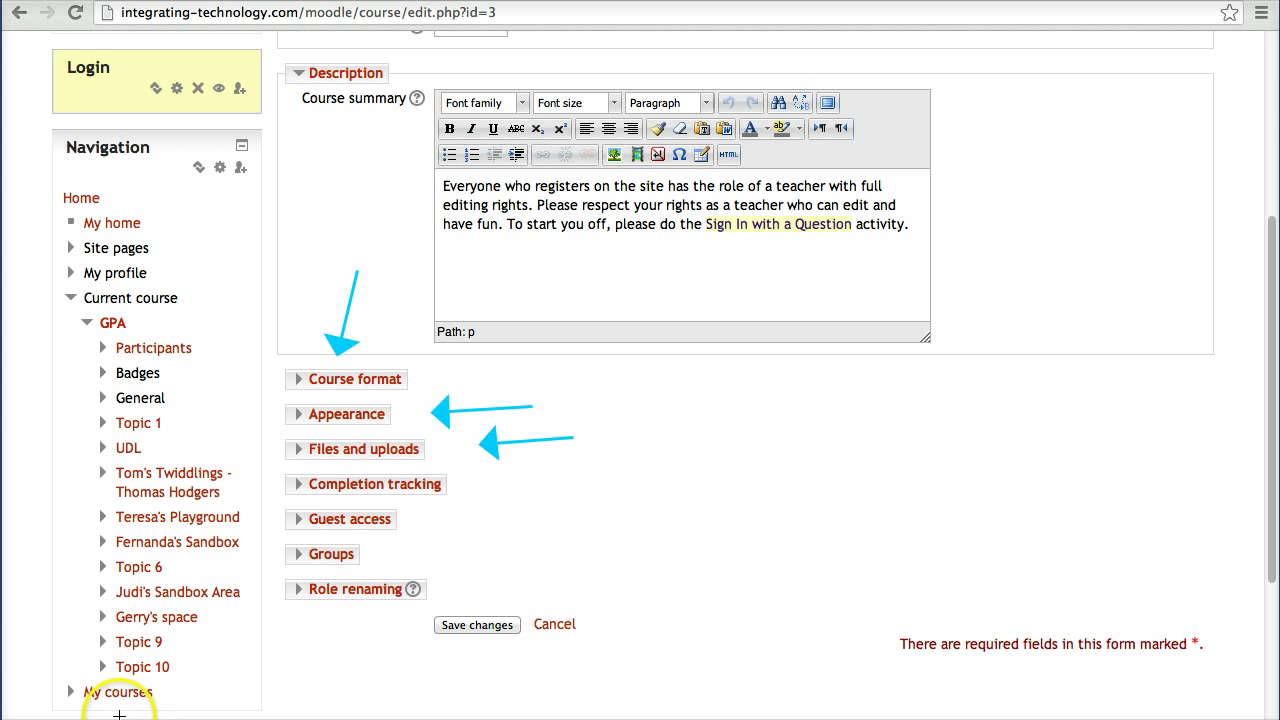
drag(523, 572, 427, 498)
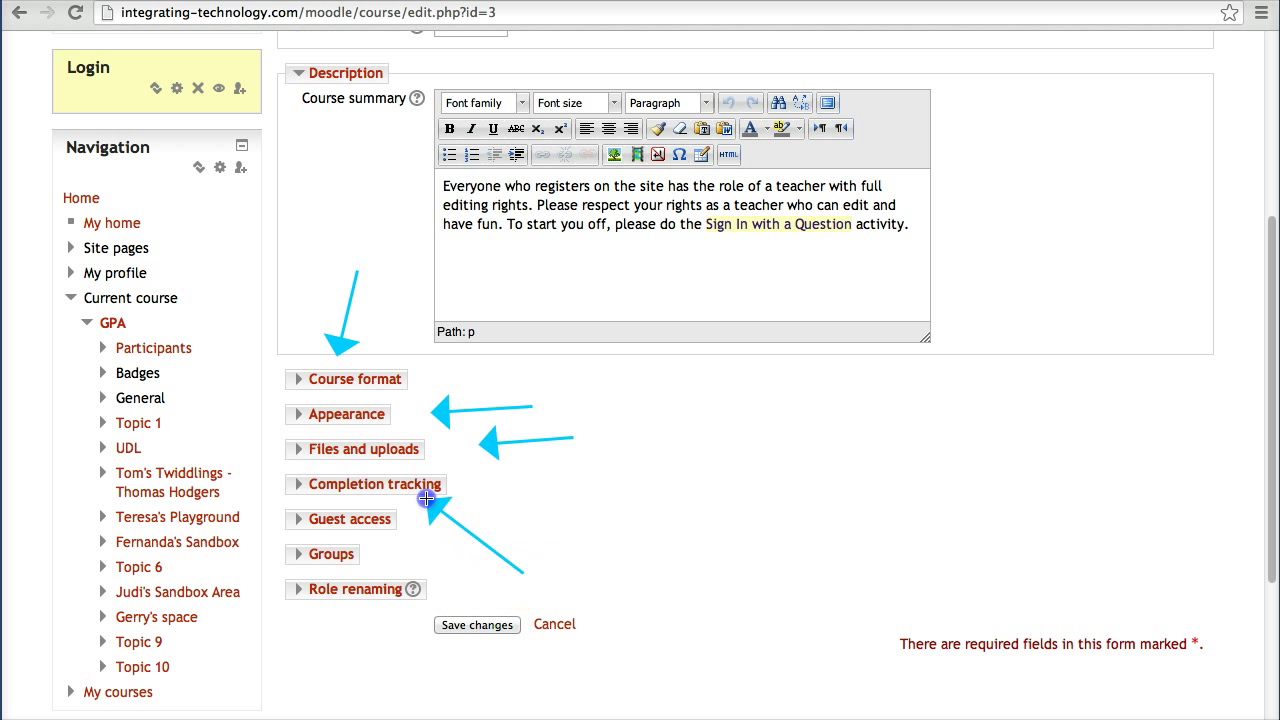
key(Escape)
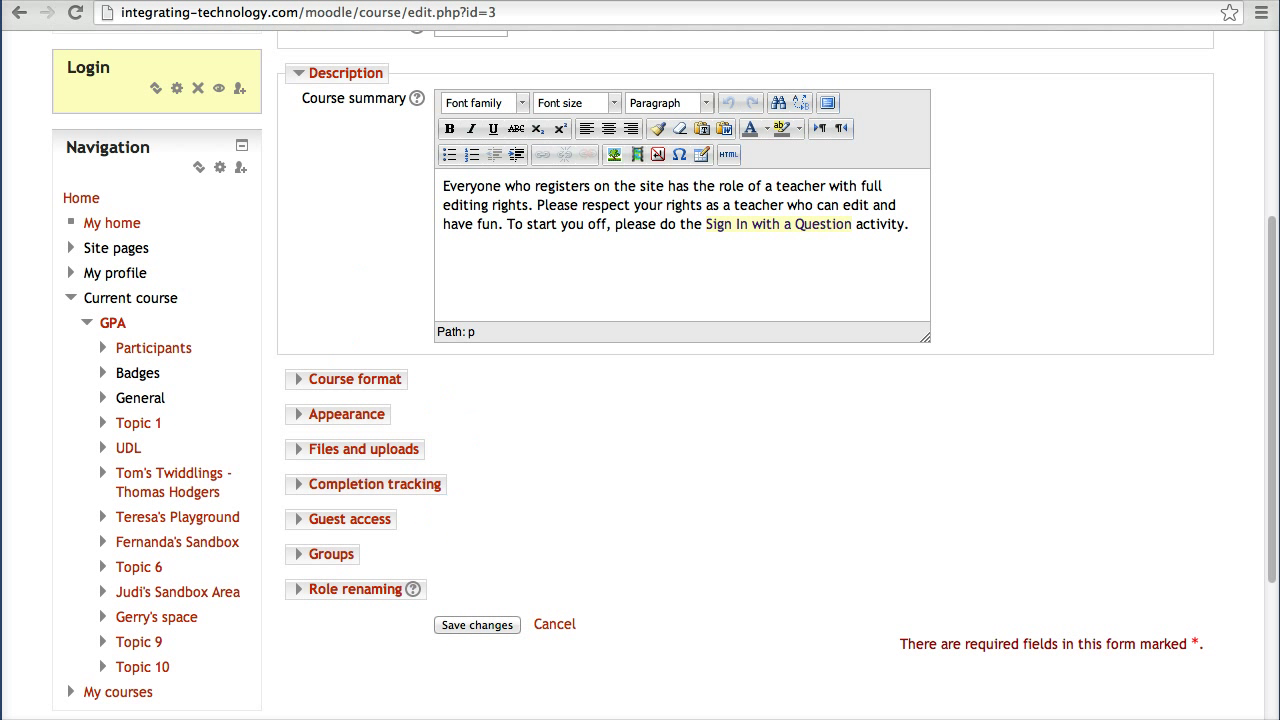
click(411, 488)
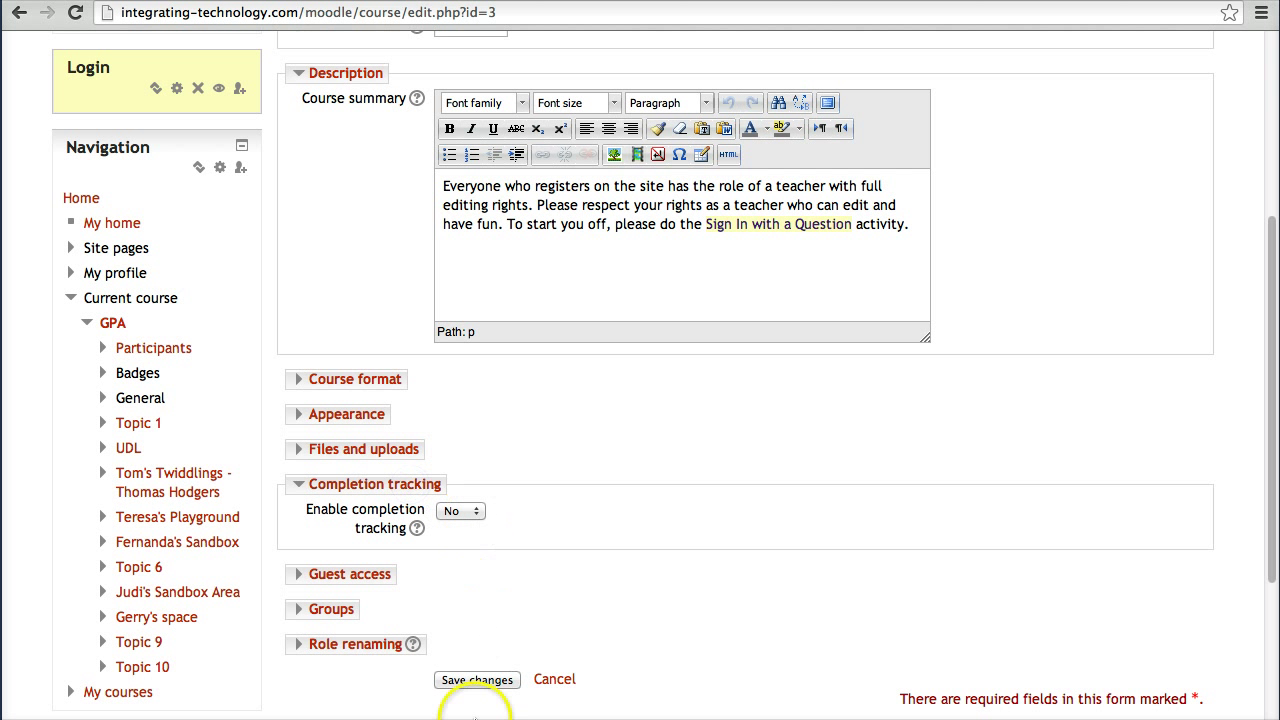
- Set Enable completion tracking to Yes for the course and save the changes
drag(523, 434, 490, 481)
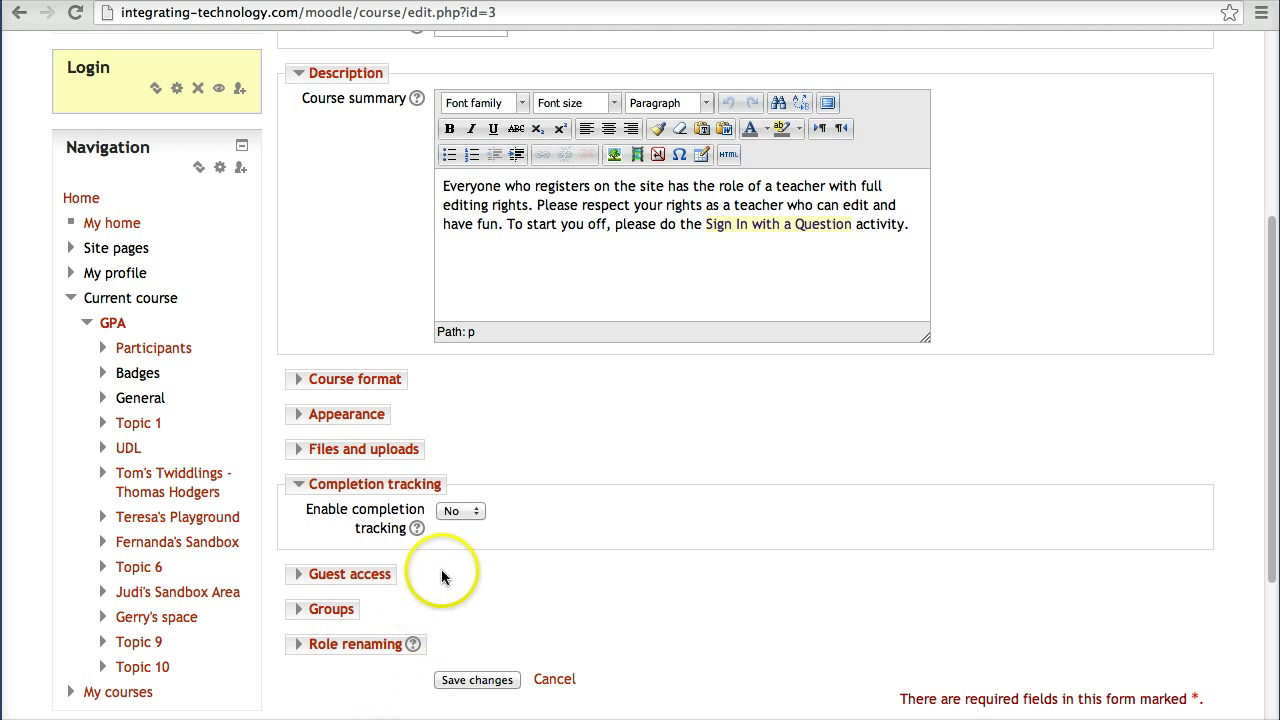
click(475, 513)
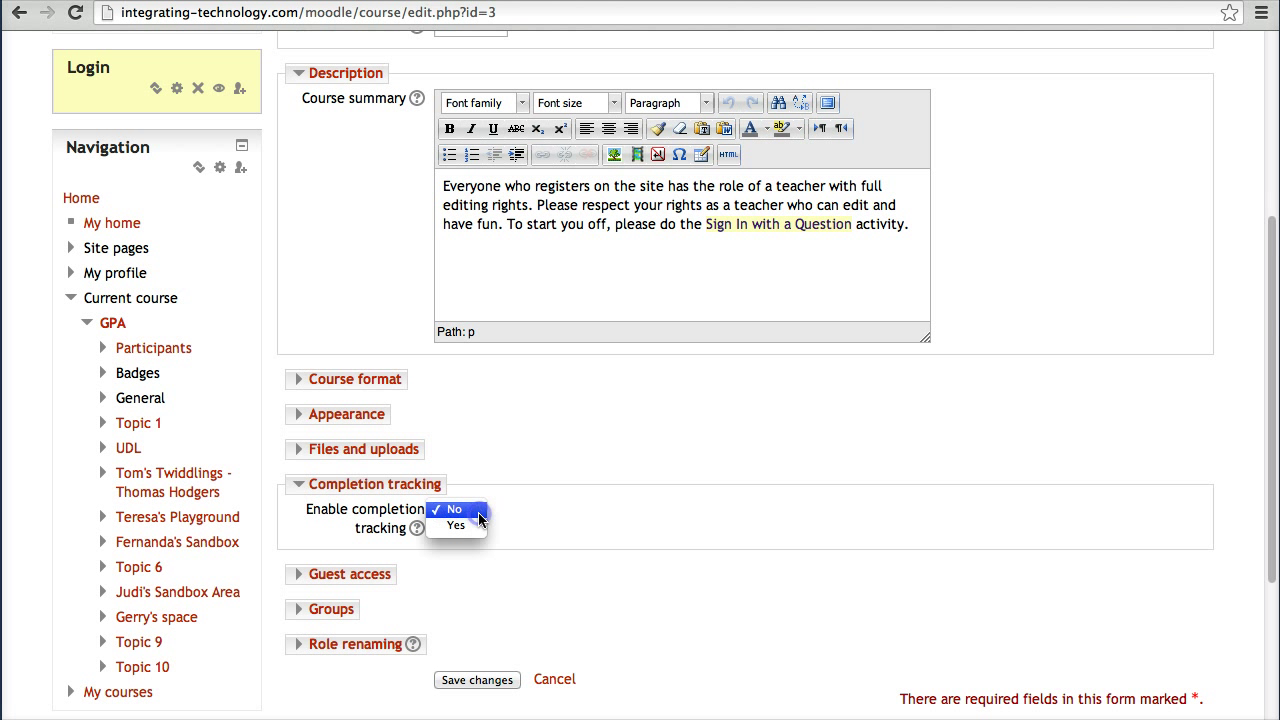
click(467, 521)
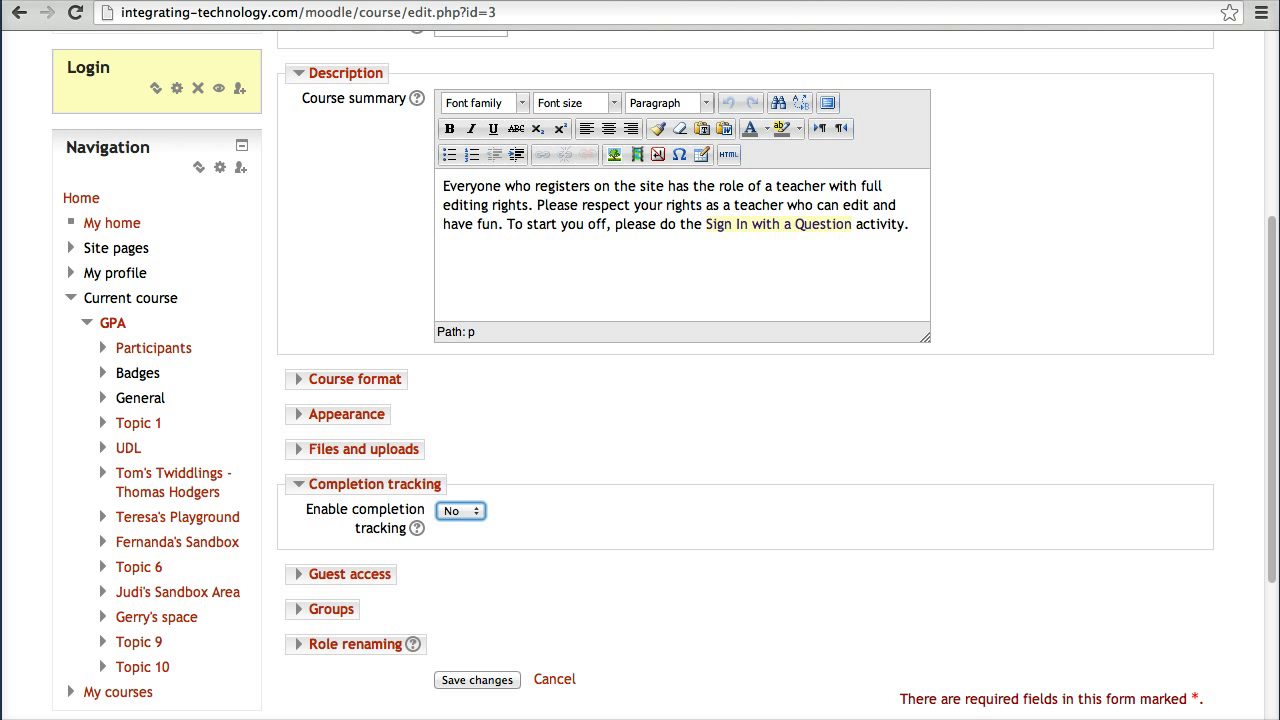
click(477, 515)
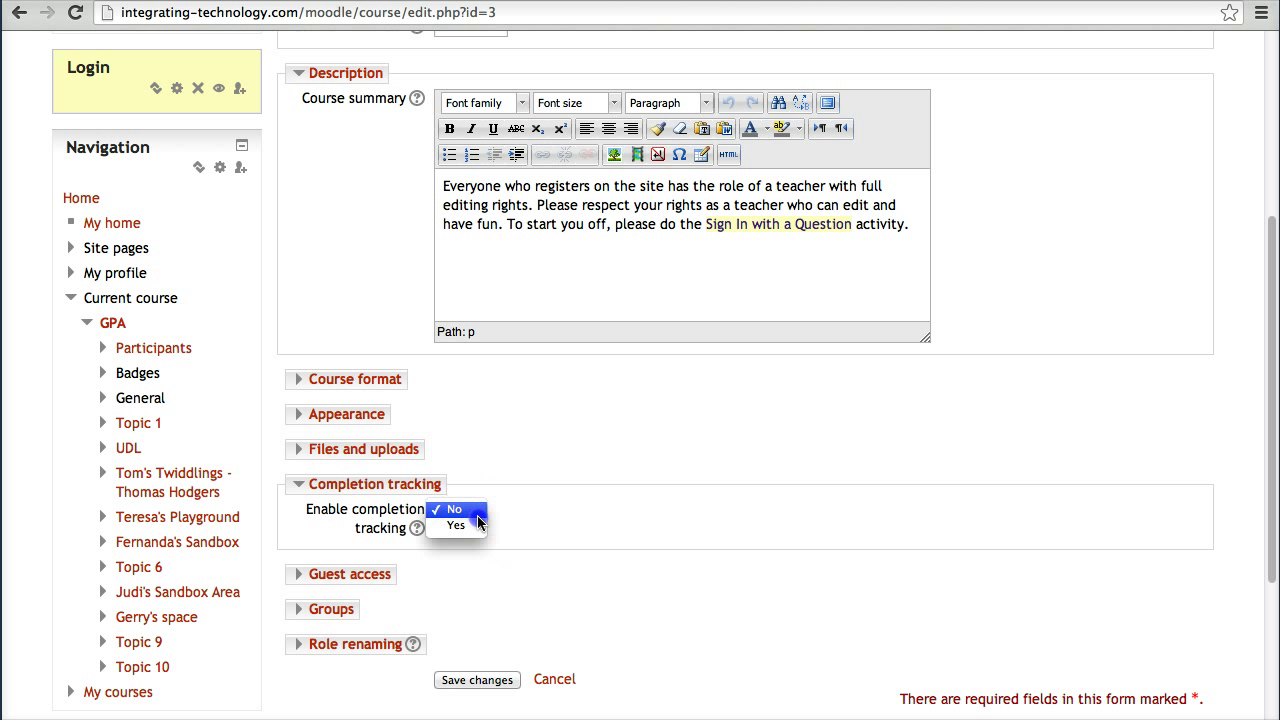
click(464, 528)
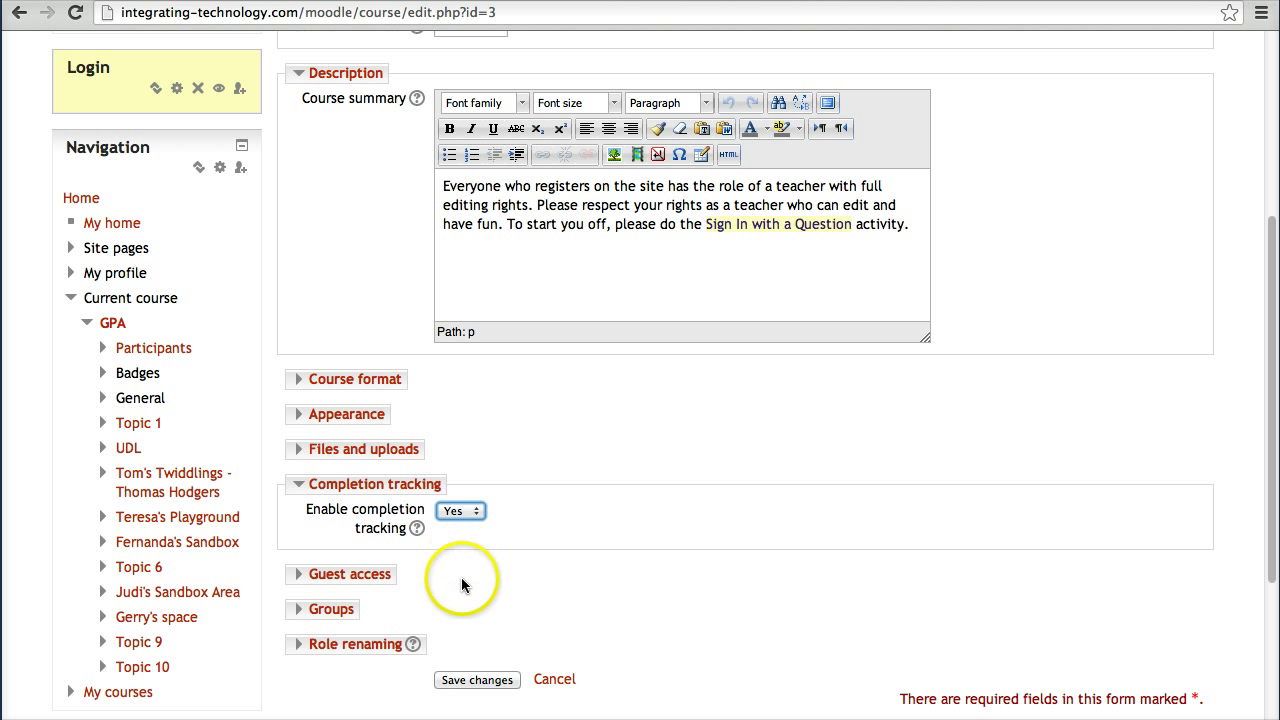
scroll(450, 650, down, 1)
click(485, 603)
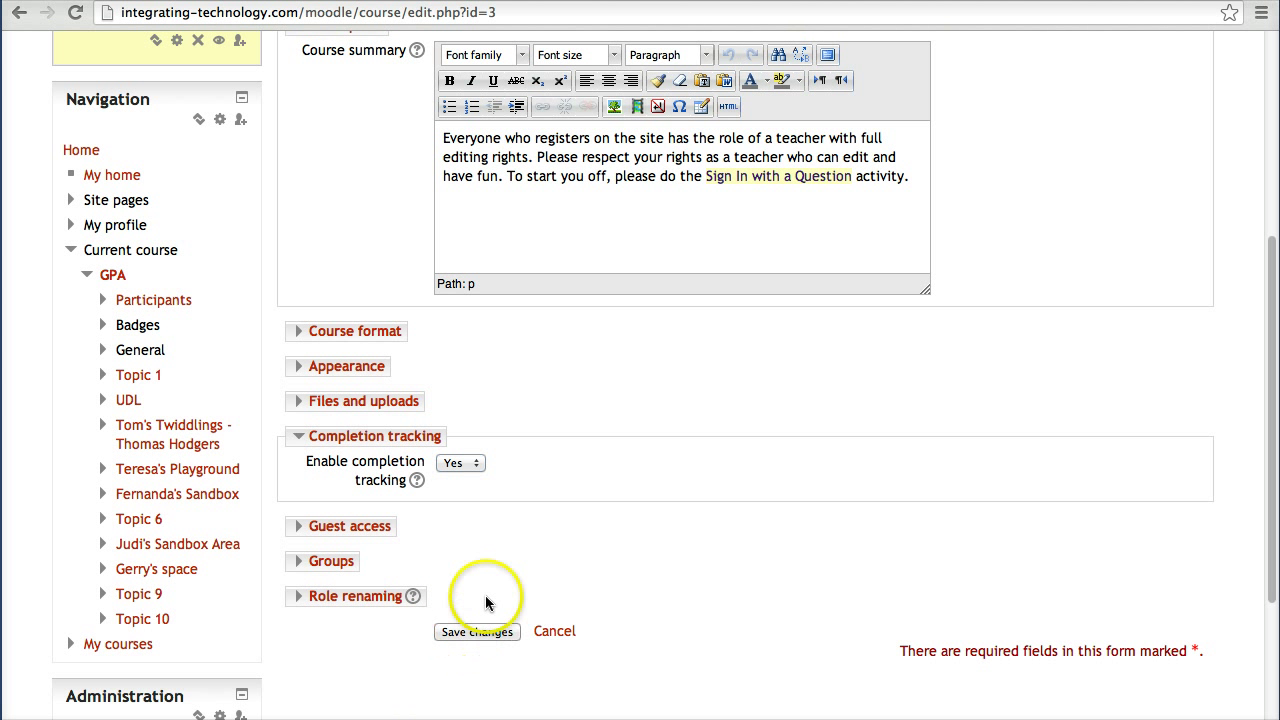
drag(537, 534, 488, 613)
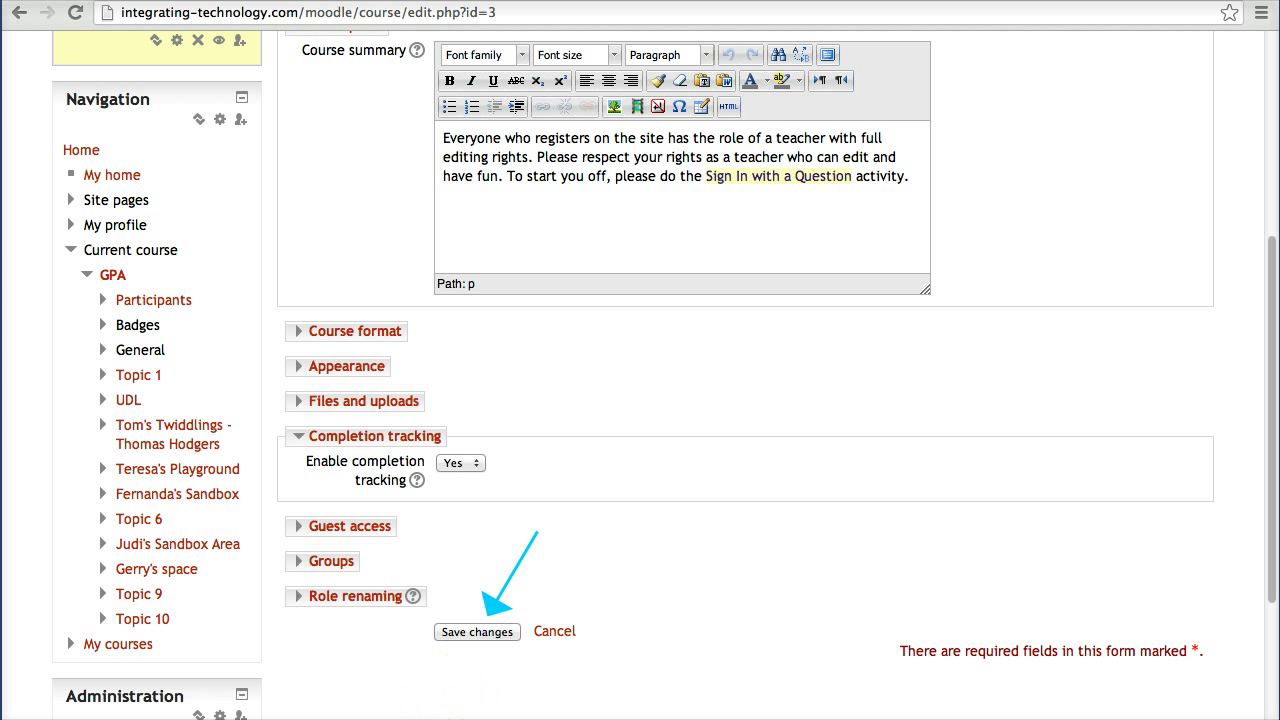
click(495, 633)
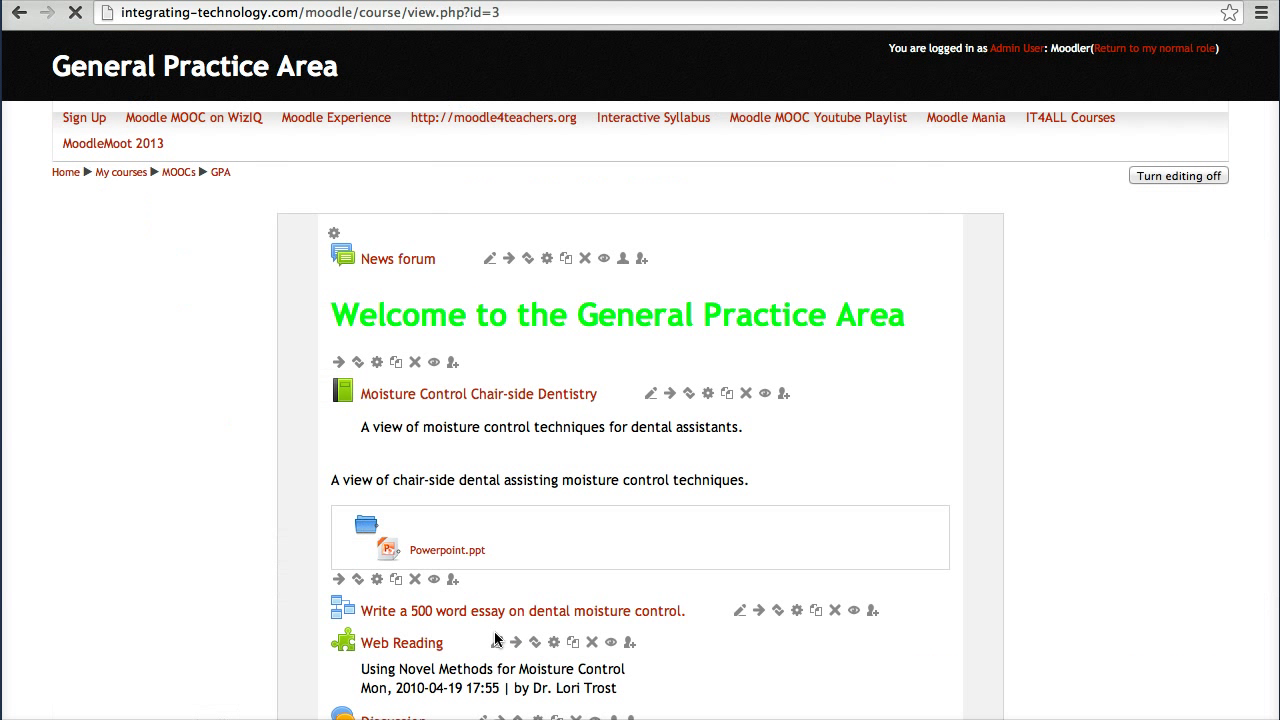
- Open the settings of the Discussion chat in the welcome section and expand its Activity completion options
scroll(496, 543, down, 3)
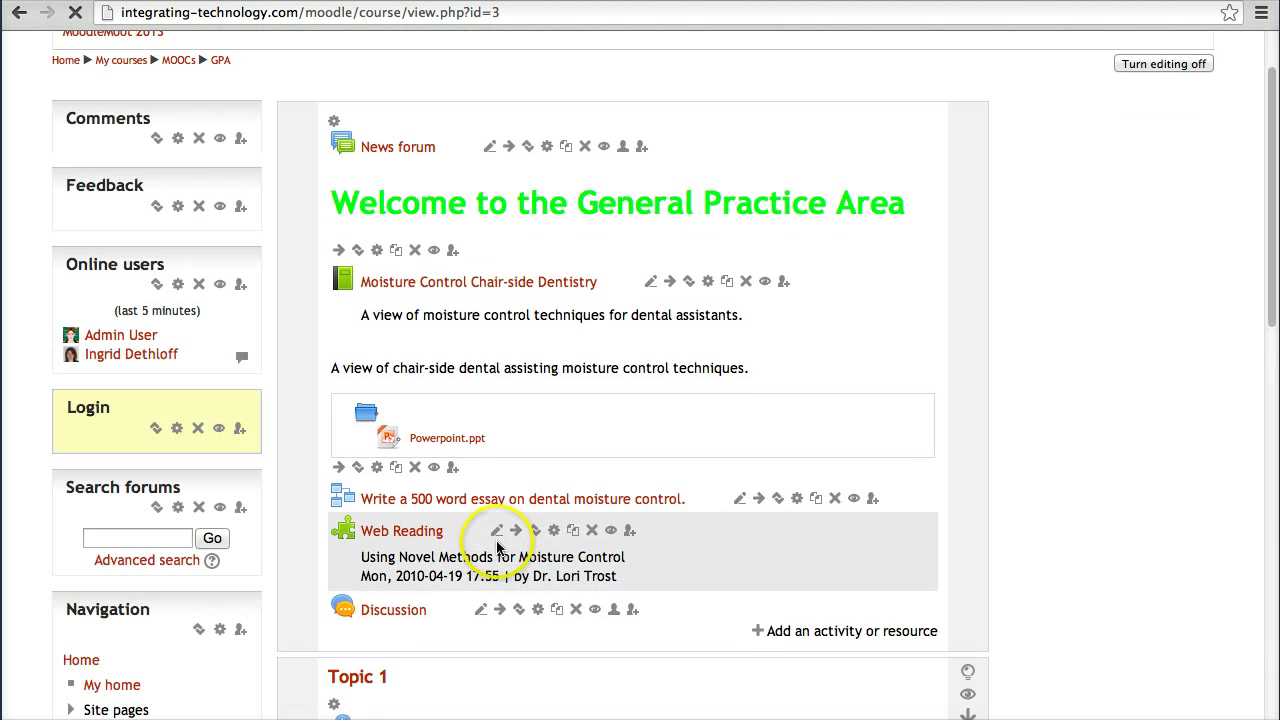
scroll(496, 540, down, 1)
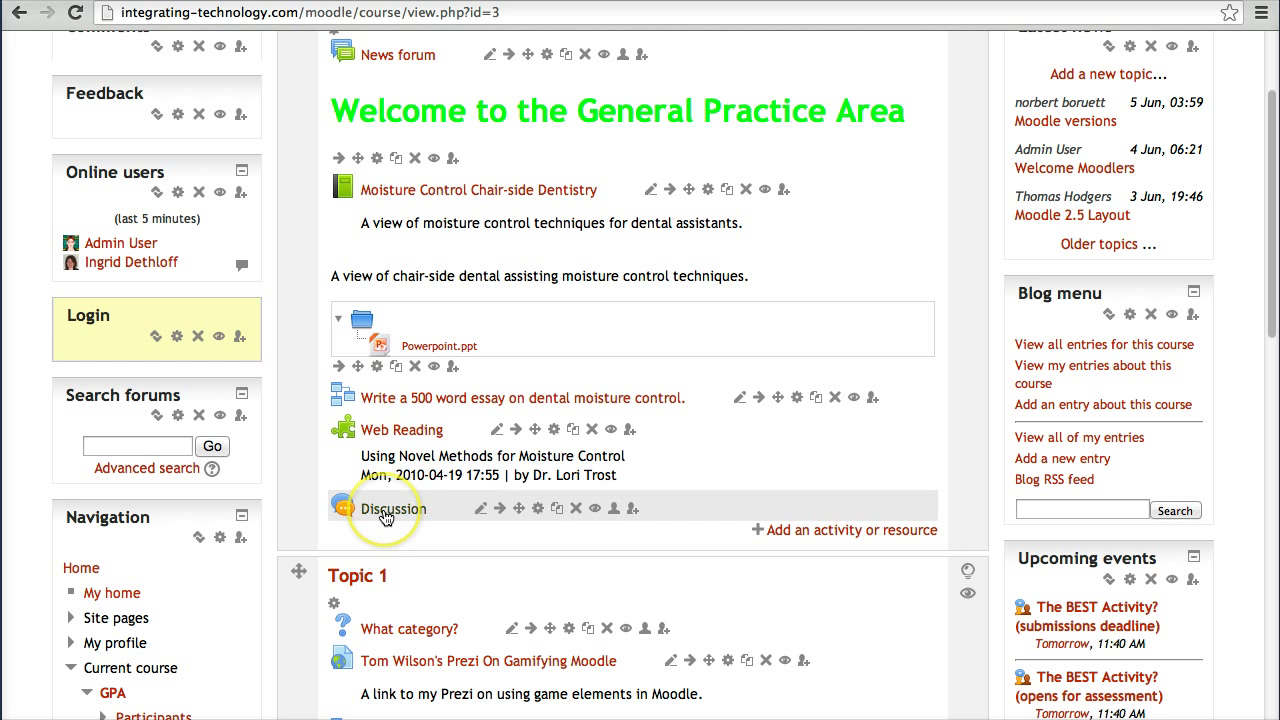
click(538, 509)
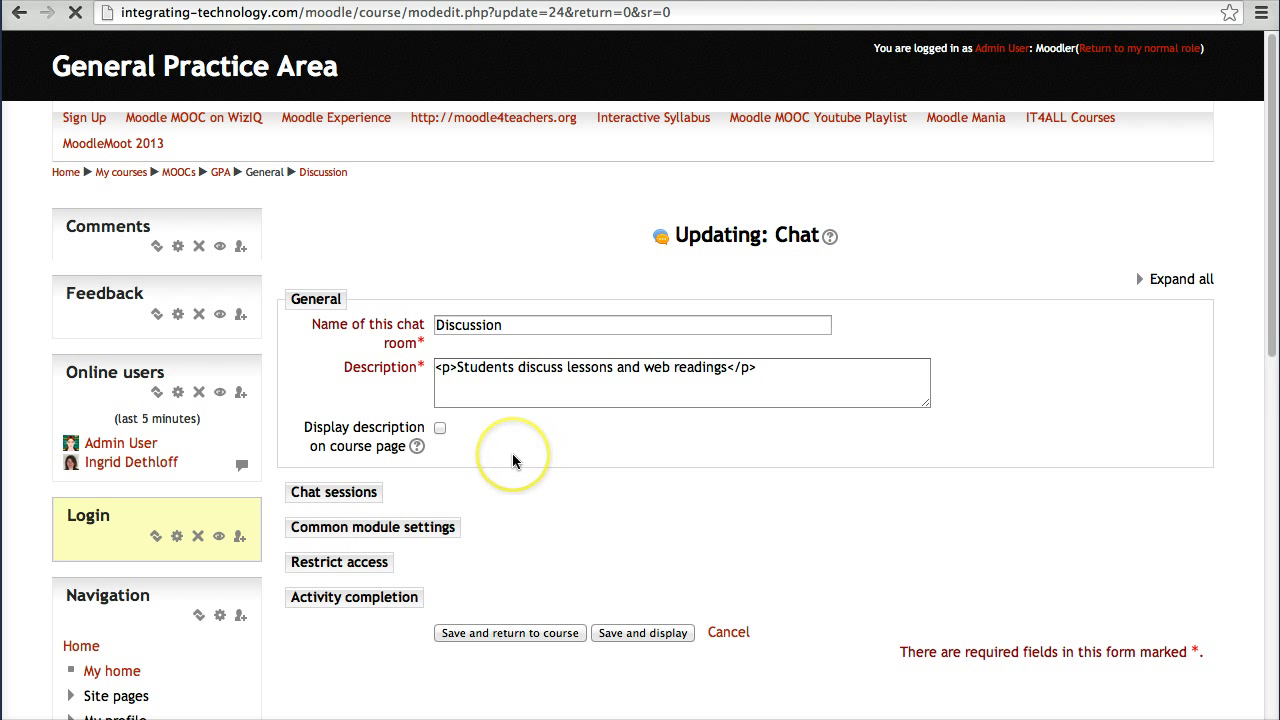
scroll(400, 532, down, 2)
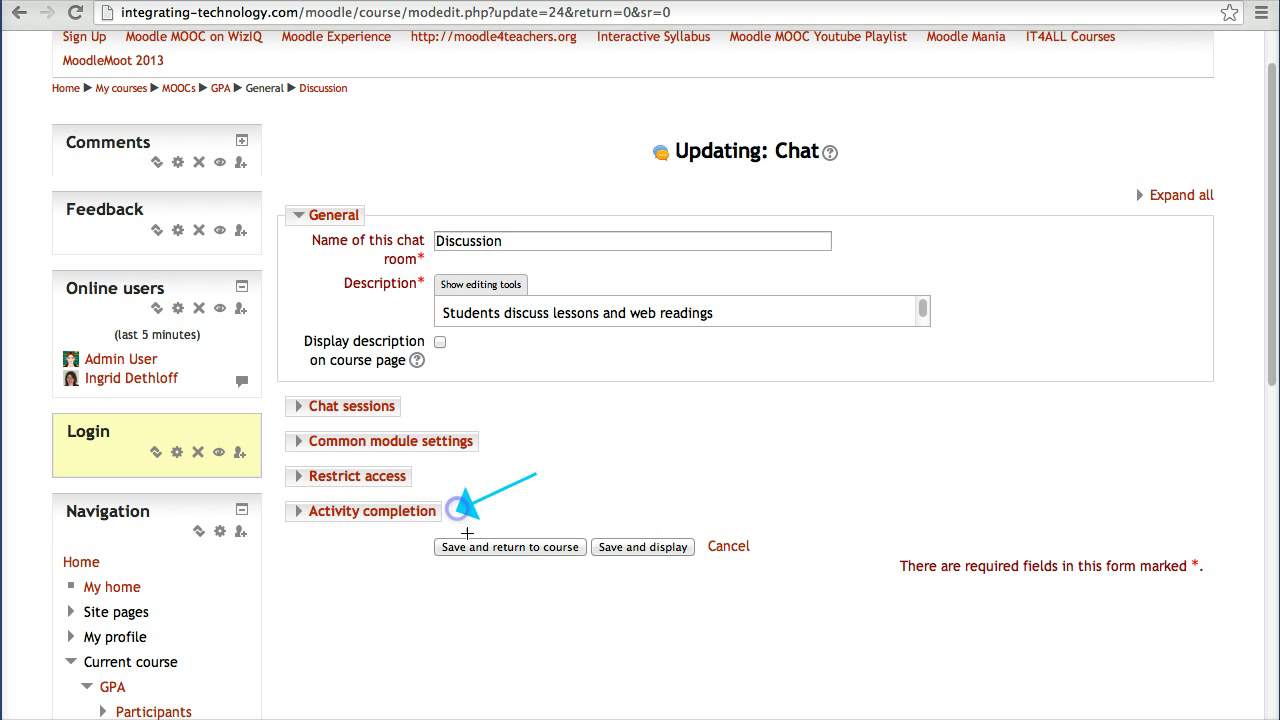
click(420, 513)
scroll(505, 542, down, 1)
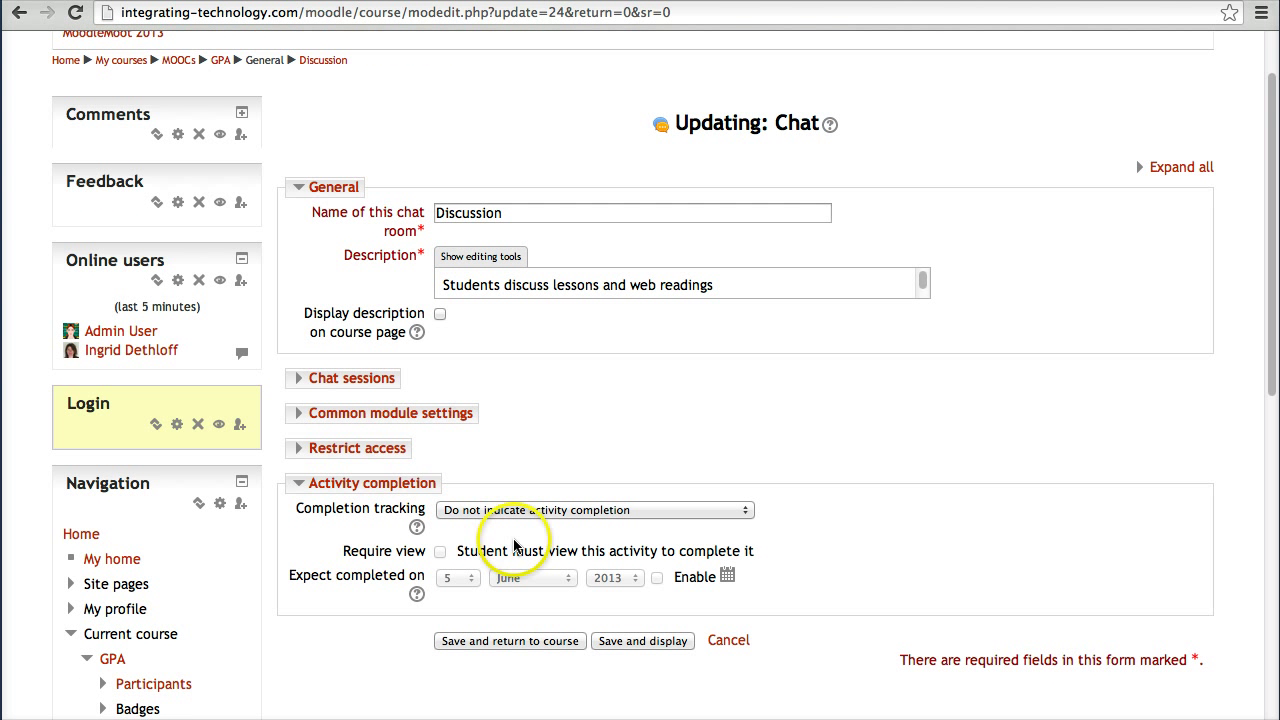
scroll(513, 545, down, 1)
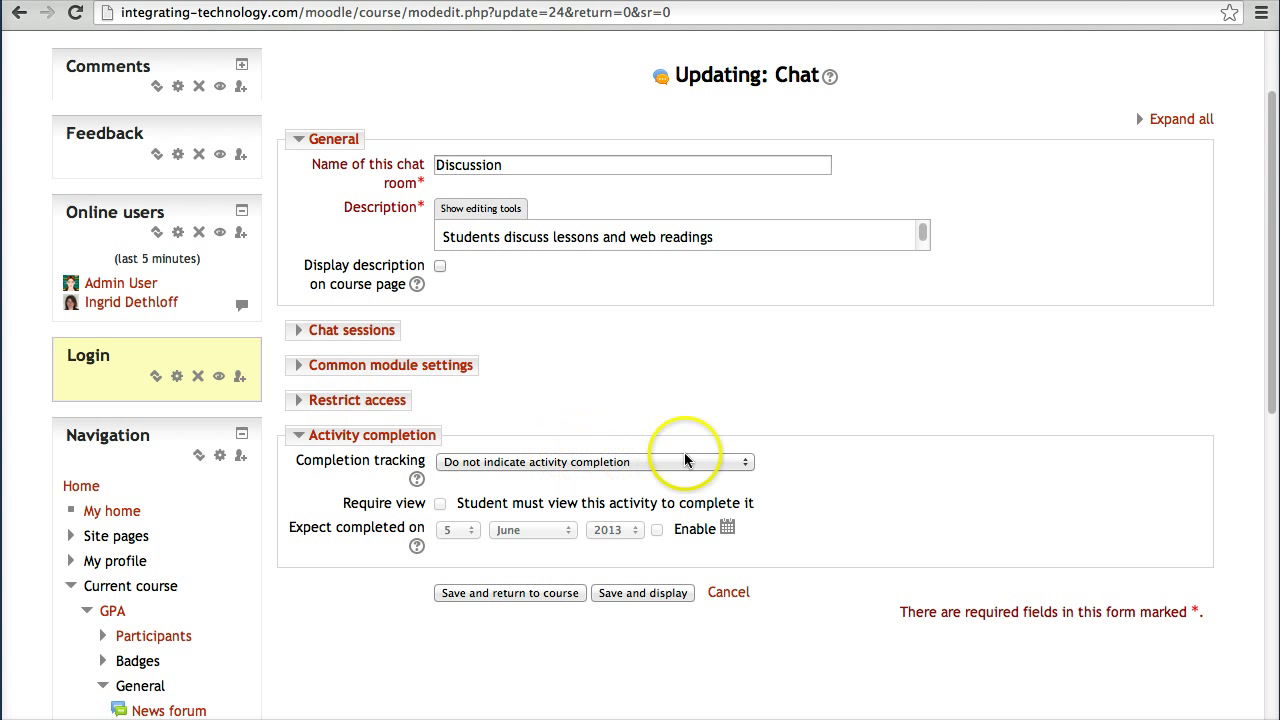
- Set the chat's completion tracking to "Show activity as complete when conditions are met", require students to view it, and save and display the chat
click(740, 461)
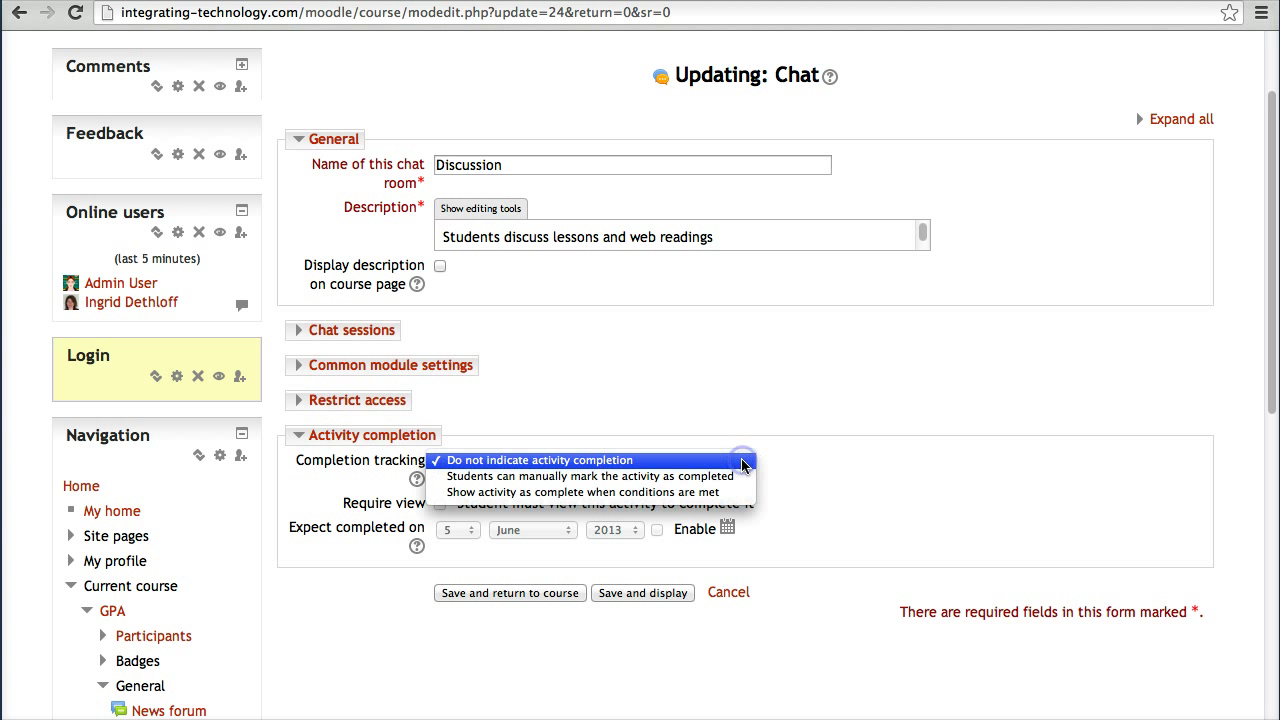
click(588, 495)
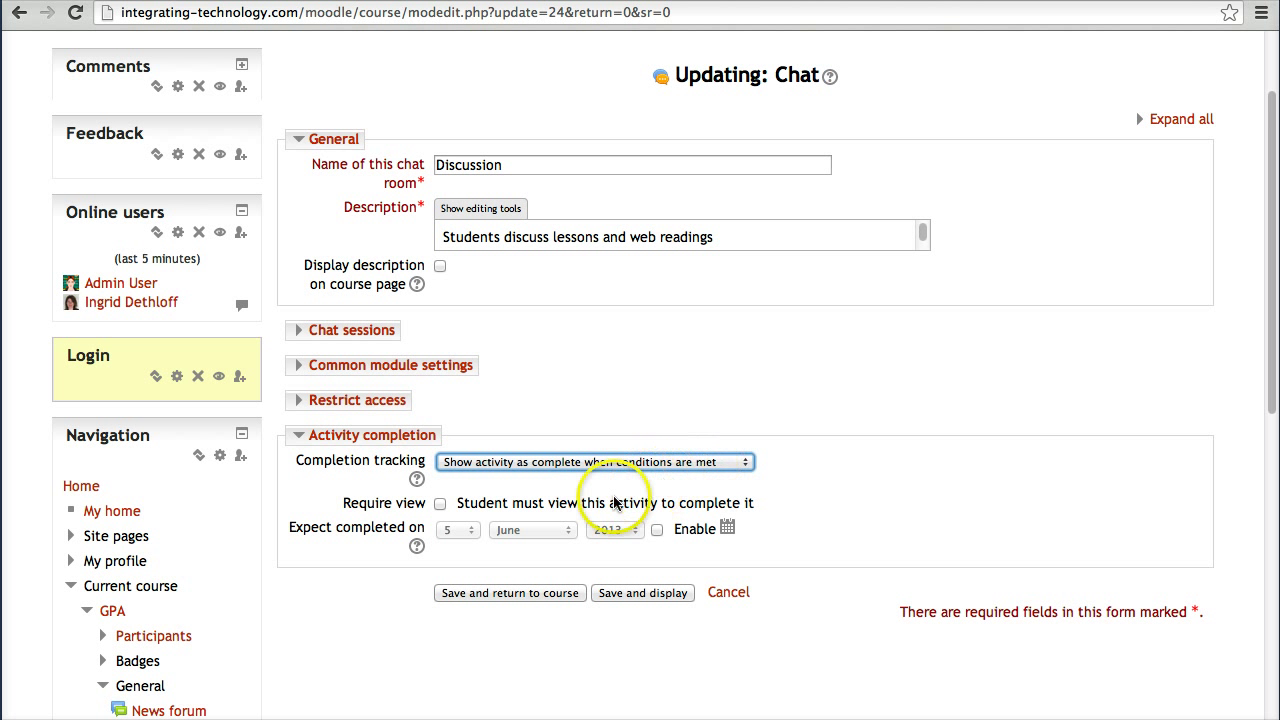
scroll(582, 511, down, 1)
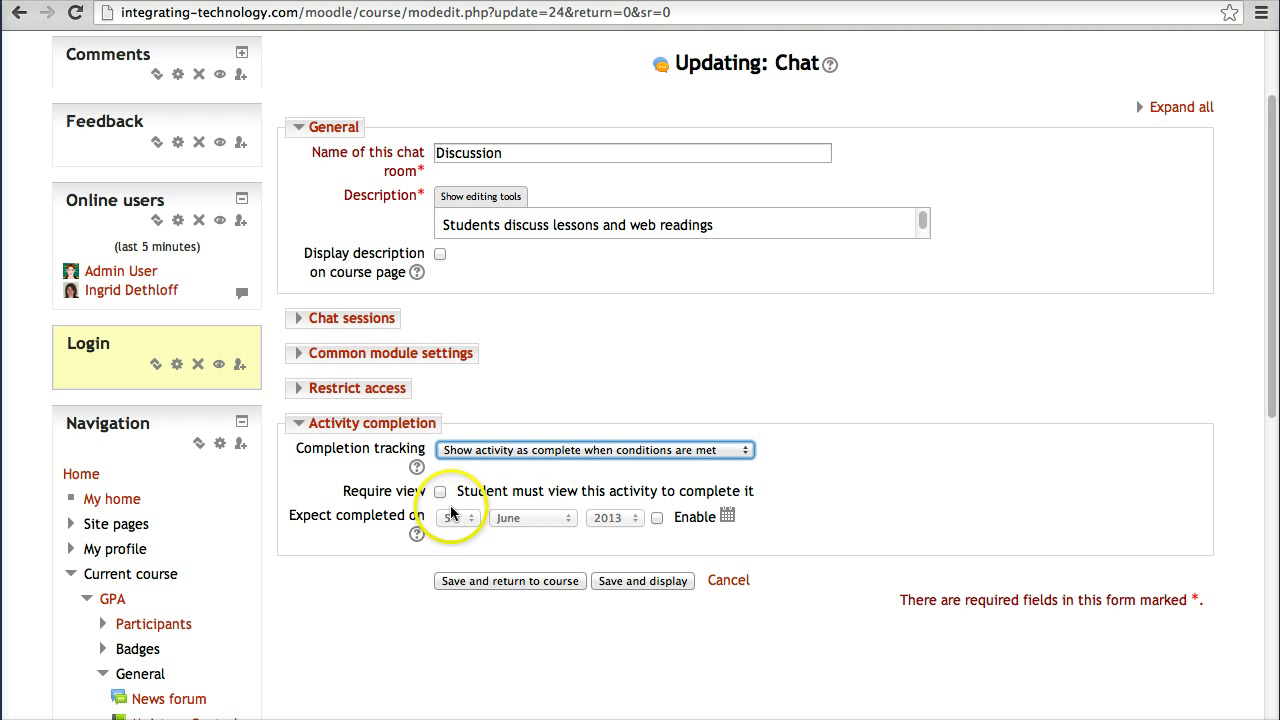
click(440, 492)
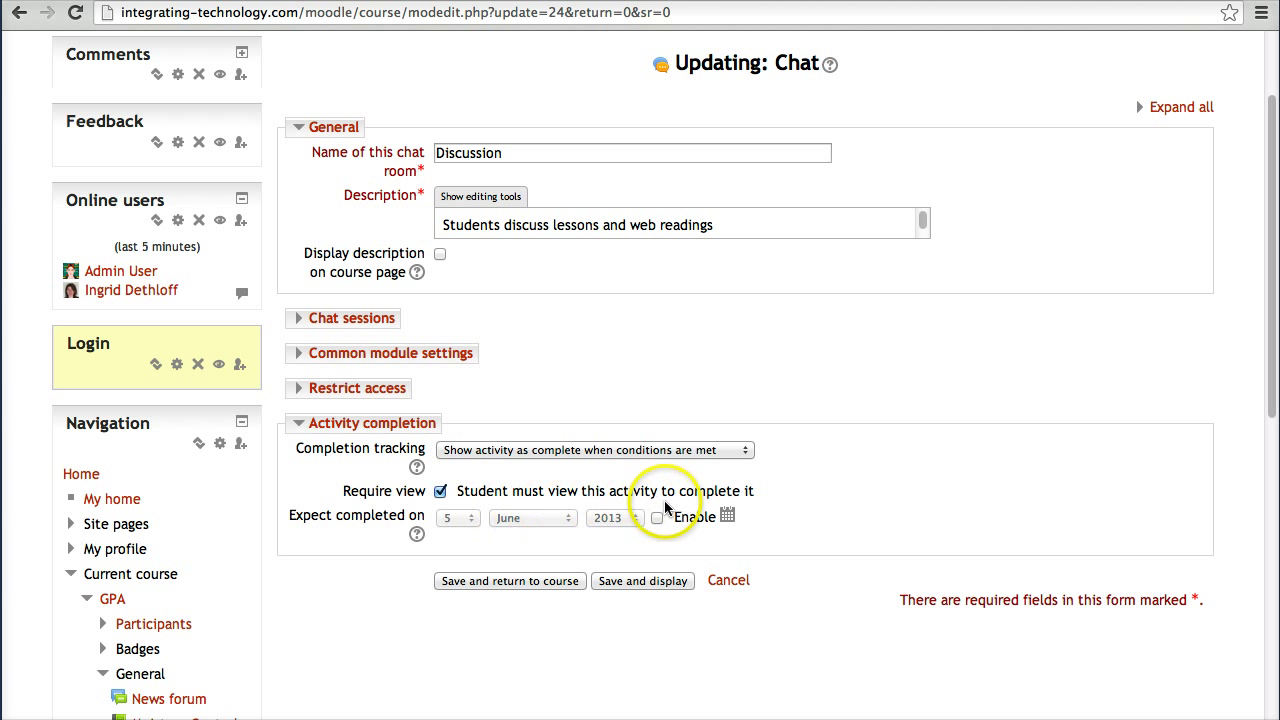
scroll(350, 480, down, 1)
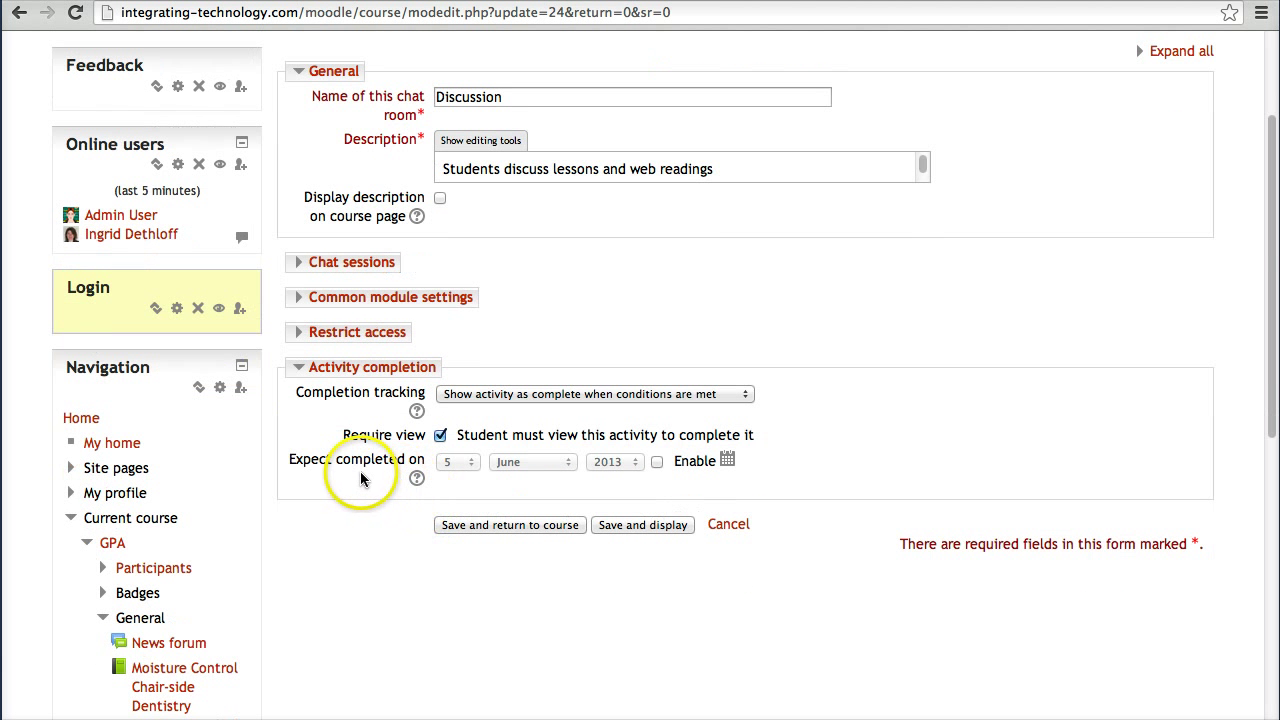
click(634, 526)
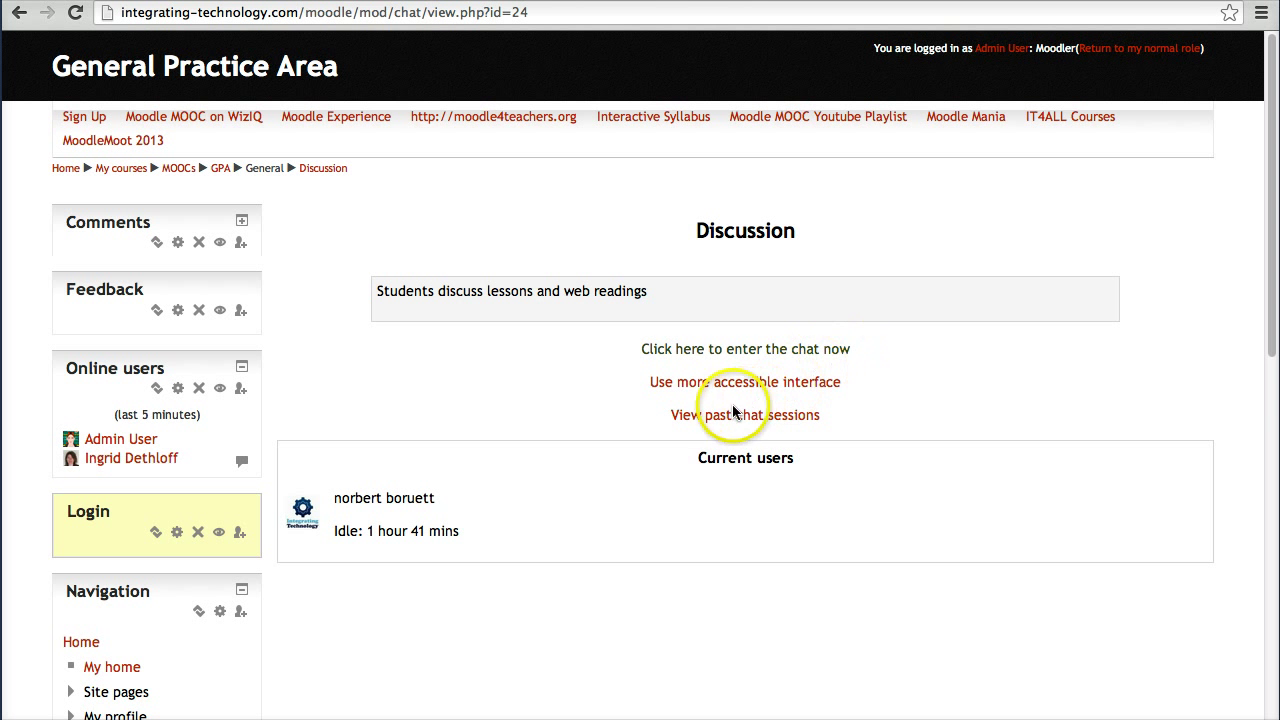
- Return from the Discussion chat page to the GPA course page
scroll(644, 473, down, 1)
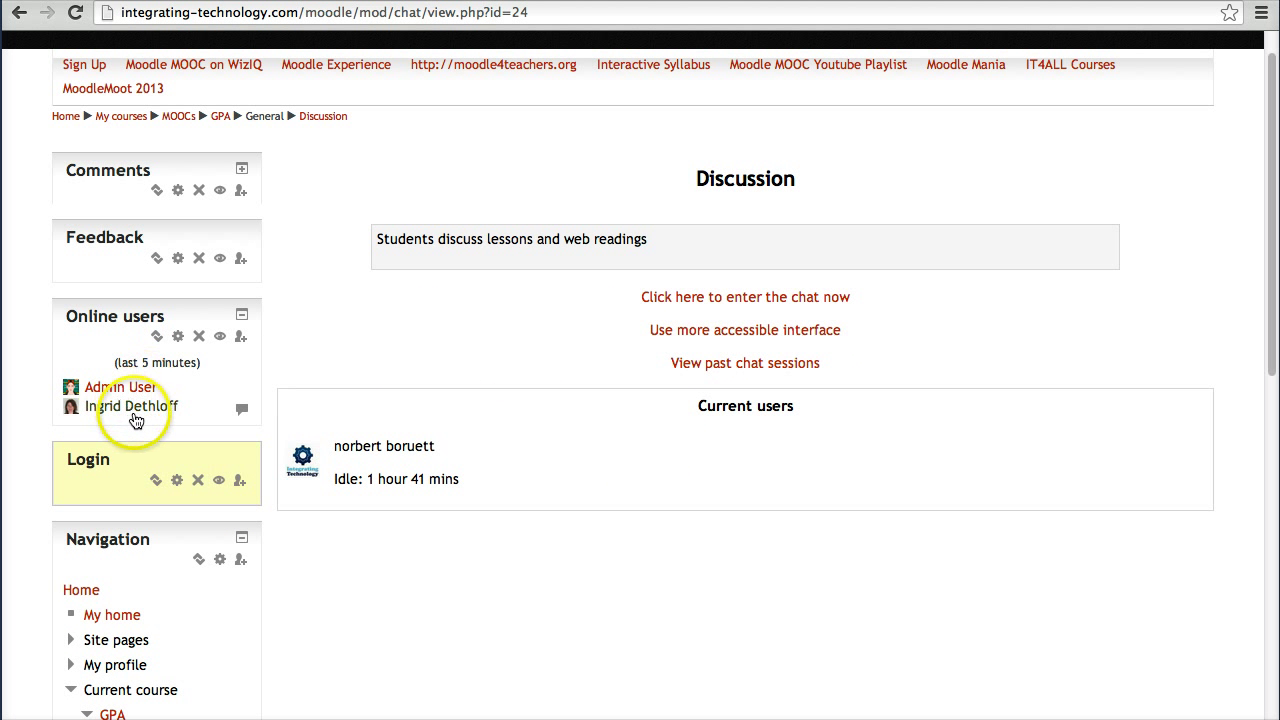
scroll(135, 420, down, 6)
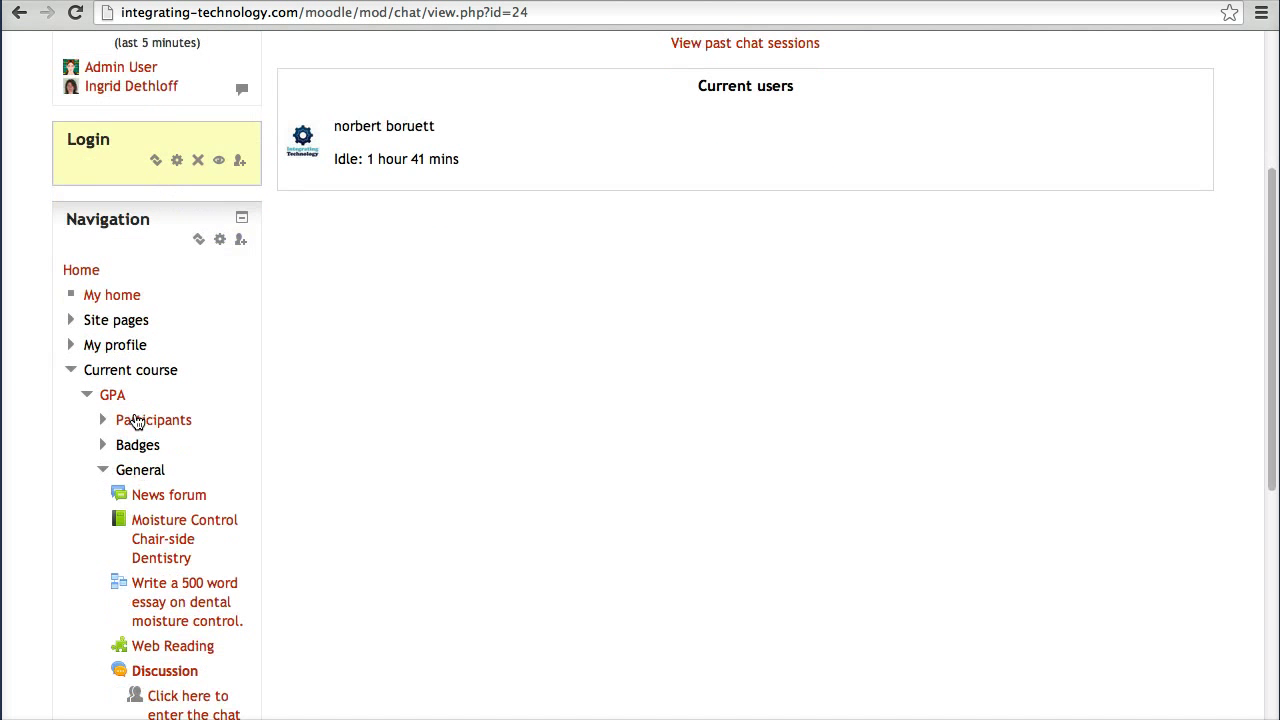
scroll(137, 420, down, 1)
scroll(138, 416, up, 7)
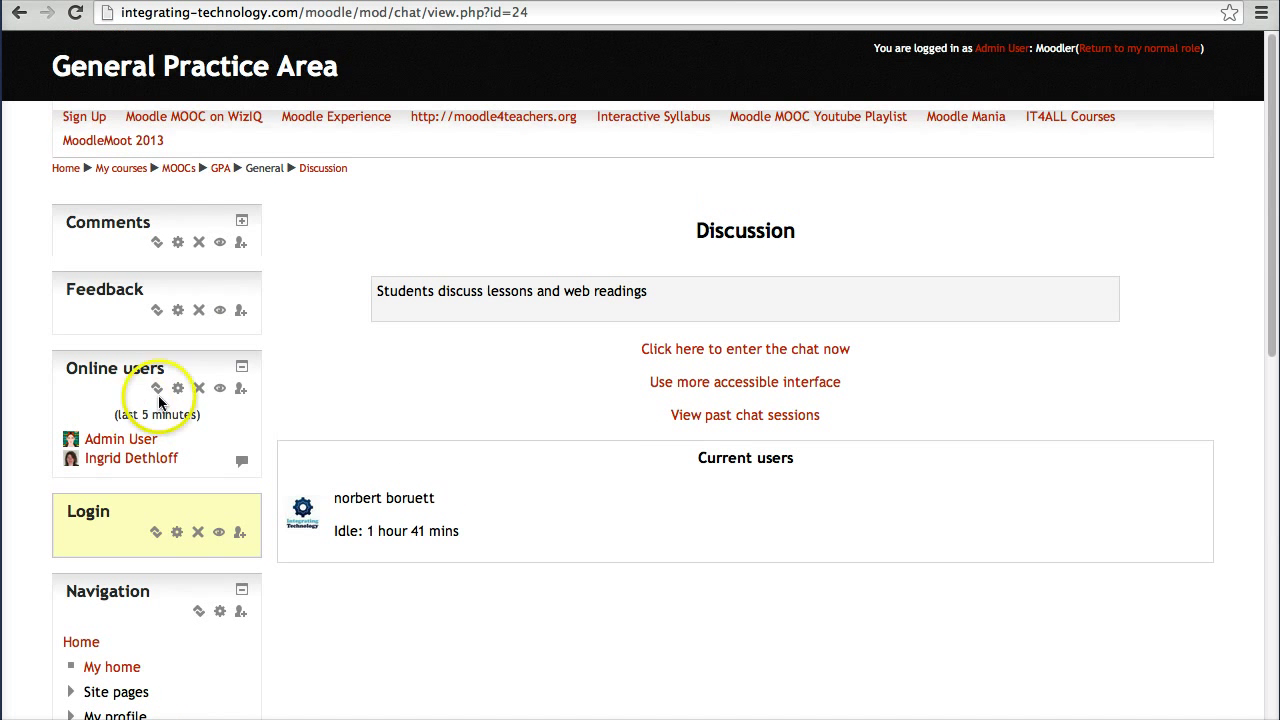
click(221, 169)
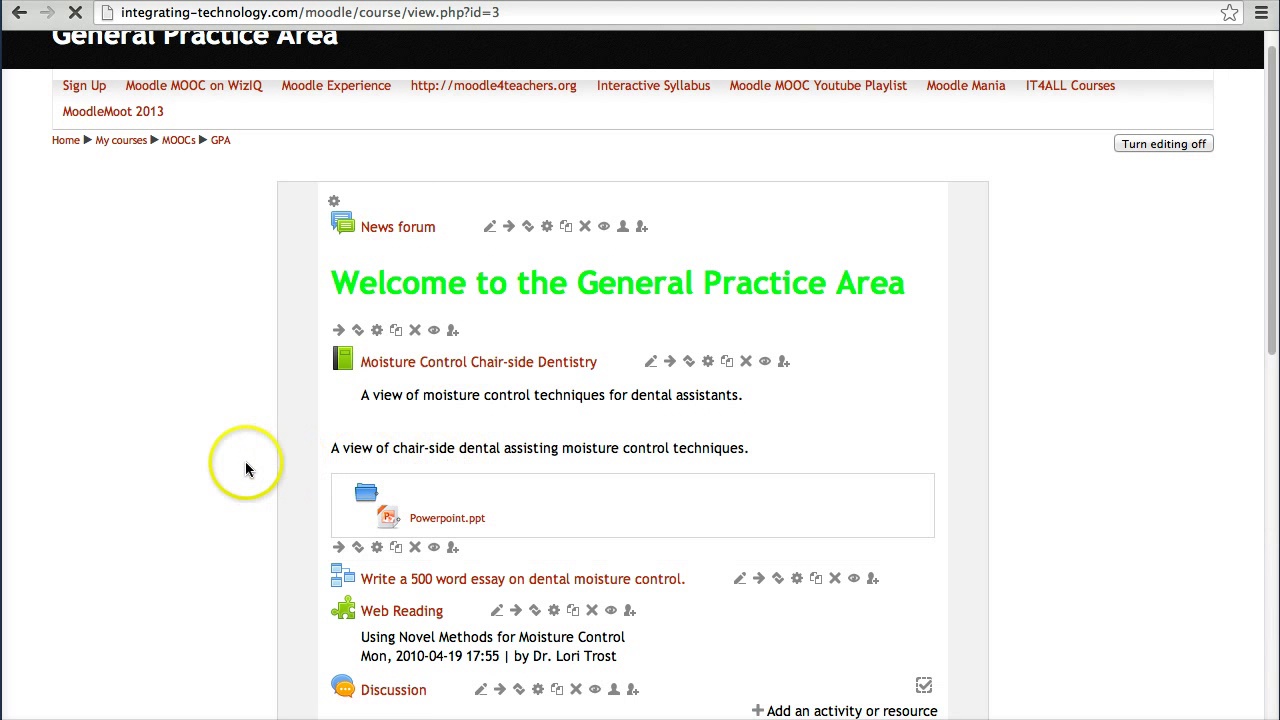
- Open the badge management page of the General Practice Area course
scroll(203, 480, down, 10)
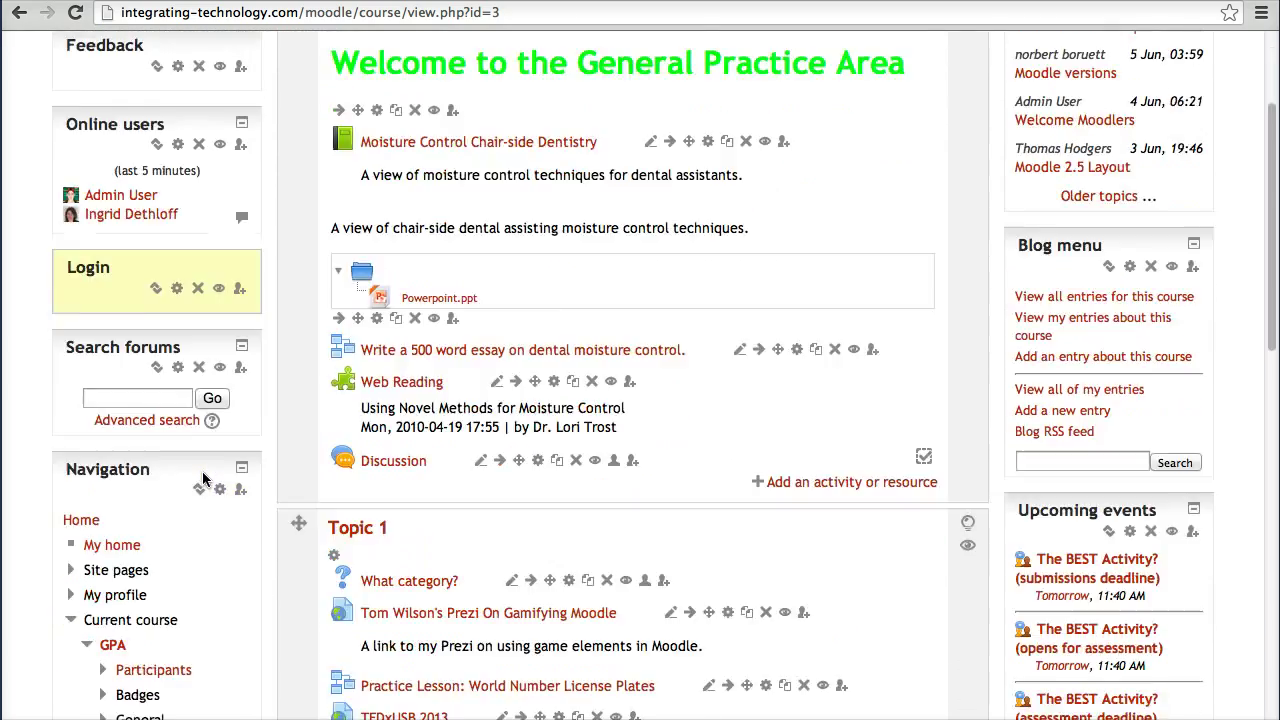
scroll(203, 480, down, 4)
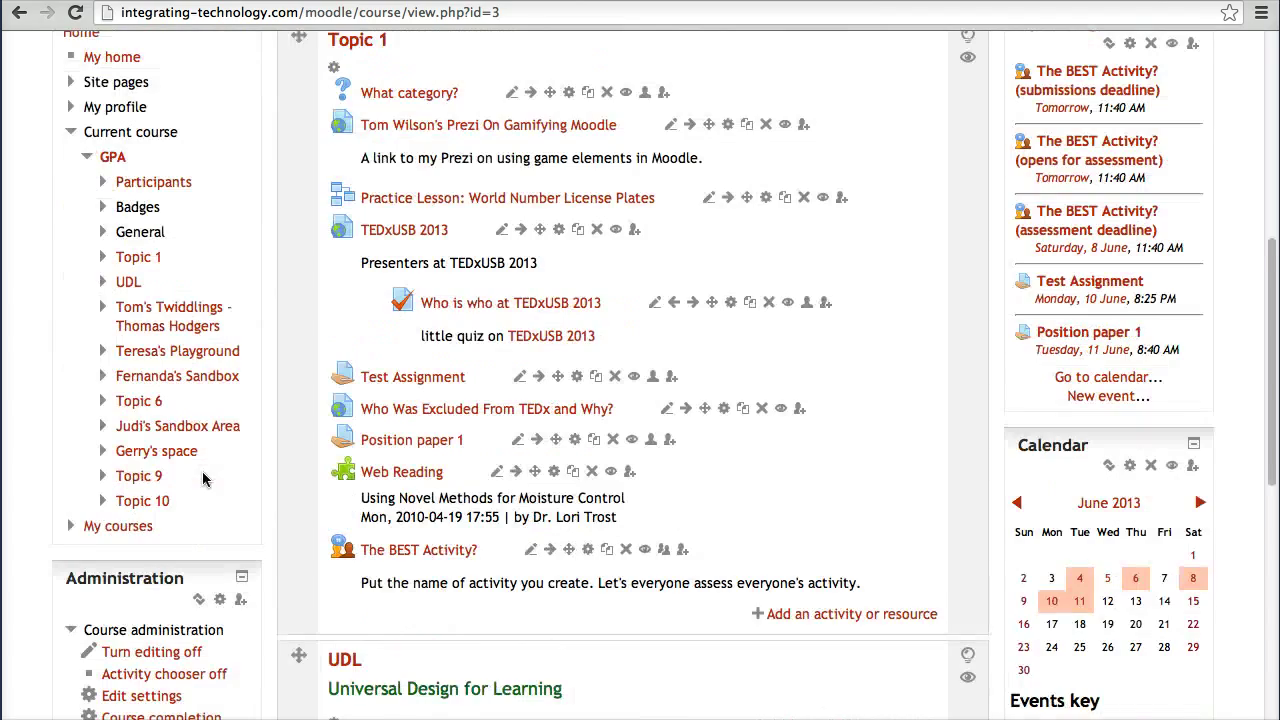
scroll(203, 480, down, 1)
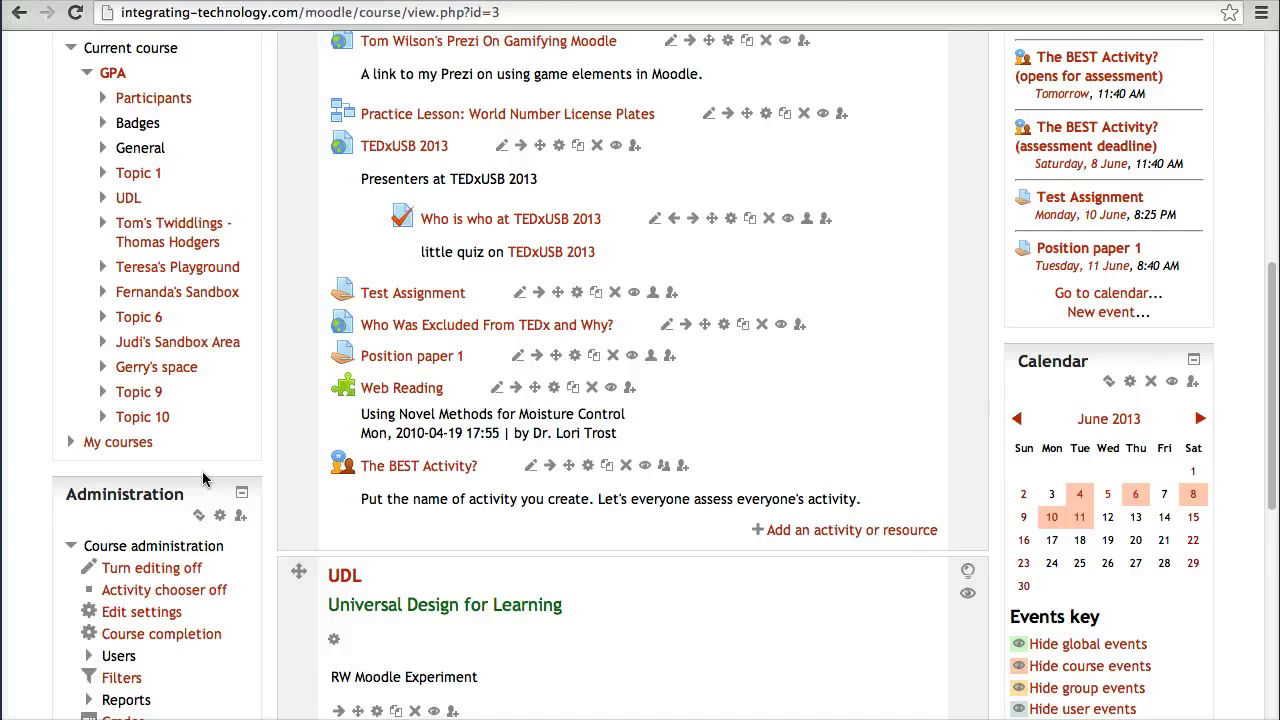
scroll(203, 480, down, 4)
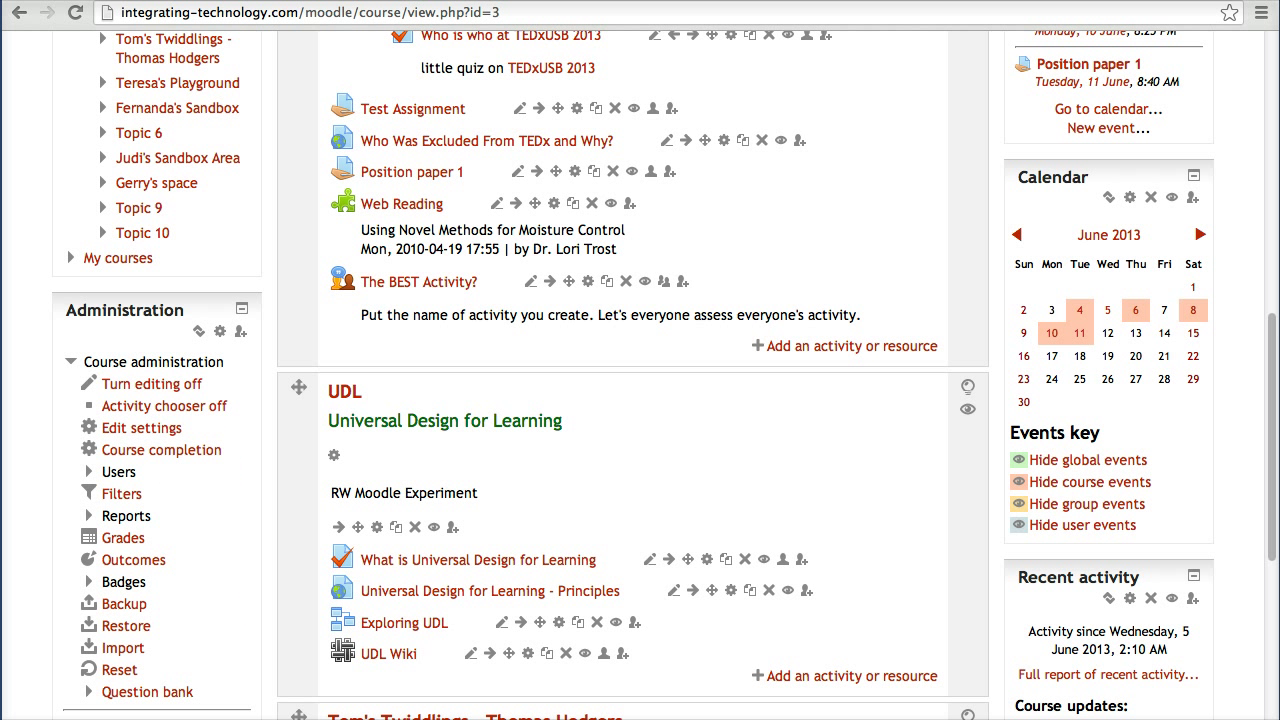
click(91, 582)
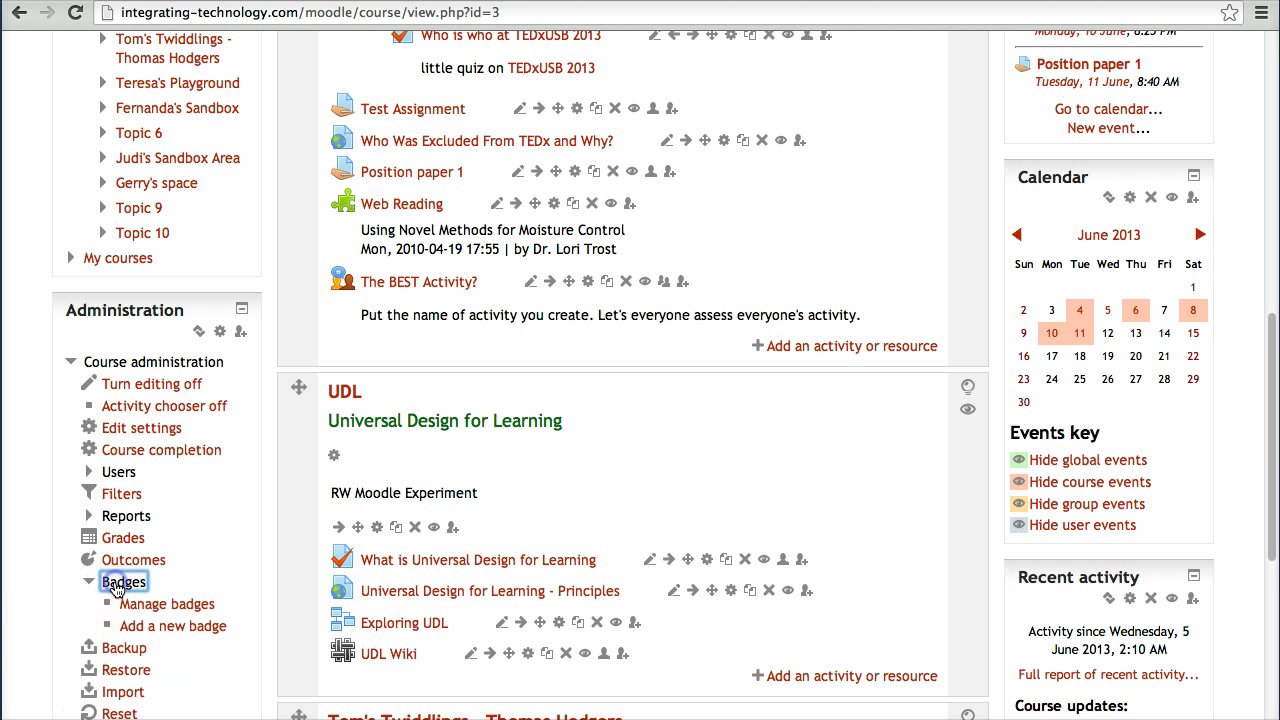
scroll(180, 610, down, 1)
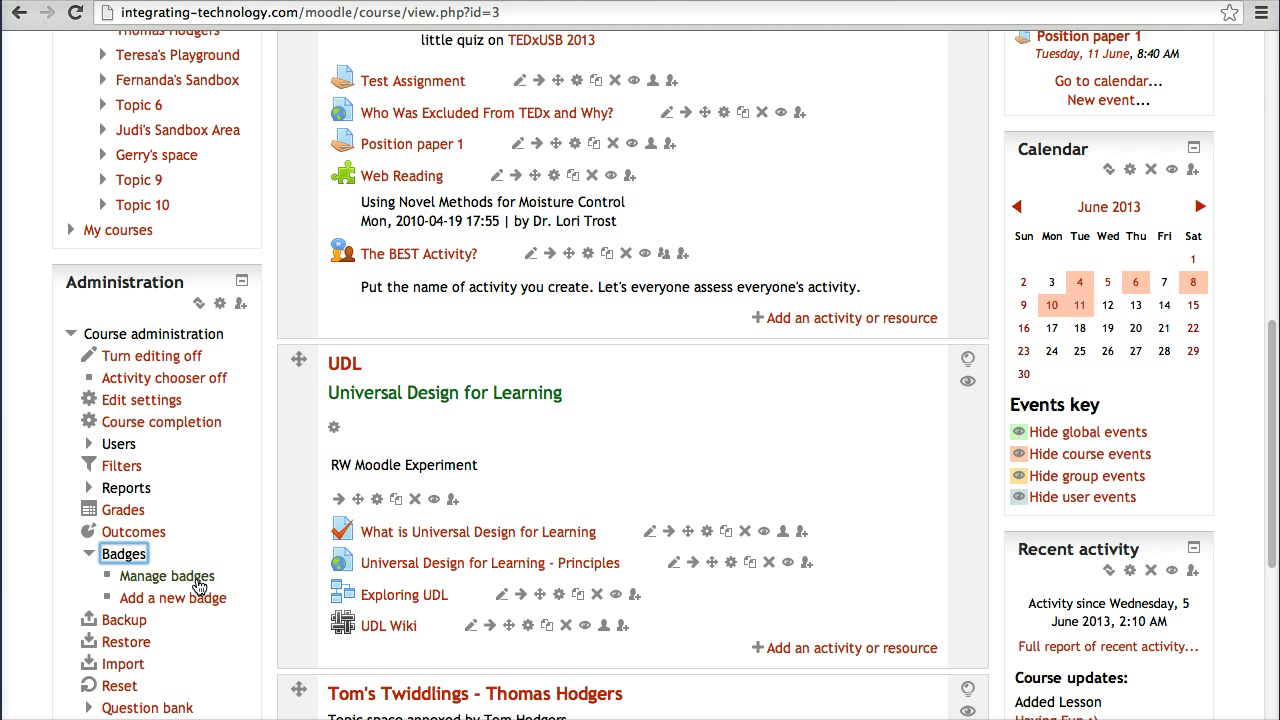
click(199, 580)
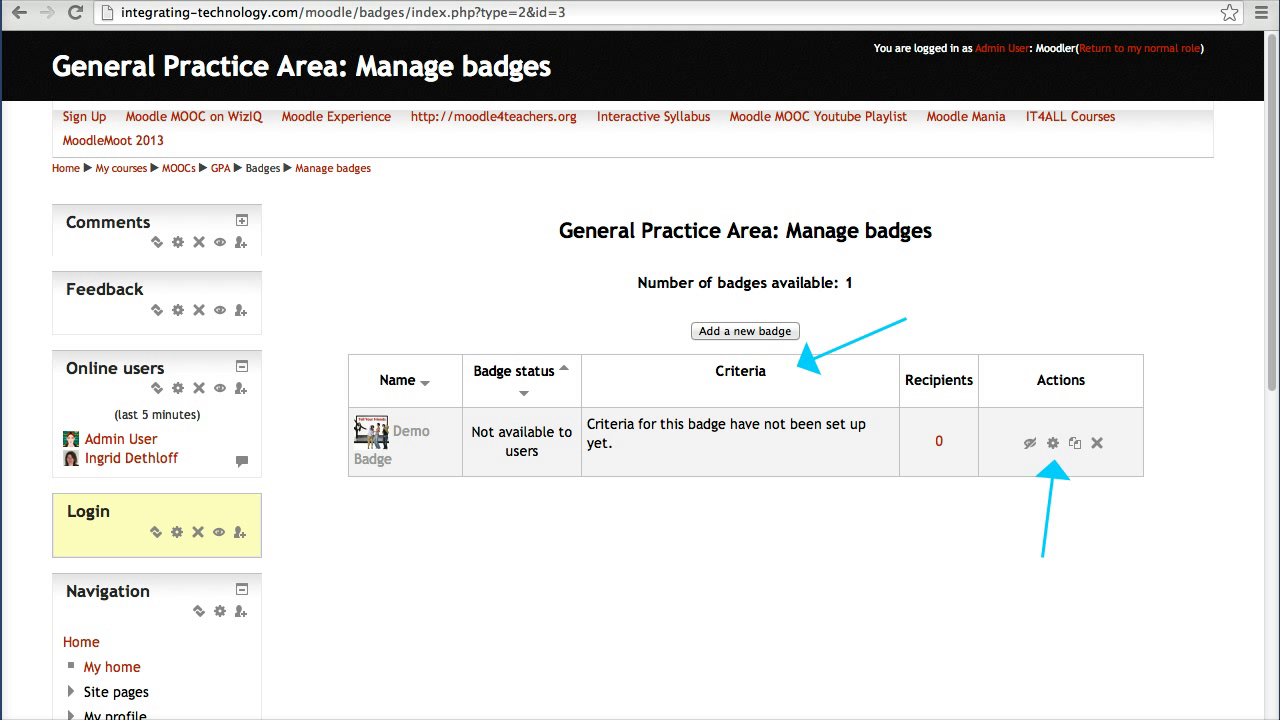
- Open the Demo Badge for editing and review its badge details and issuer details
click(1052, 443)
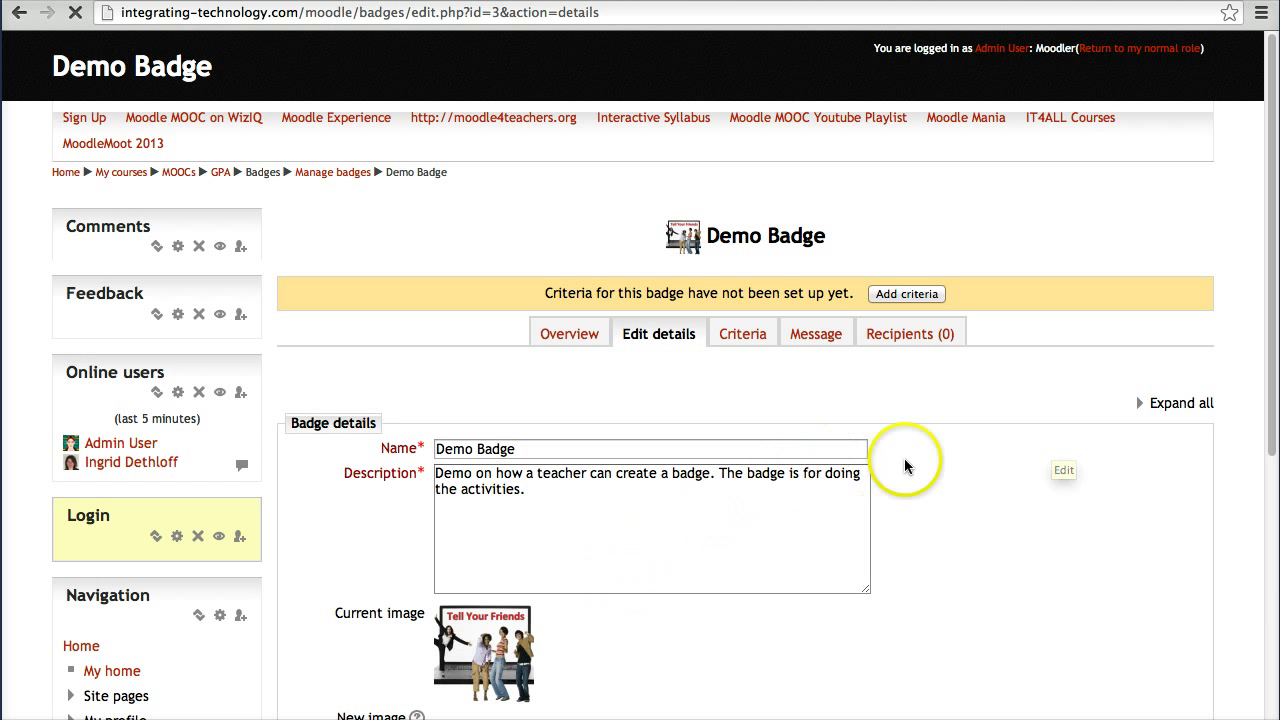
scroll(781, 369, down, 2)
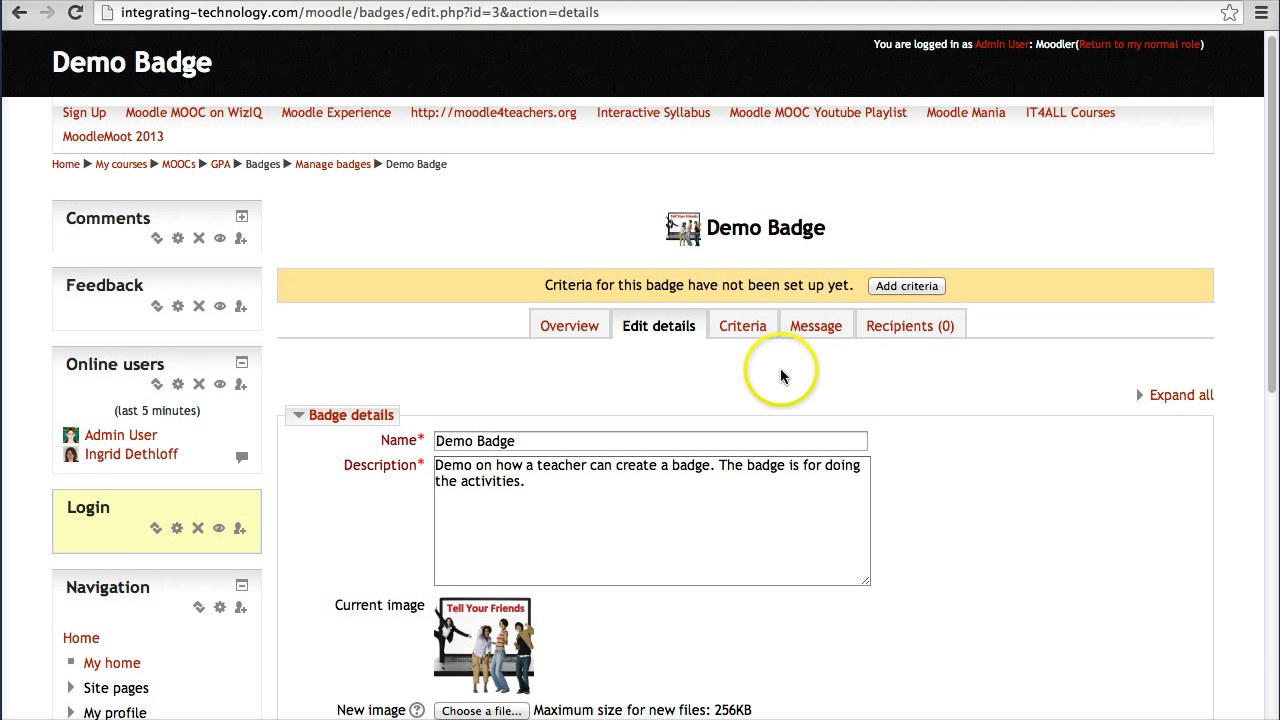
scroll(674, 414, down, 2)
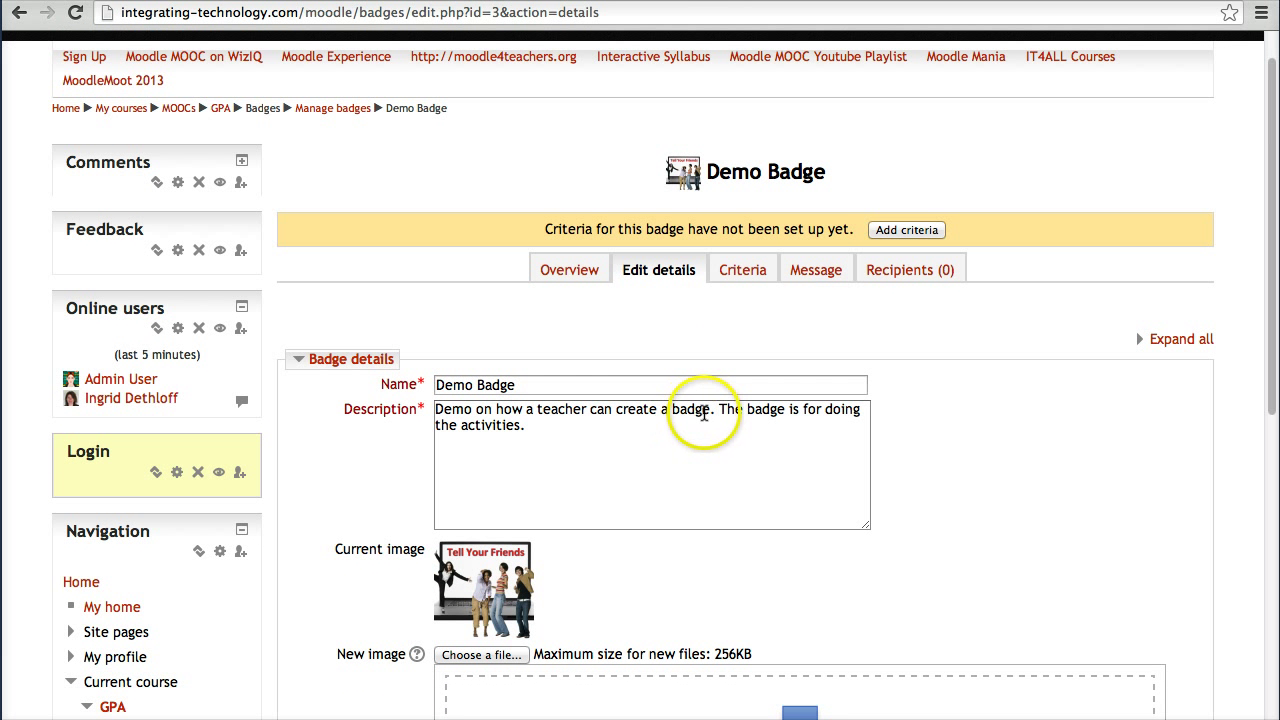
scroll(722, 425, down, 5)
scroll(722, 425, down, 1)
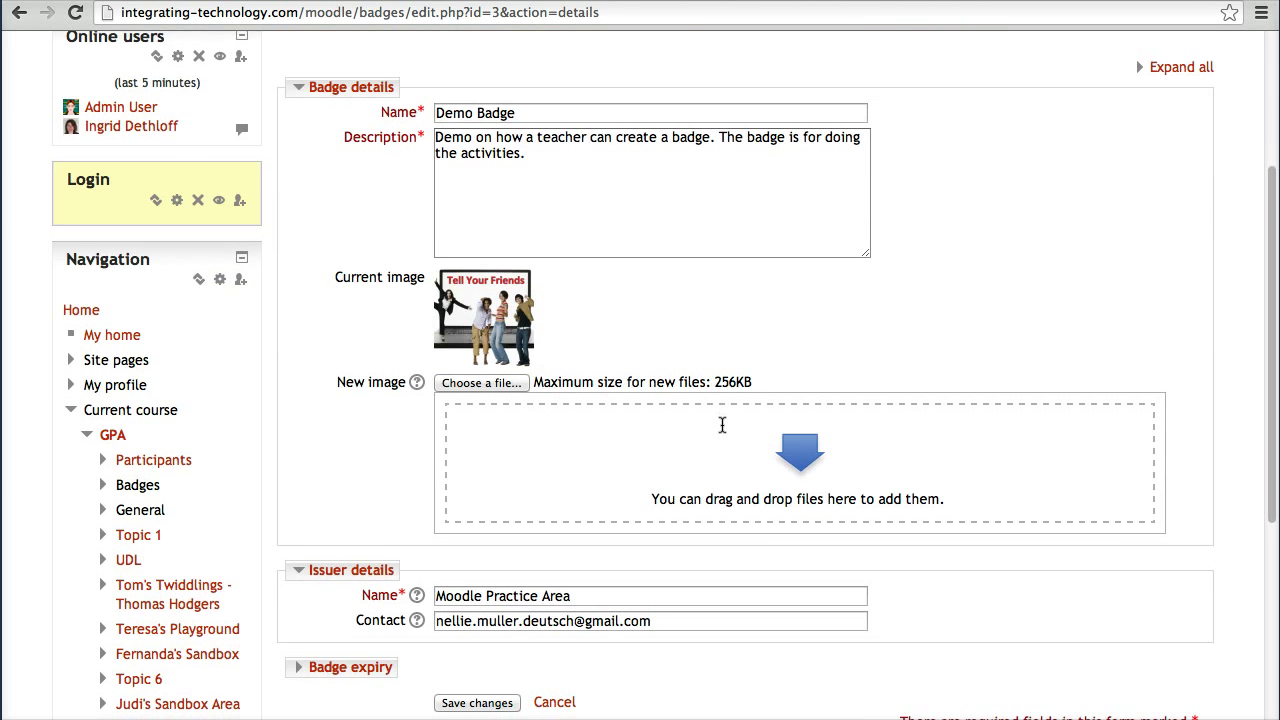
scroll(470, 420, up, 6)
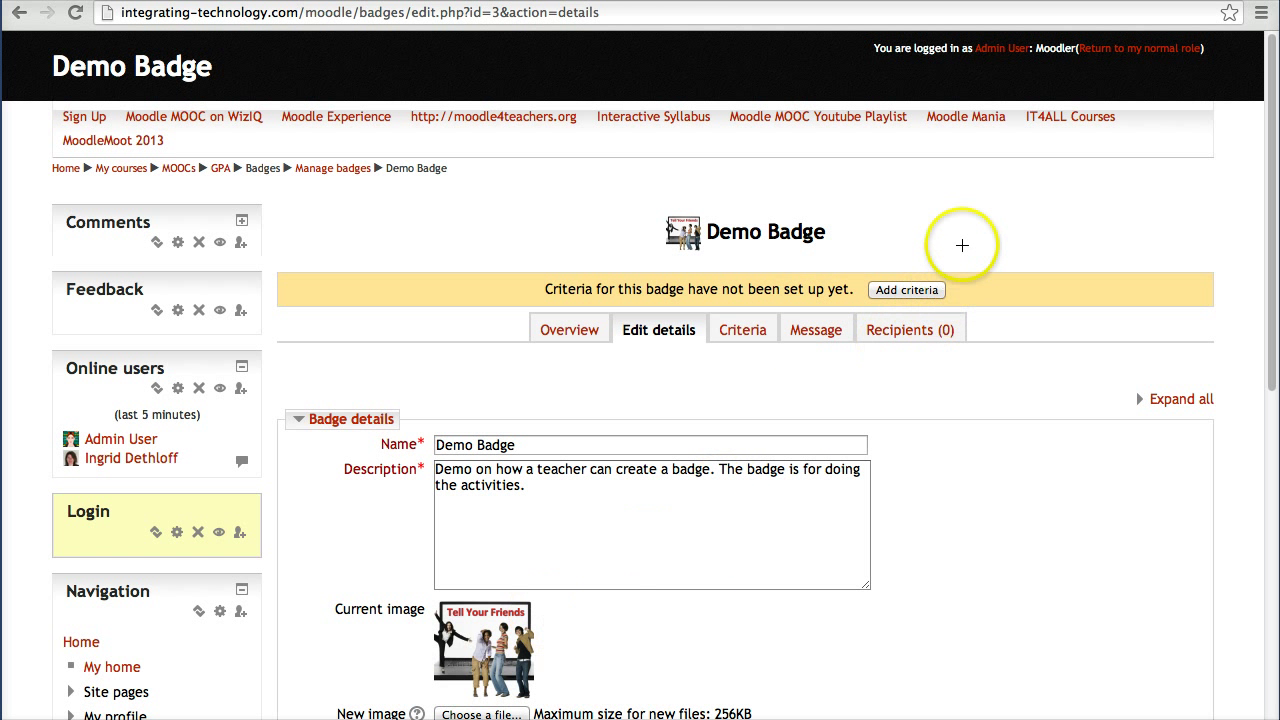
drag(968, 206, 926, 257)
drag(749, 420, 745, 350)
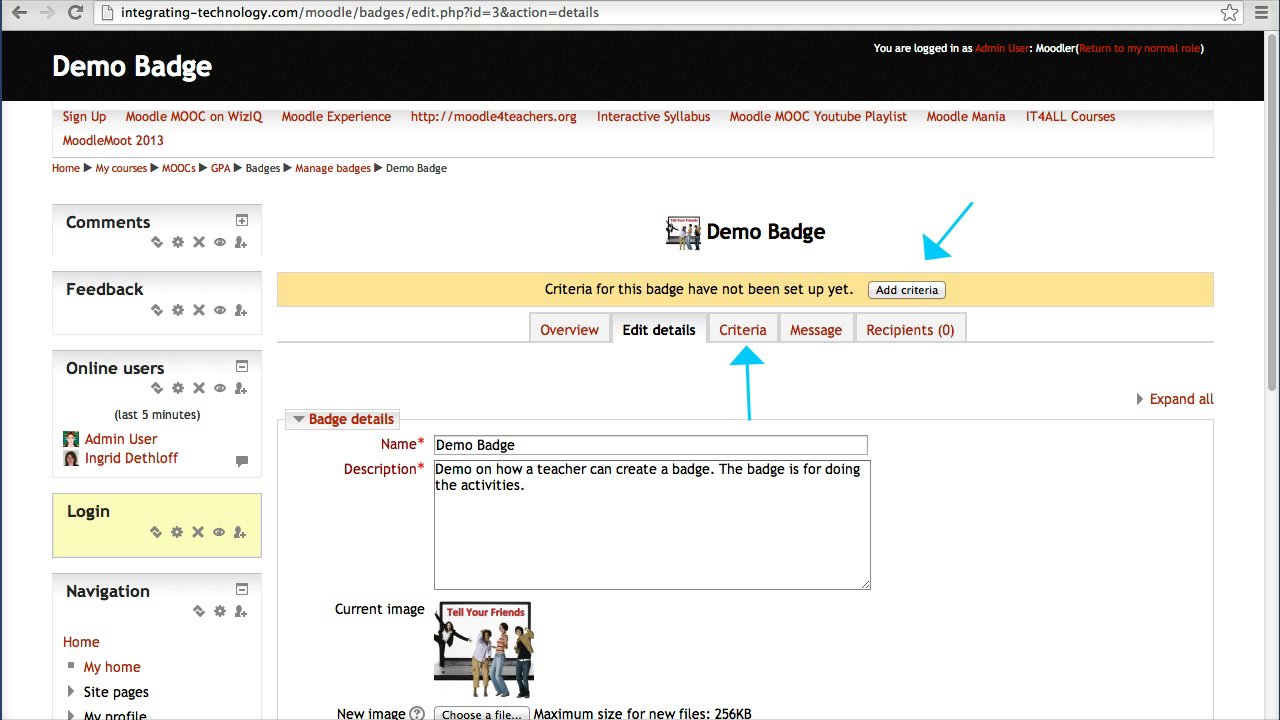
- Start adding criteria to the Demo Badge and choose Activity completion as the criteria type
click(926, 290)
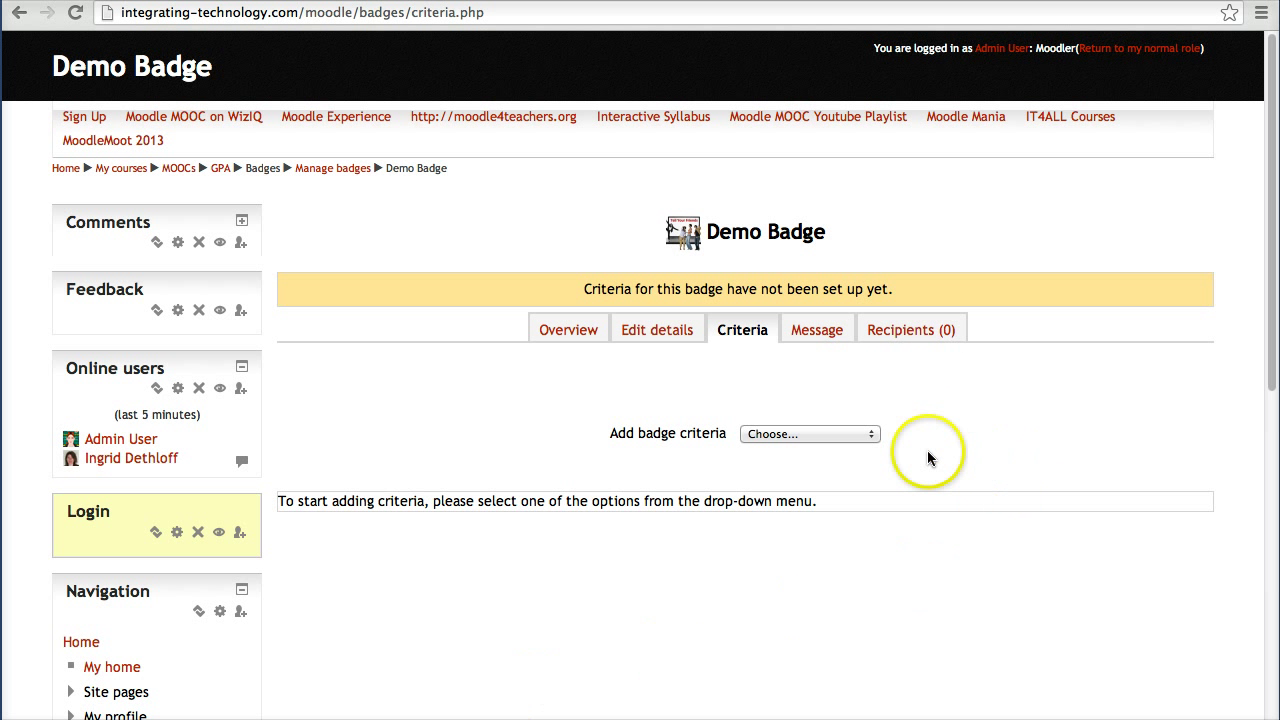
click(868, 440)
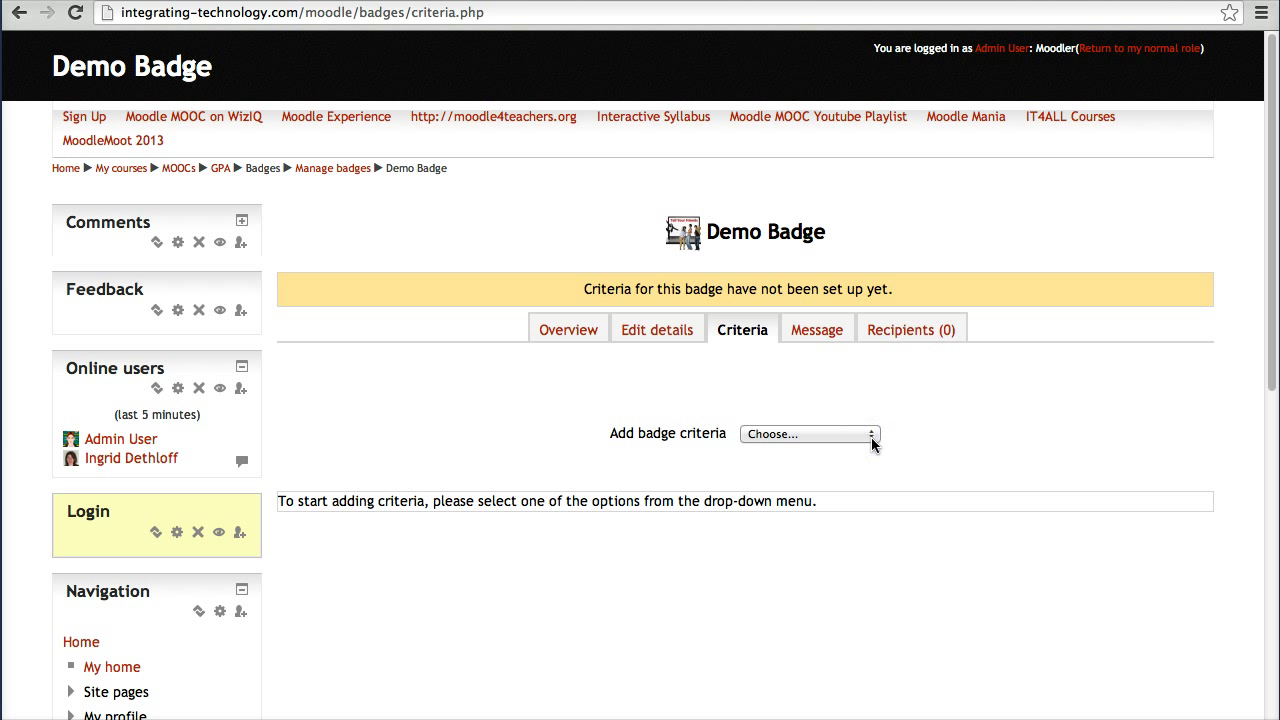
click(868, 438)
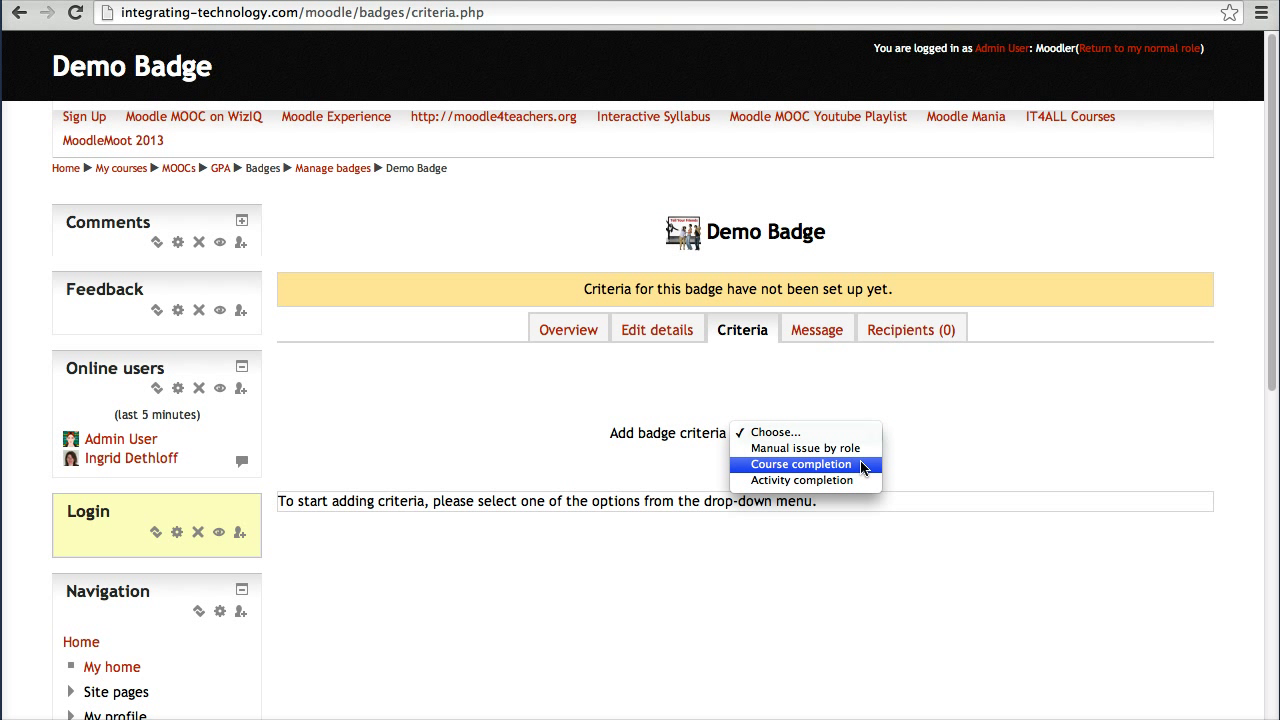
click(832, 480)
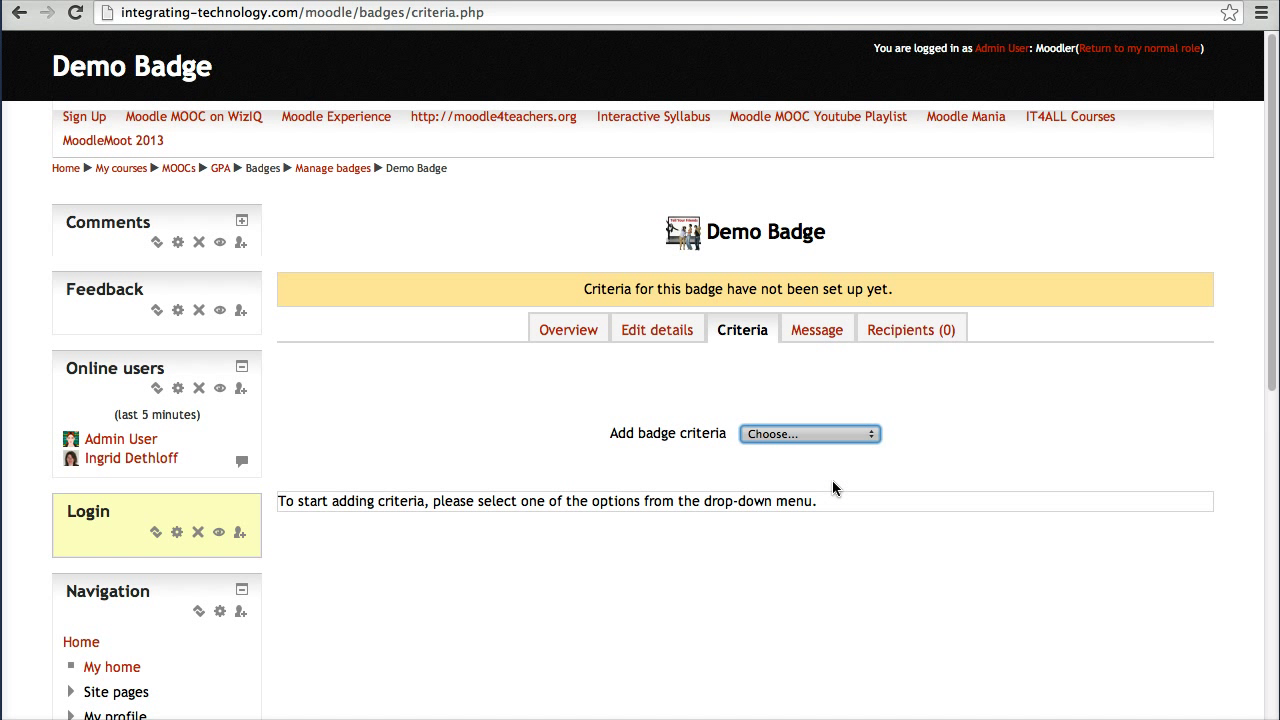
click(850, 434)
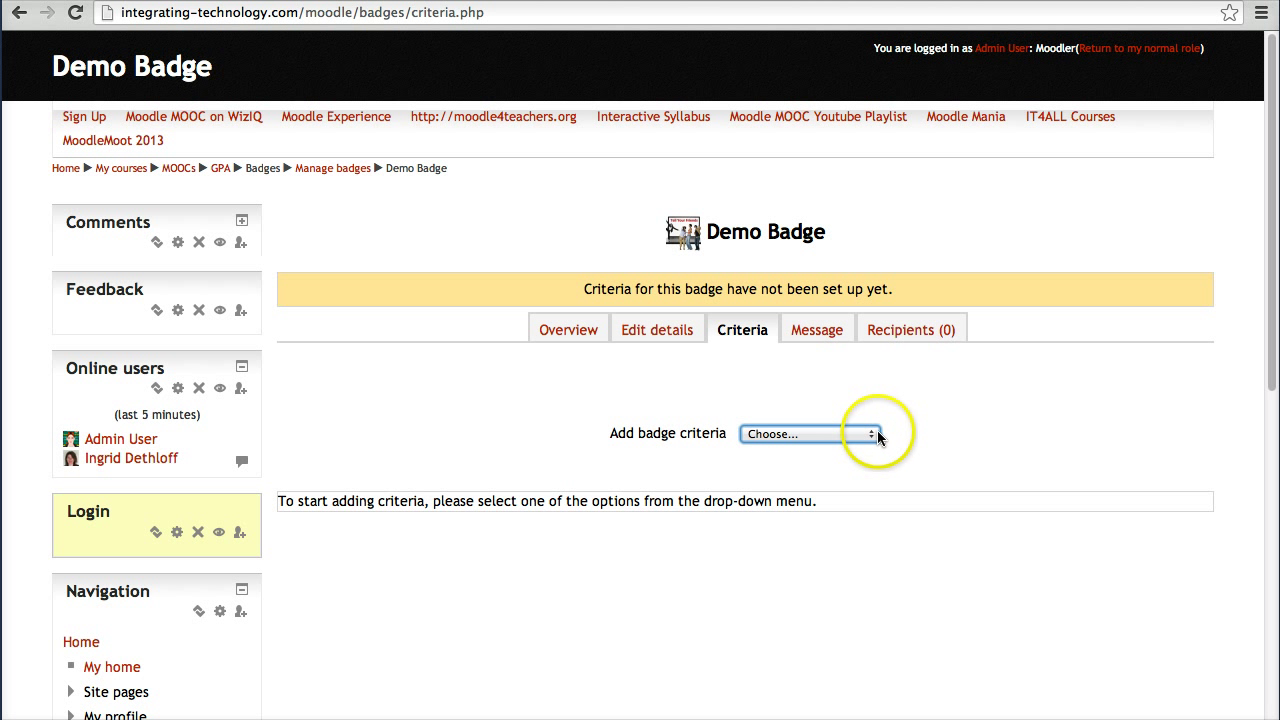
click(872, 438)
click(815, 480)
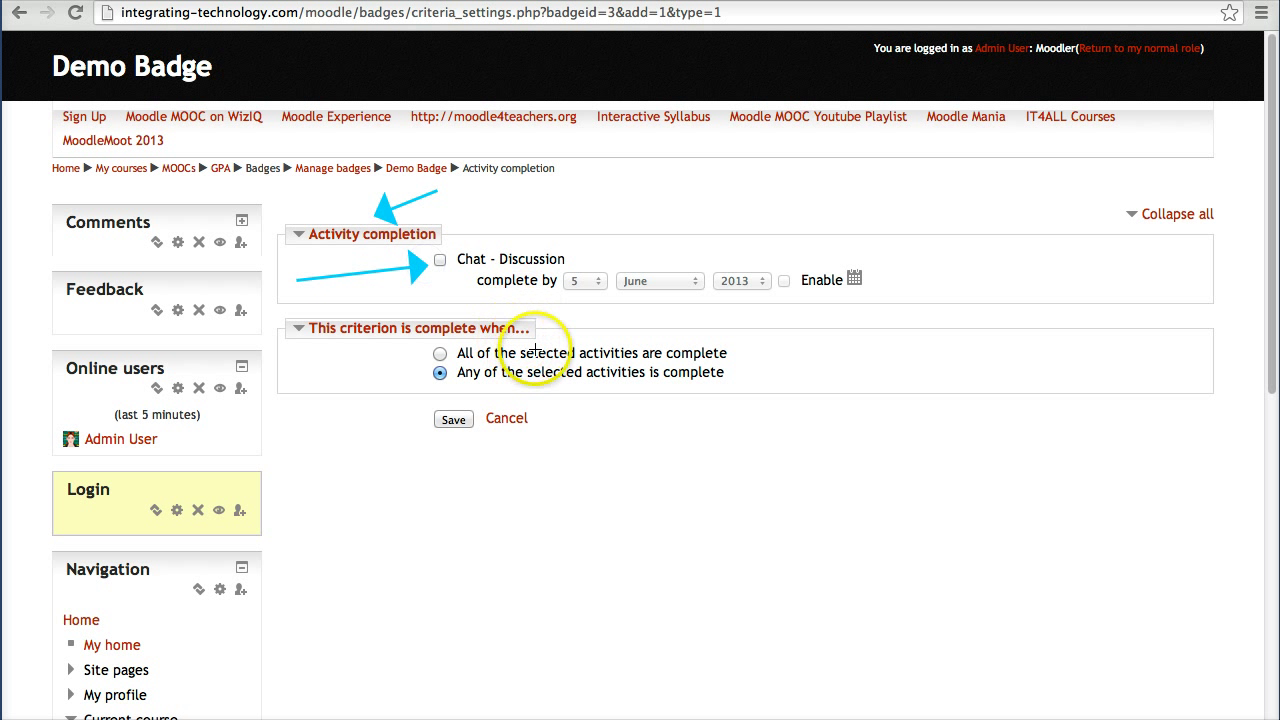
- Select Chat - Discussion as the required activity, set the criterion to need all selected activities complete, and save it
click(453, 419)
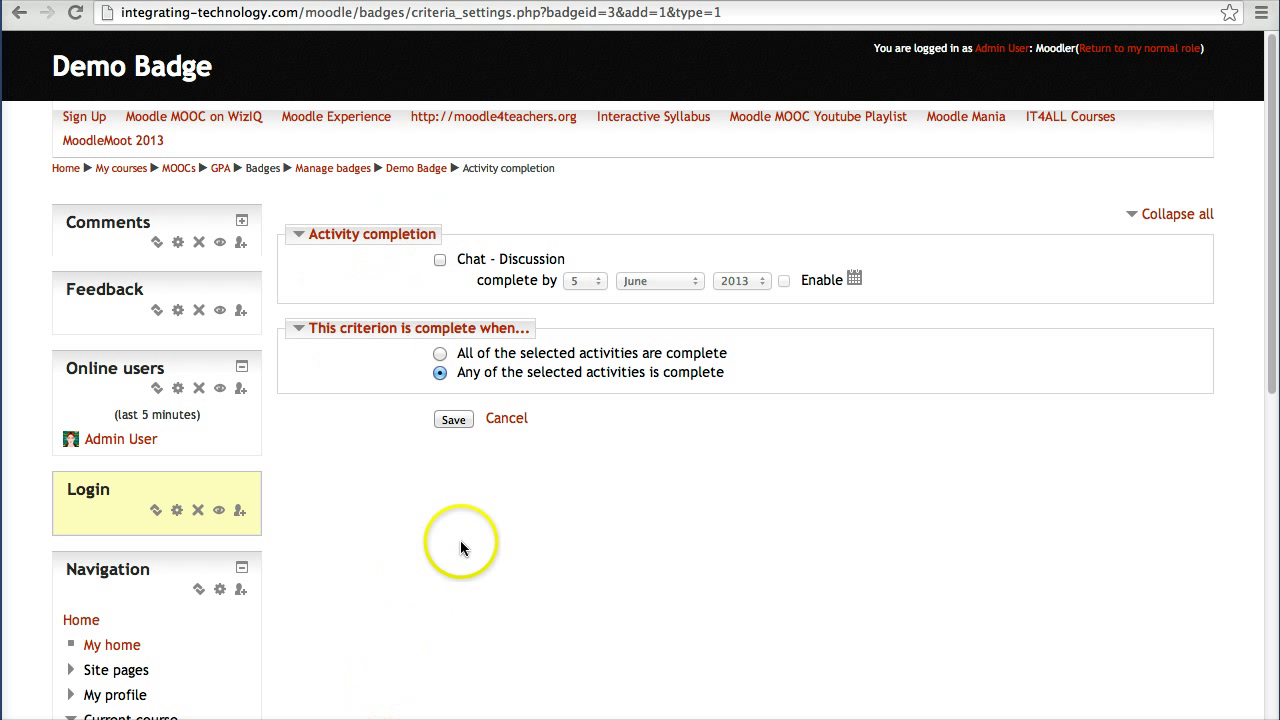
click(440, 260)
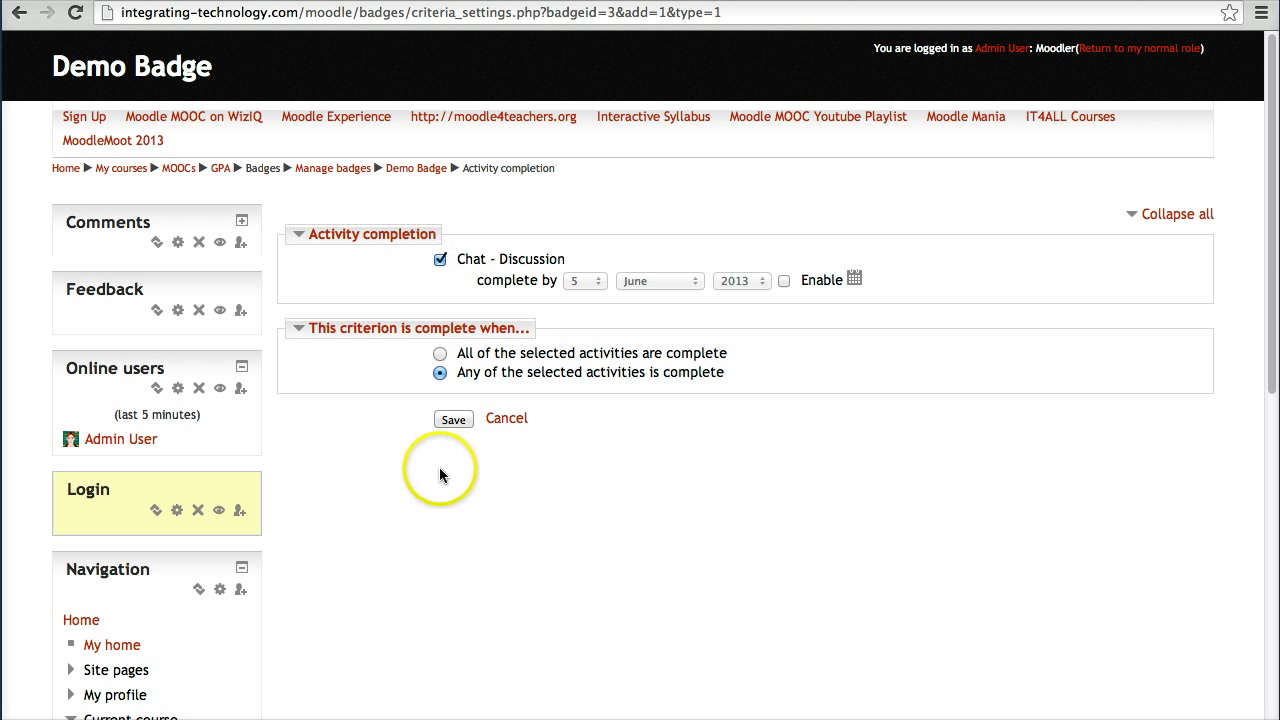
click(440, 354)
click(452, 422)
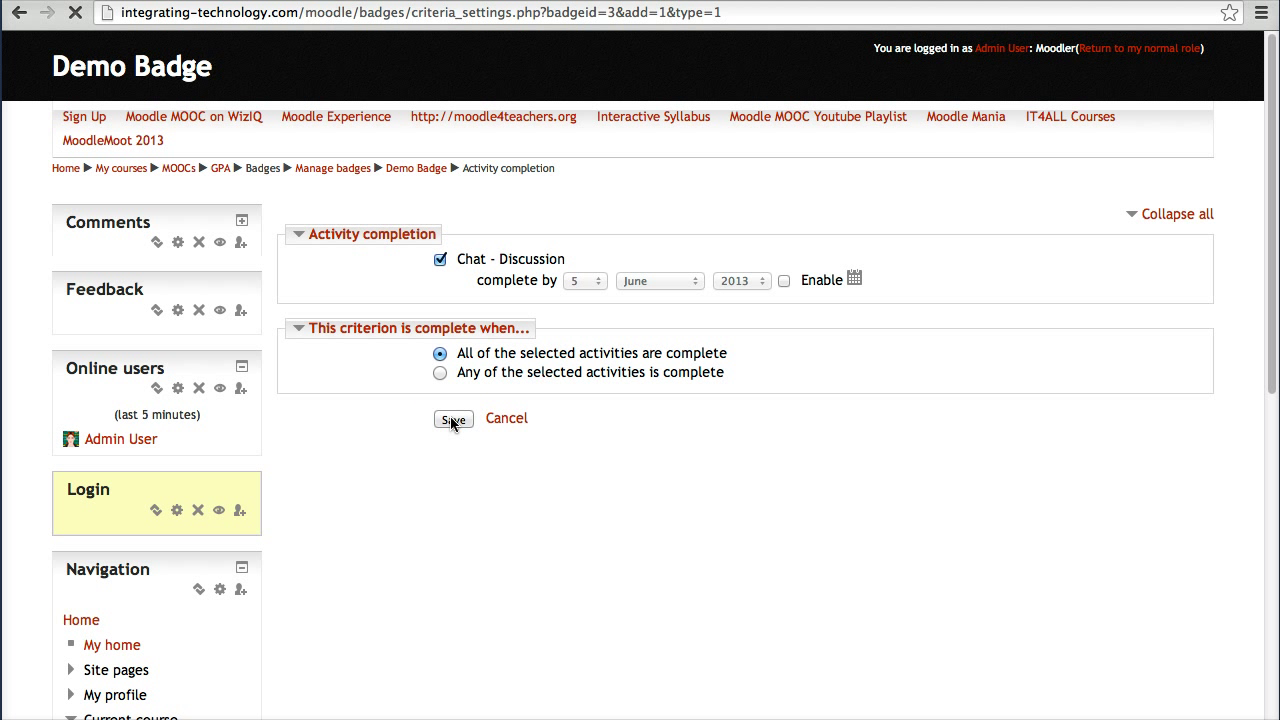
- Enable access to the Demo Badge for users and confirm the check for users who already meet its criteria
scroll(380, 497, down, 2)
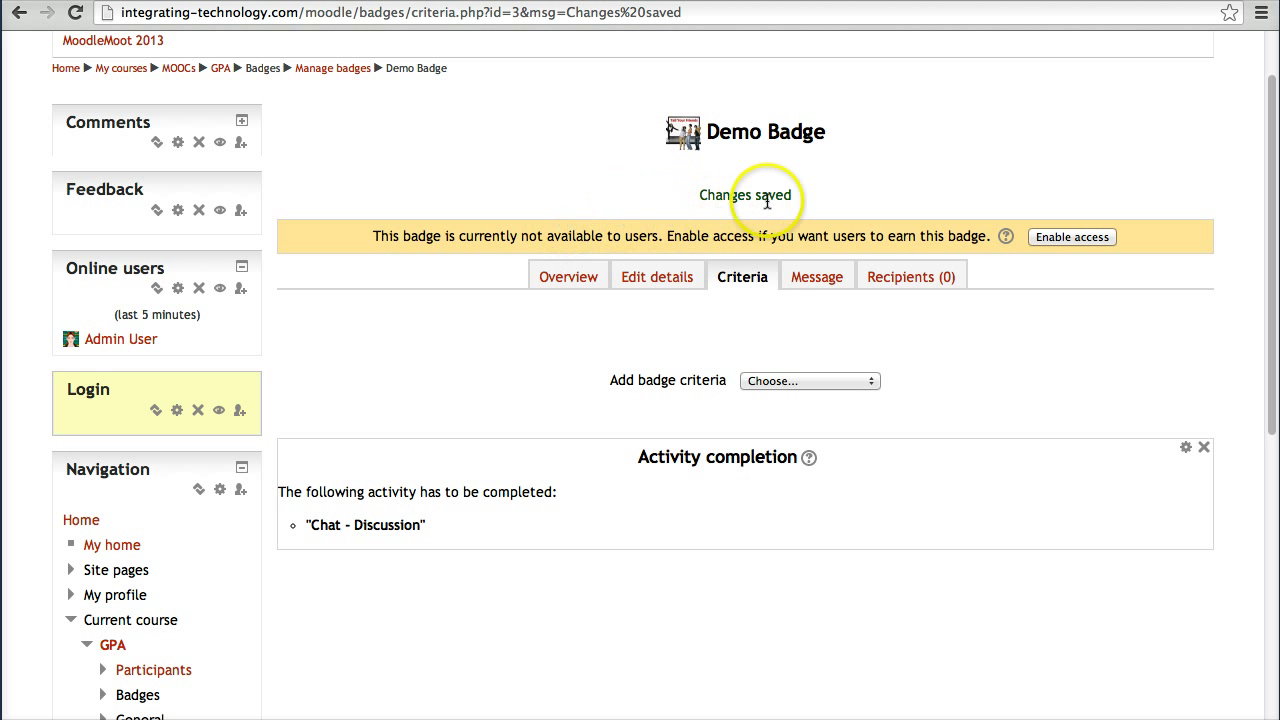
scroll(526, 176, up, 1)
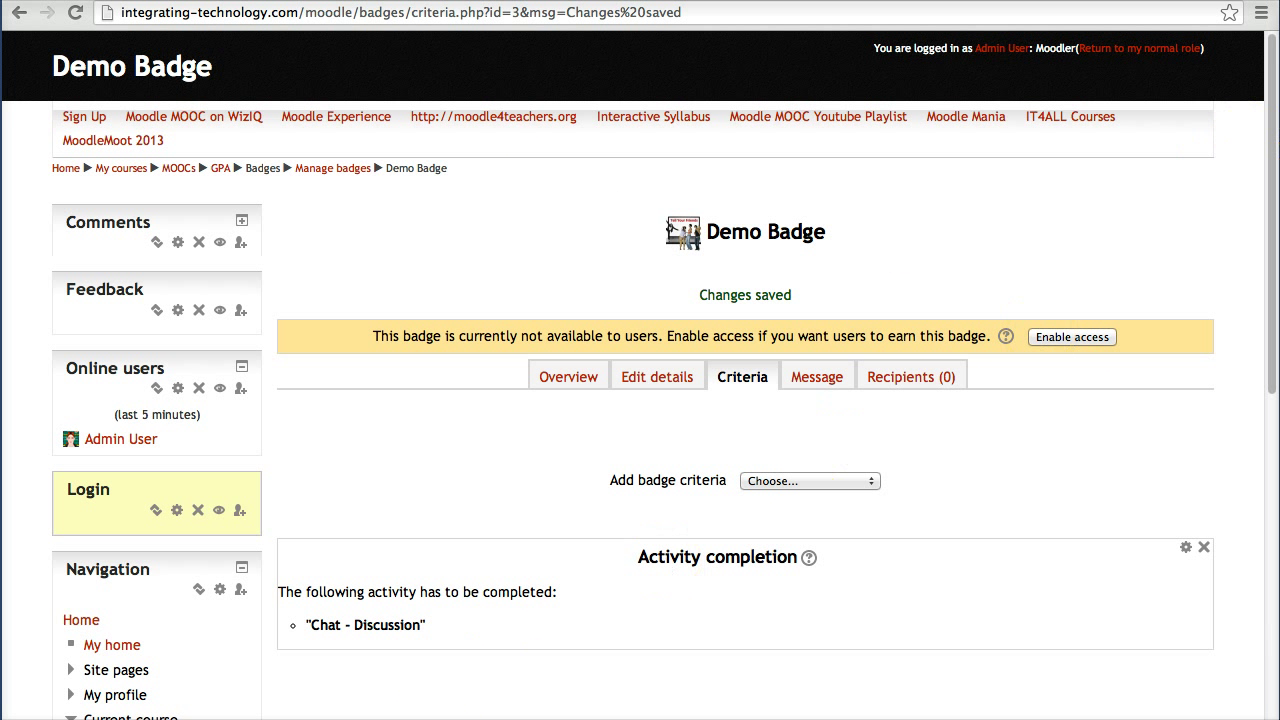
drag(1152, 168, 1060, 306)
click(1070, 339)
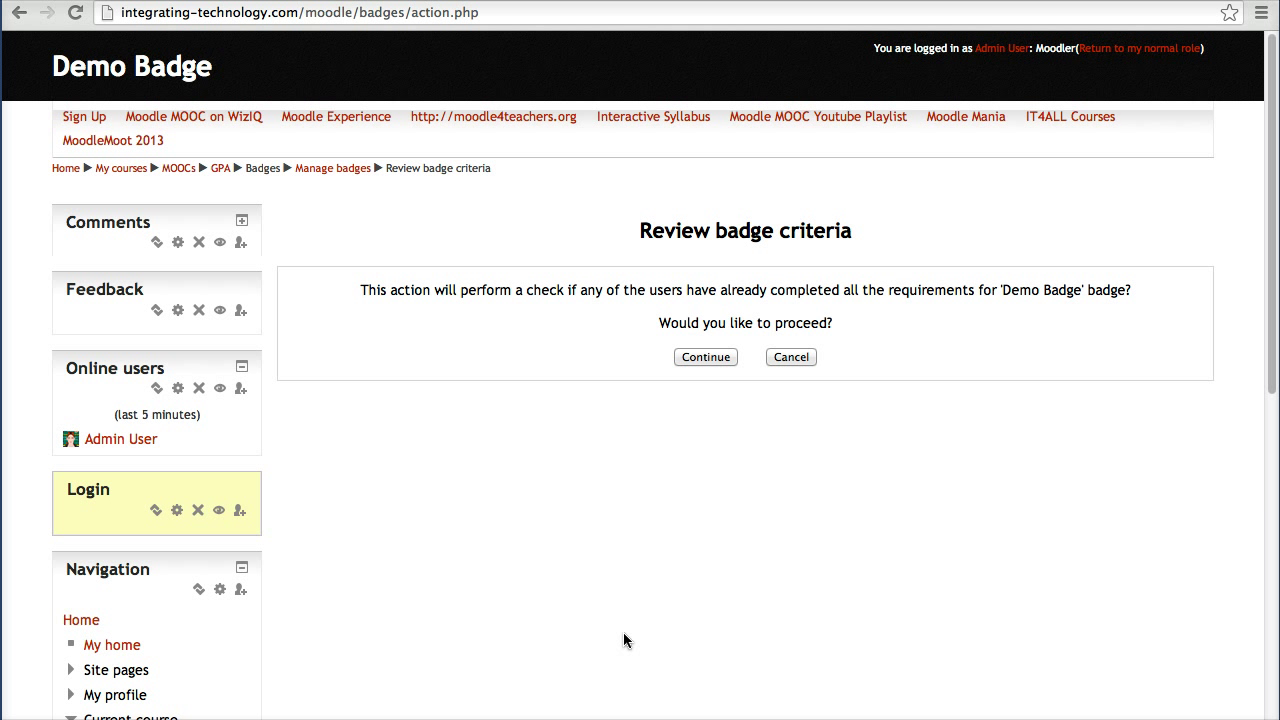
click(702, 356)
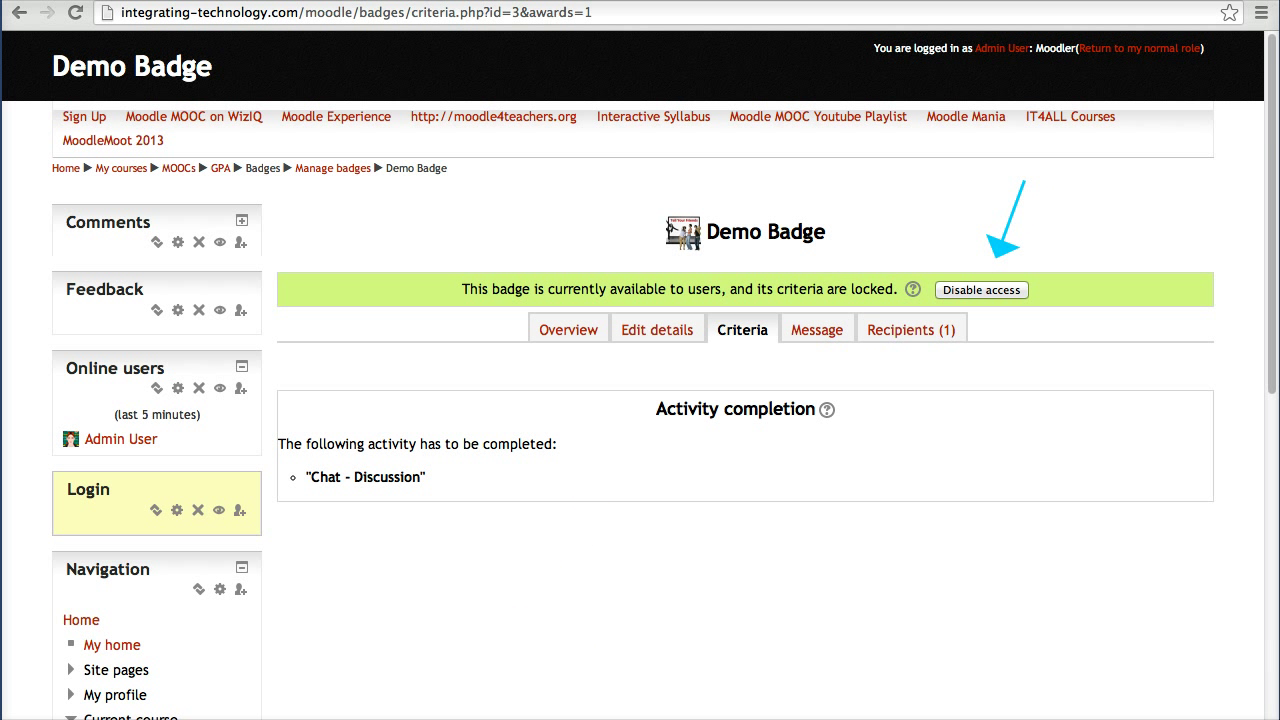
- View the Admin User's course profile from the list of online users
click(825, 410)
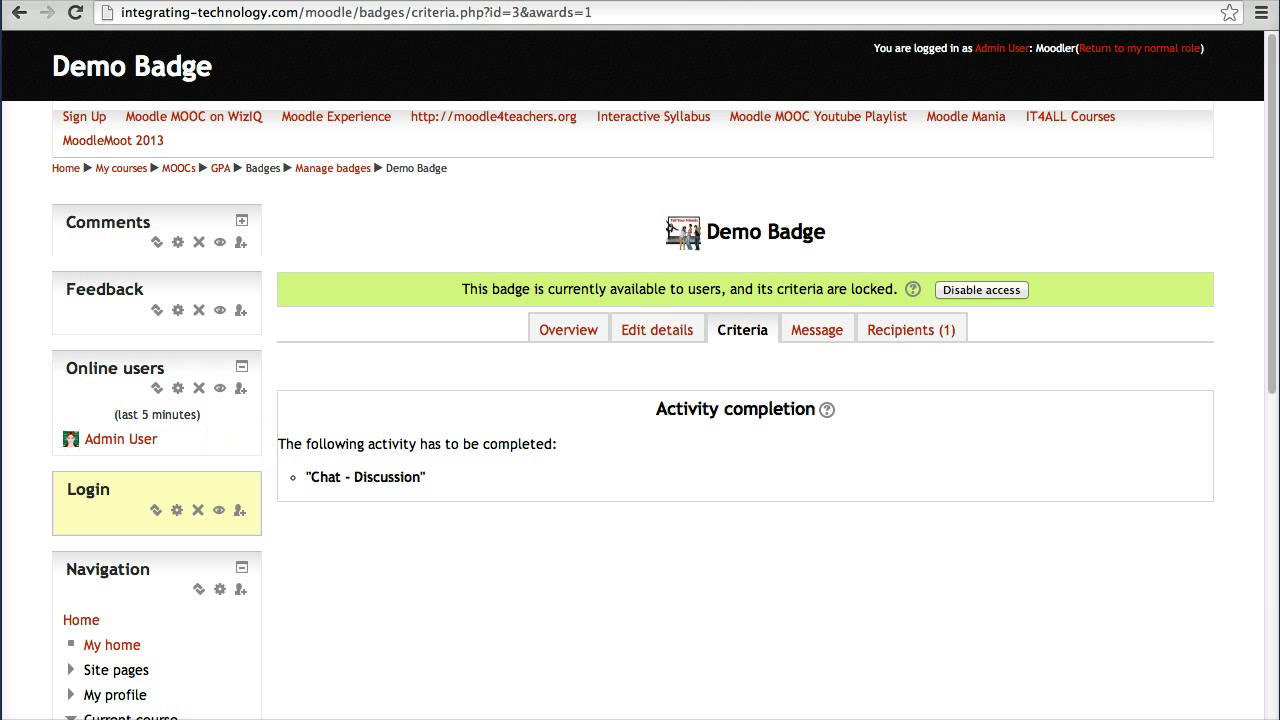
scroll(27, 401, down, 3)
scroll(27, 401, up, 3)
click(116, 440)
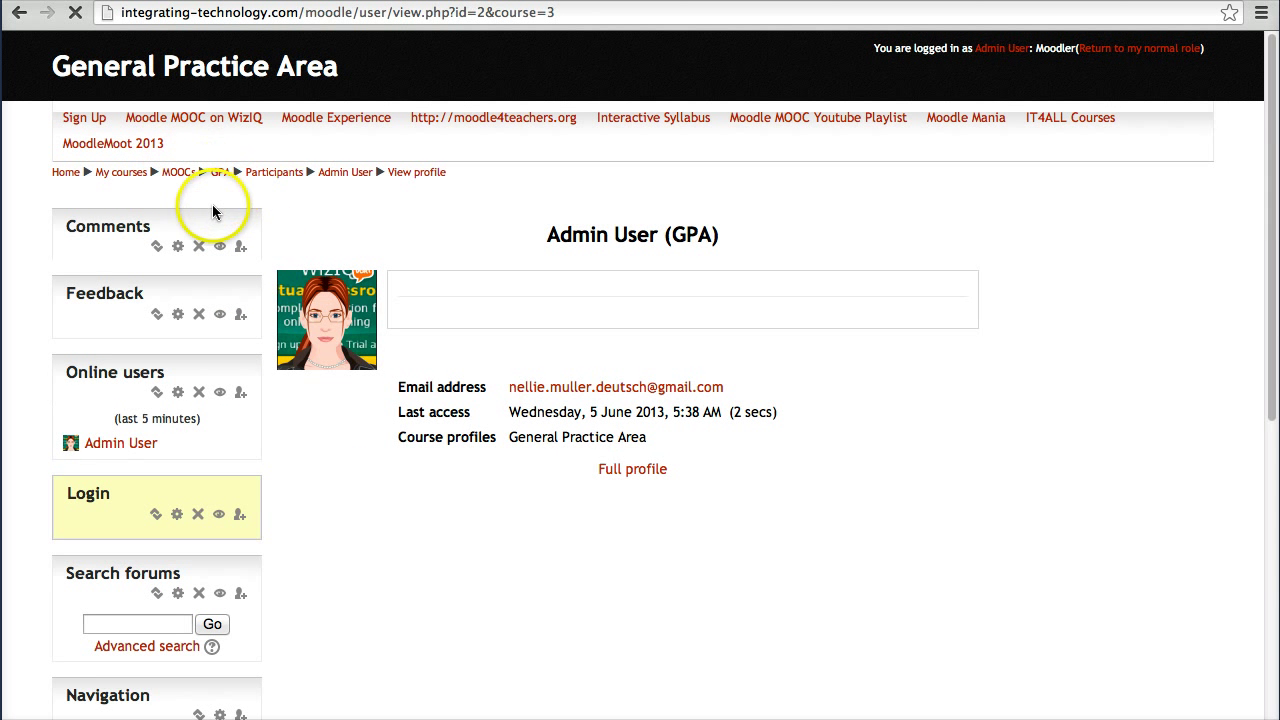
- From the GPA course page, open the list of enrolled users and view the fourth listed participant's profile
click(221, 172)
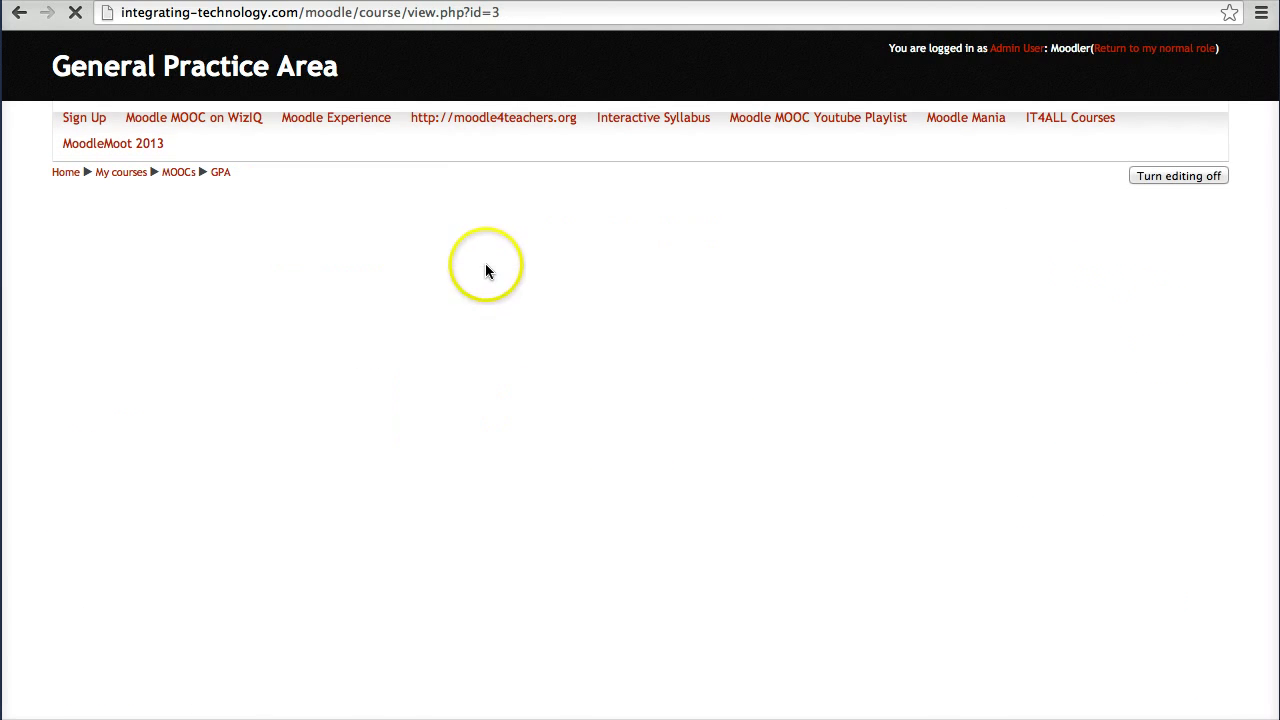
scroll(340, 380, down, 2)
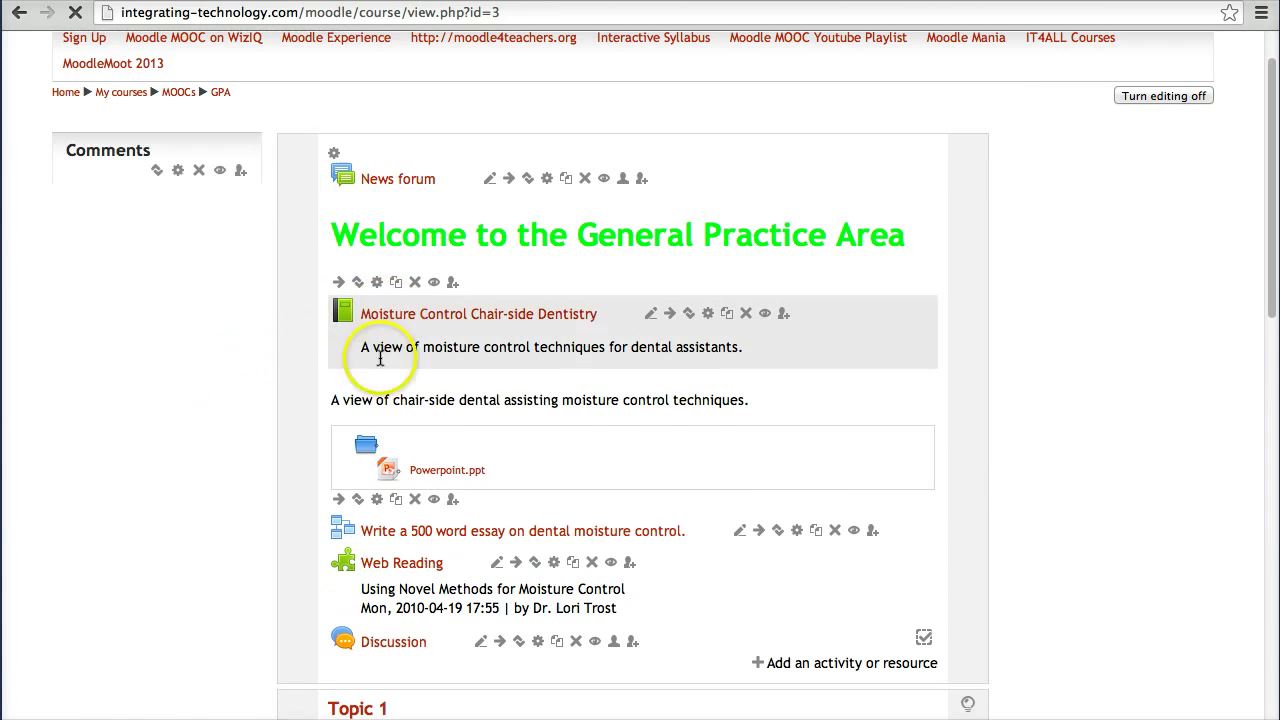
scroll(160, 466, down, 5)
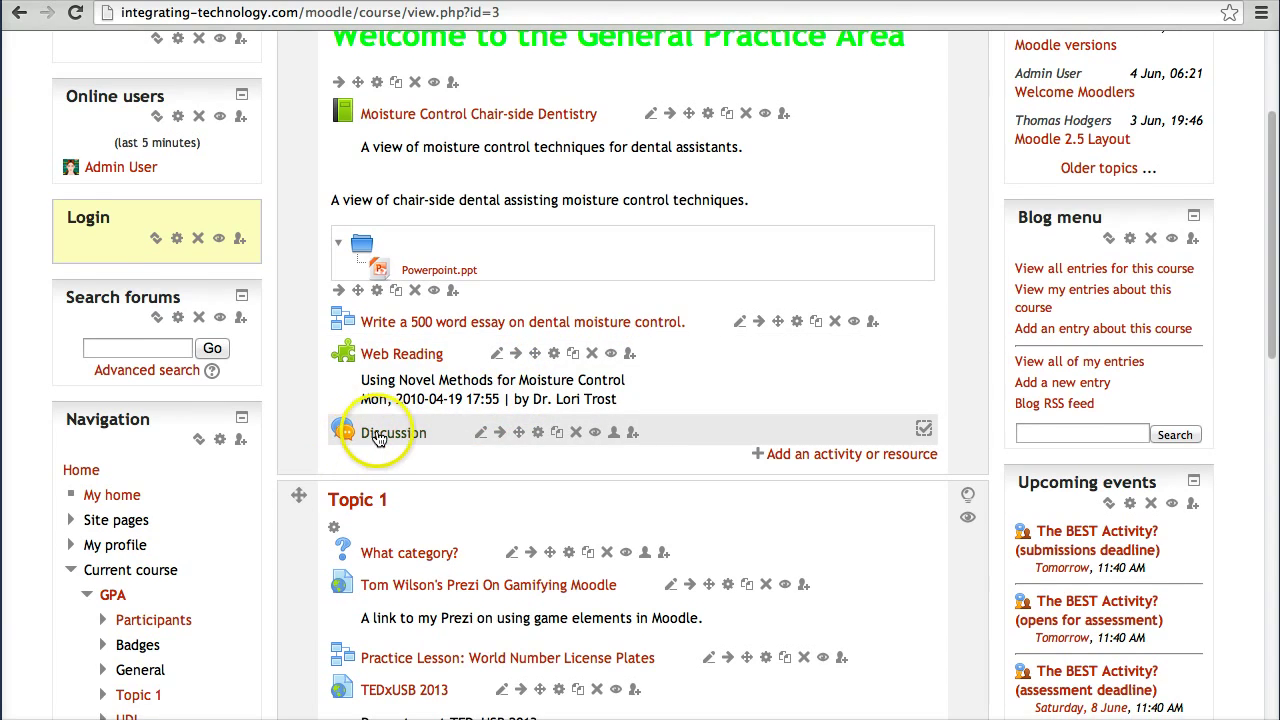
scroll(217, 386, down, 7)
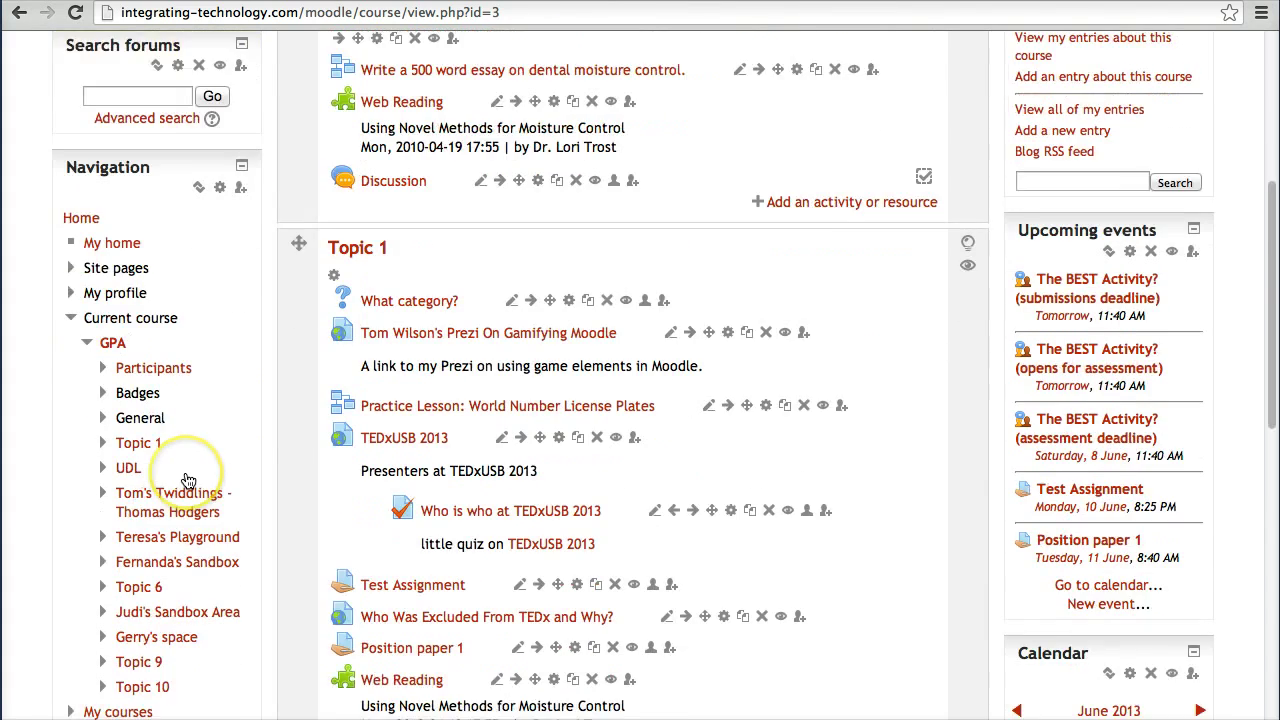
scroll(187, 481, down, 7)
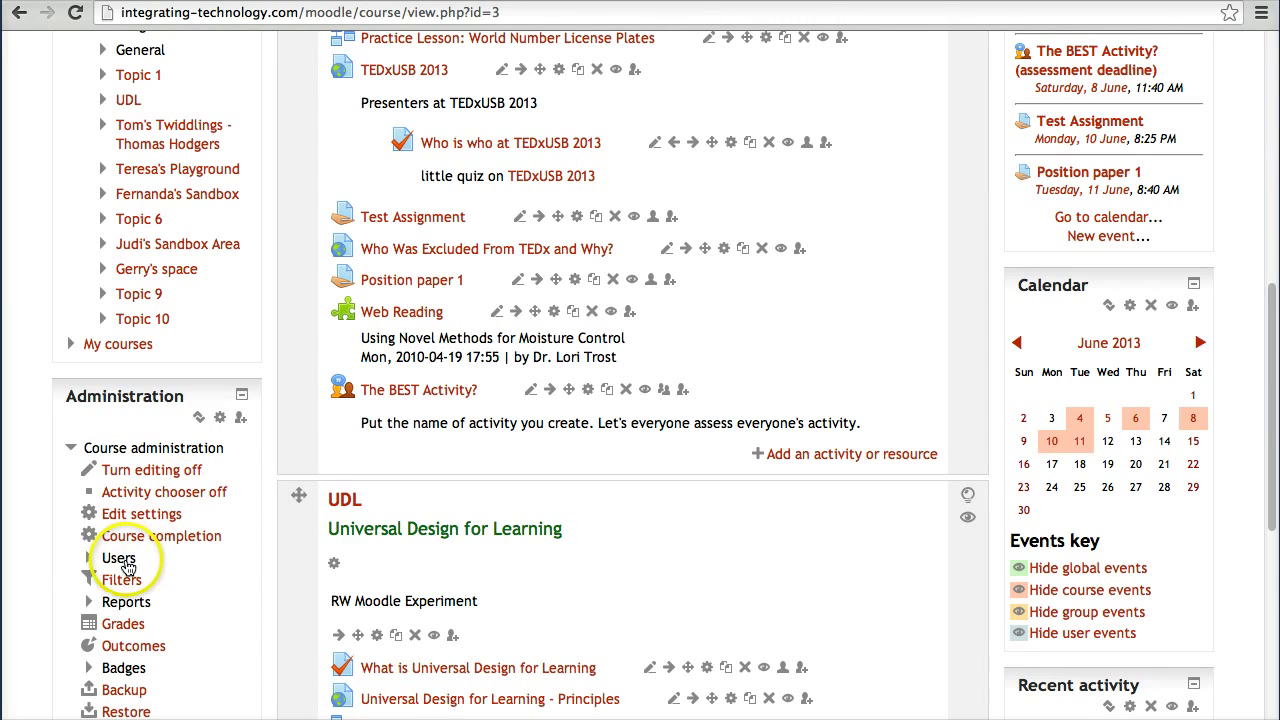
click(119, 559)
click(160, 580)
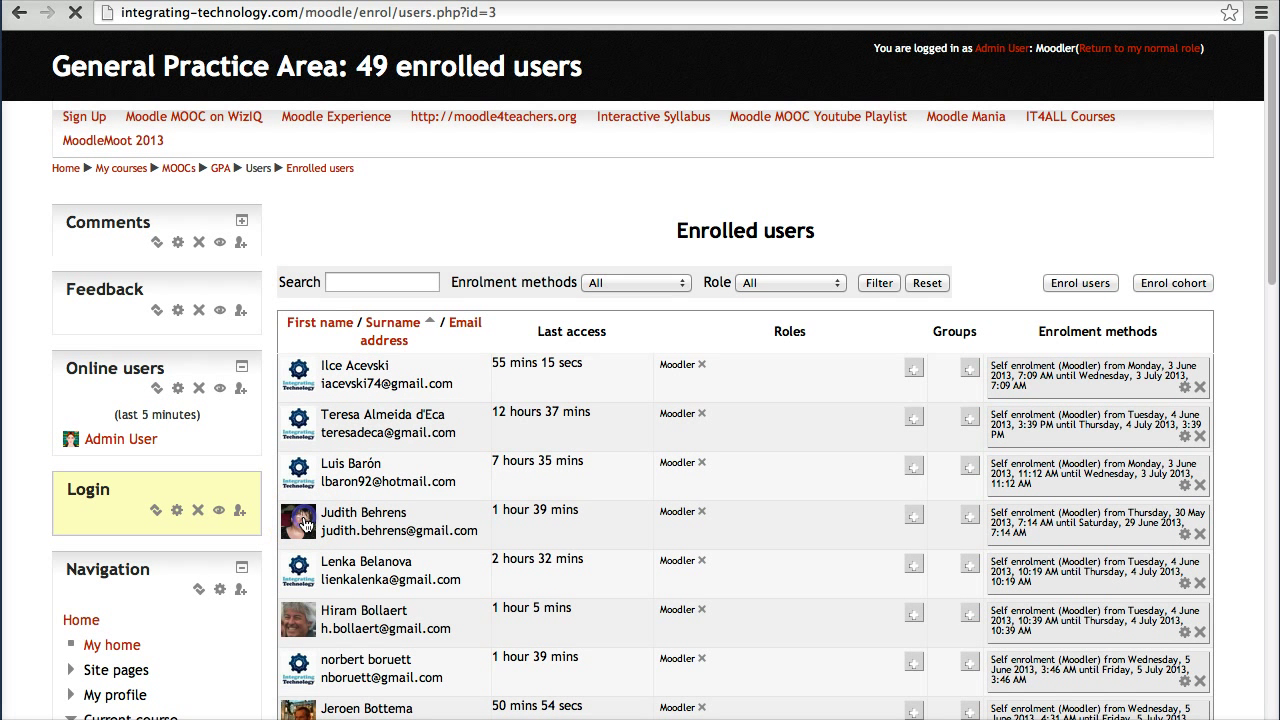
click(306, 524)
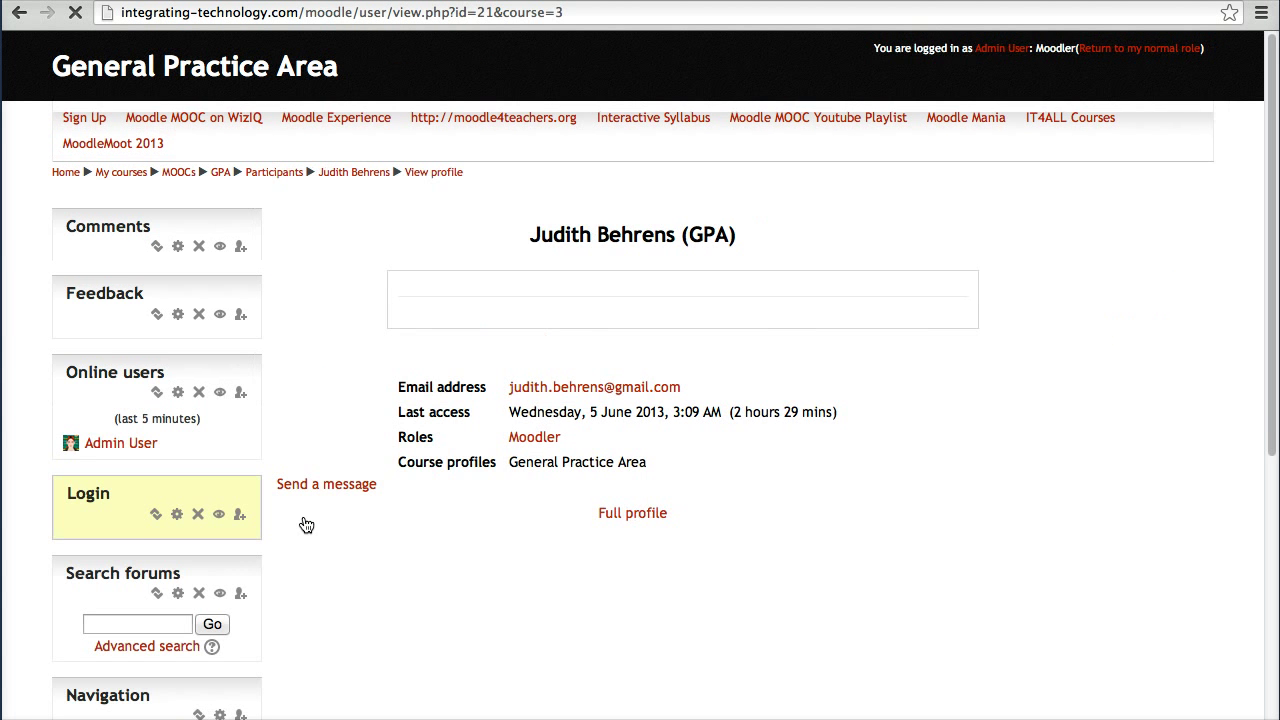
- Examine the participant's course profile, its navigation links and the profile settings for badges and an option to log in as this participant
scroll(314, 480, down, 10)
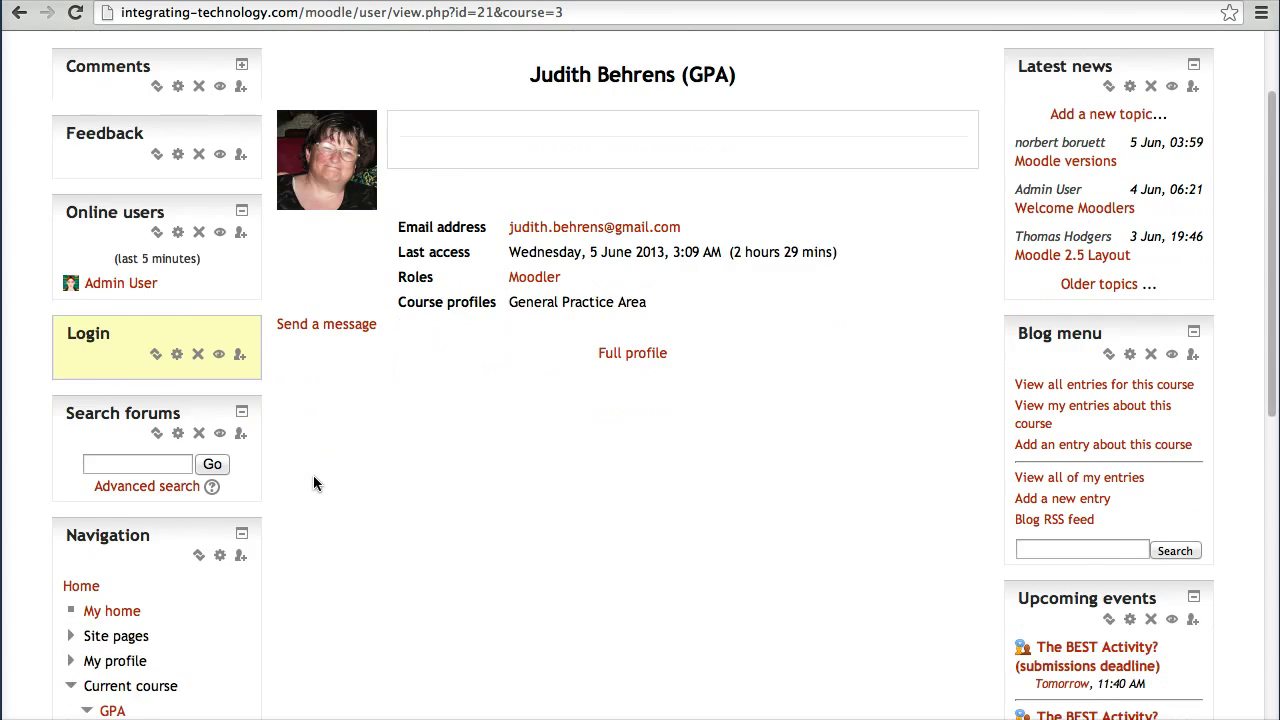
scroll(268, 482, down, 16)
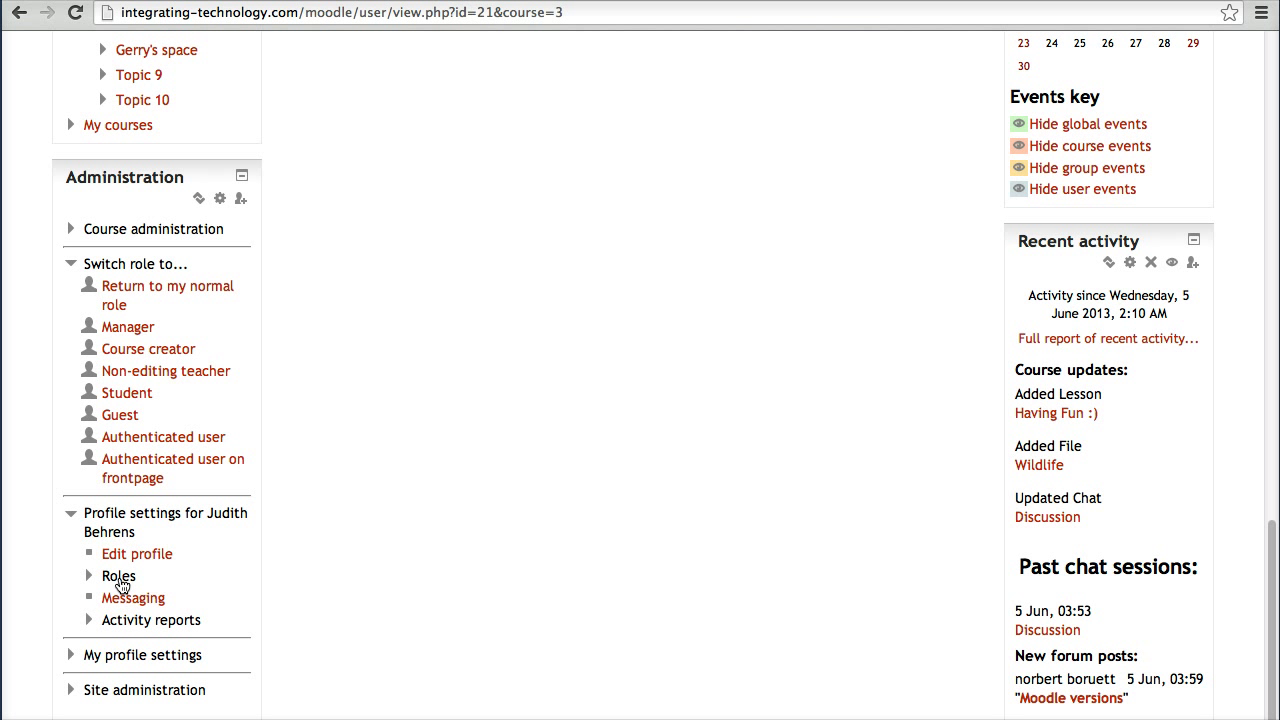
scroll(120, 585, down, 2)
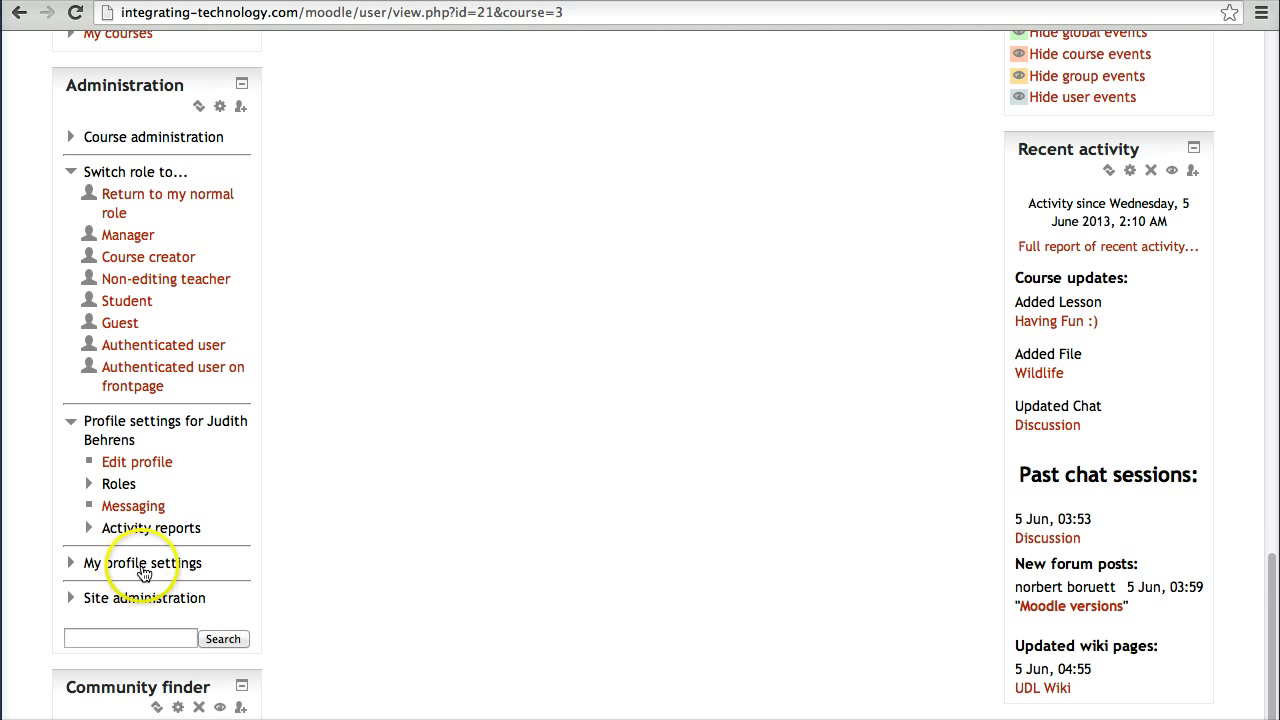
scroll(143, 570, down, 1)
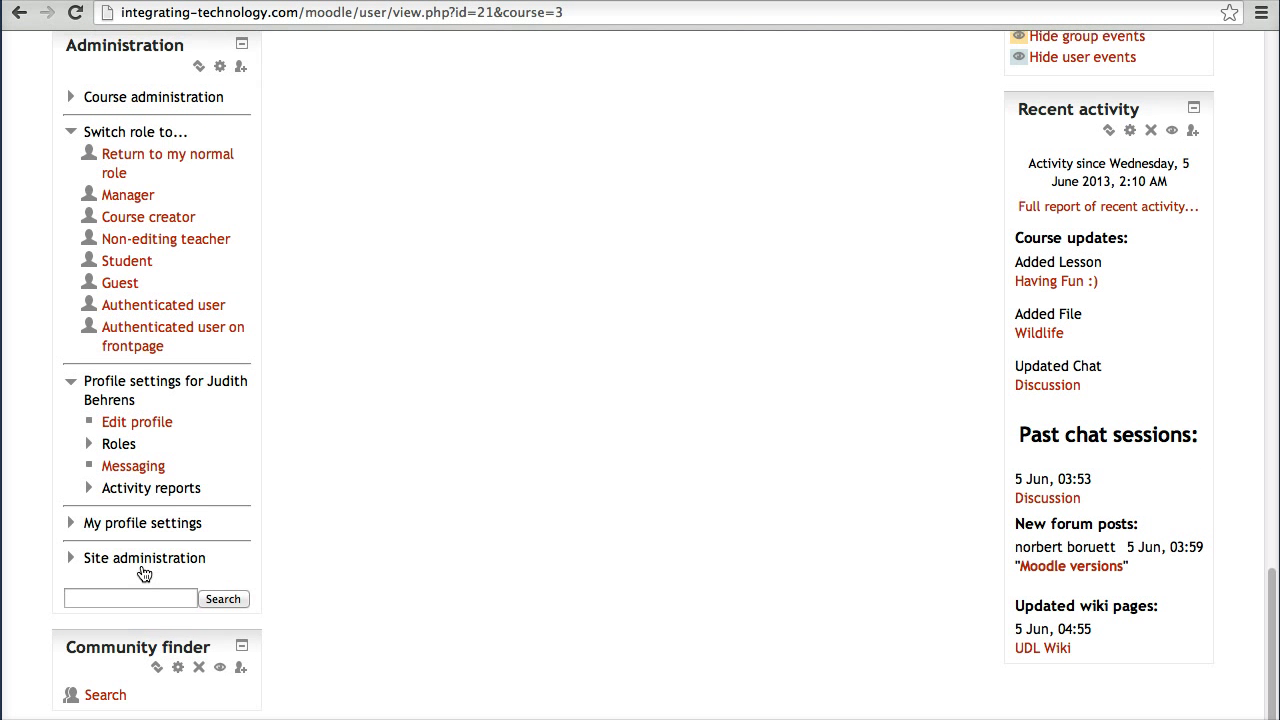
scroll(143, 572, up, 1)
scroll(983, 289, up, 10)
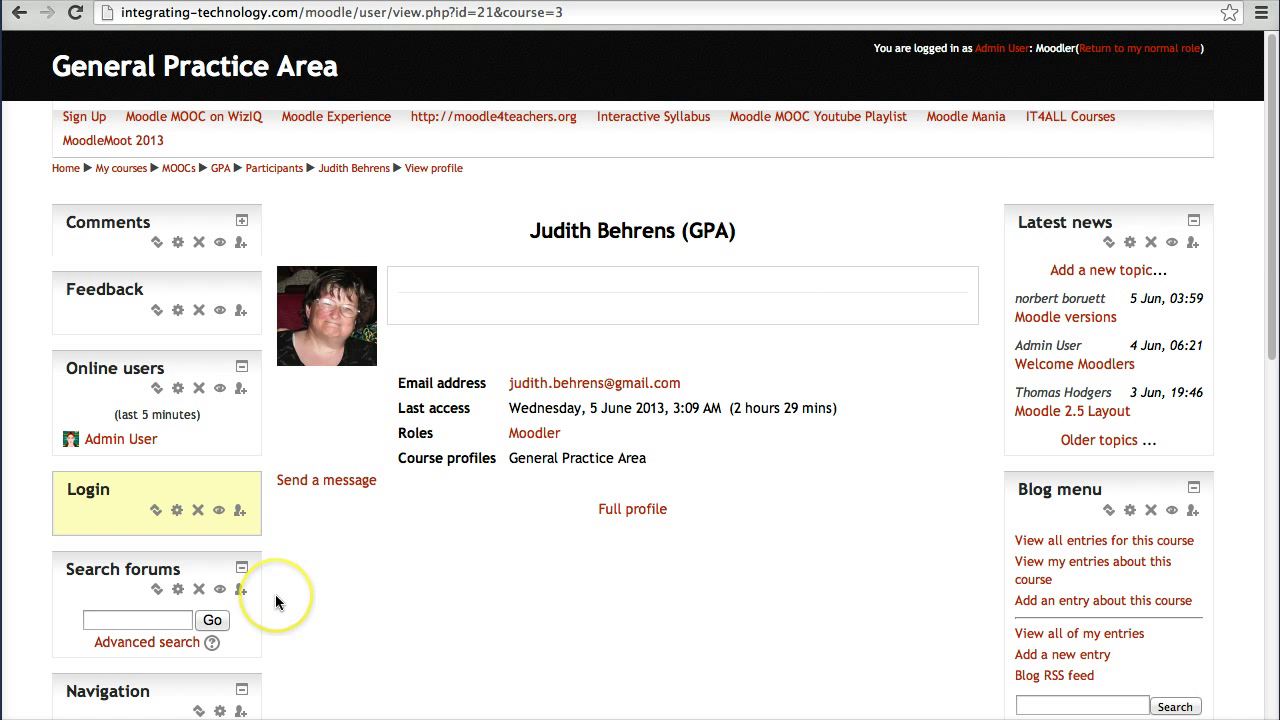
scroll(275, 594, down, 4)
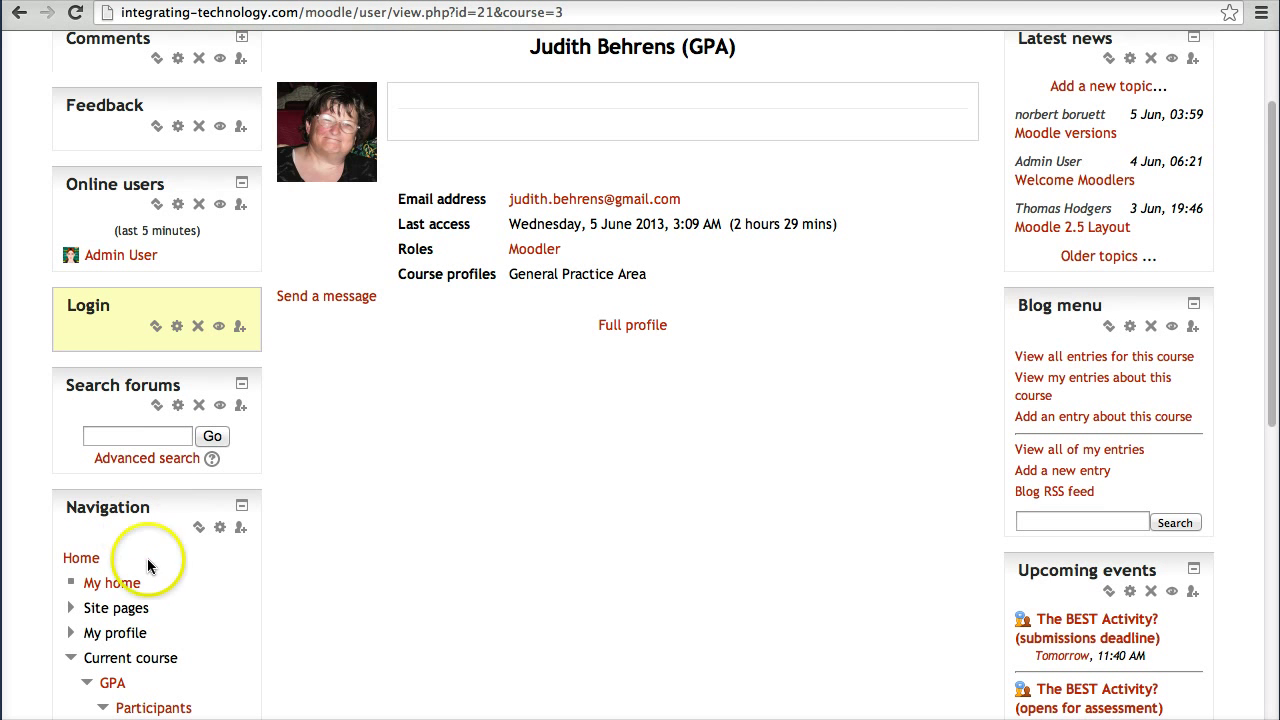
scroll(160, 614, down, 1)
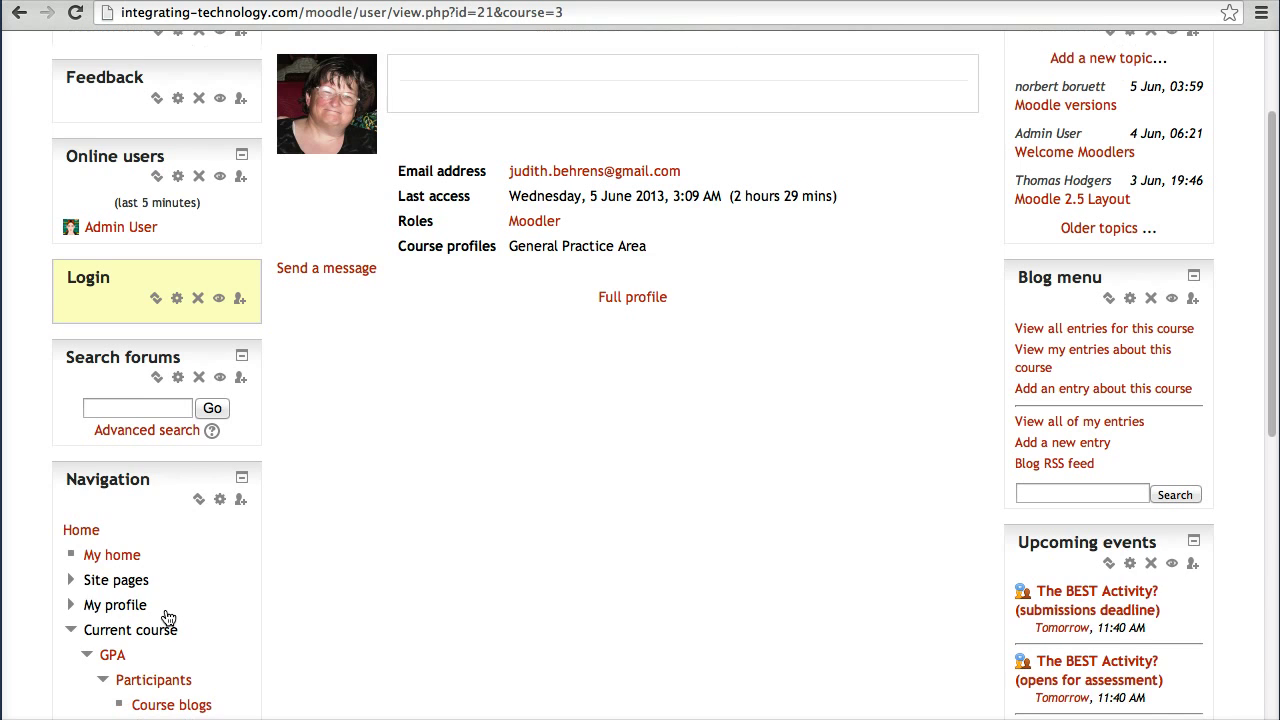
scroll(229, 589, up, 5)
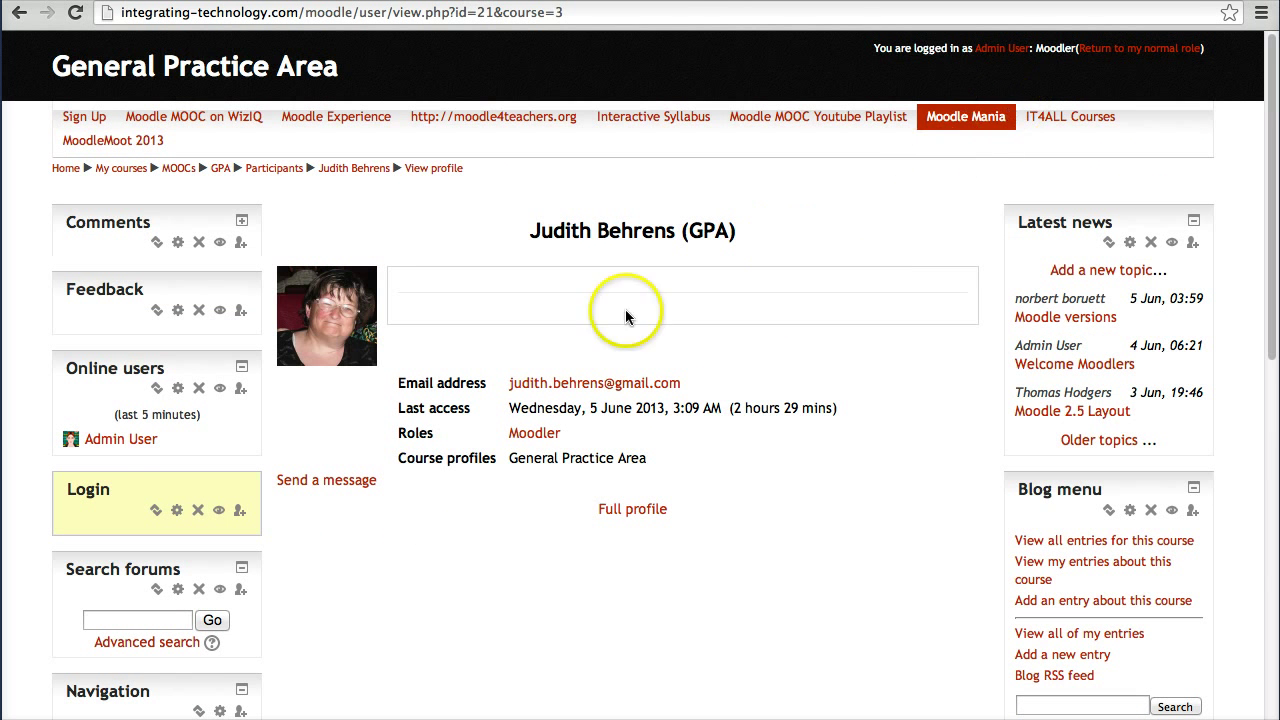
scroll(157, 494, down, 5)
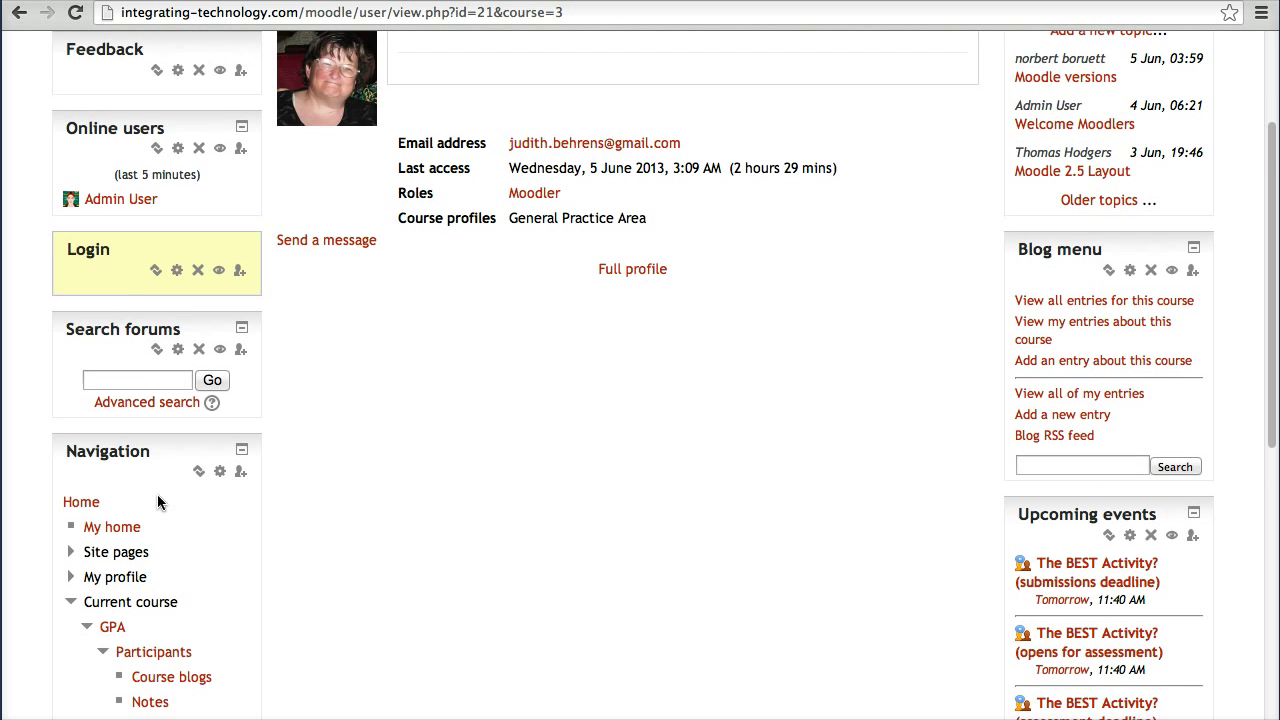
scroll(157, 502, down, 3)
scroll(157, 502, down, 1)
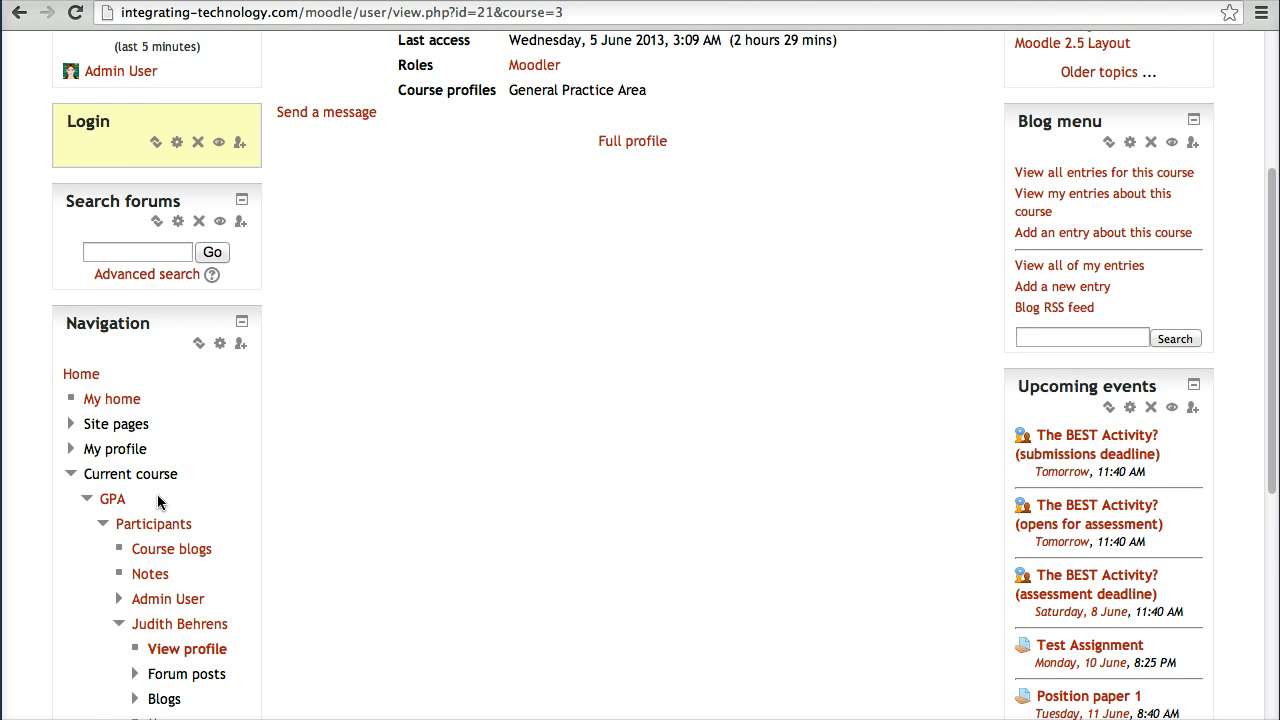
scroll(157, 502, down, 6)
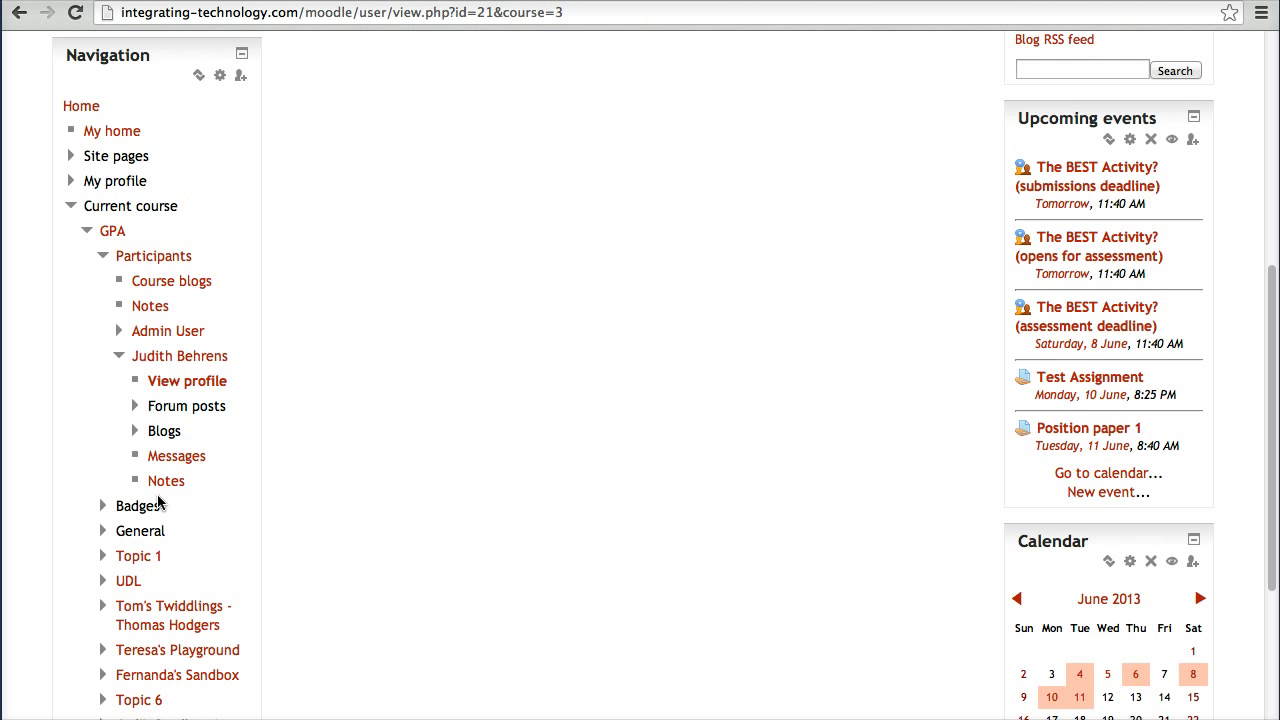
scroll(158, 502, up, 7)
scroll(157, 502, up, 3)
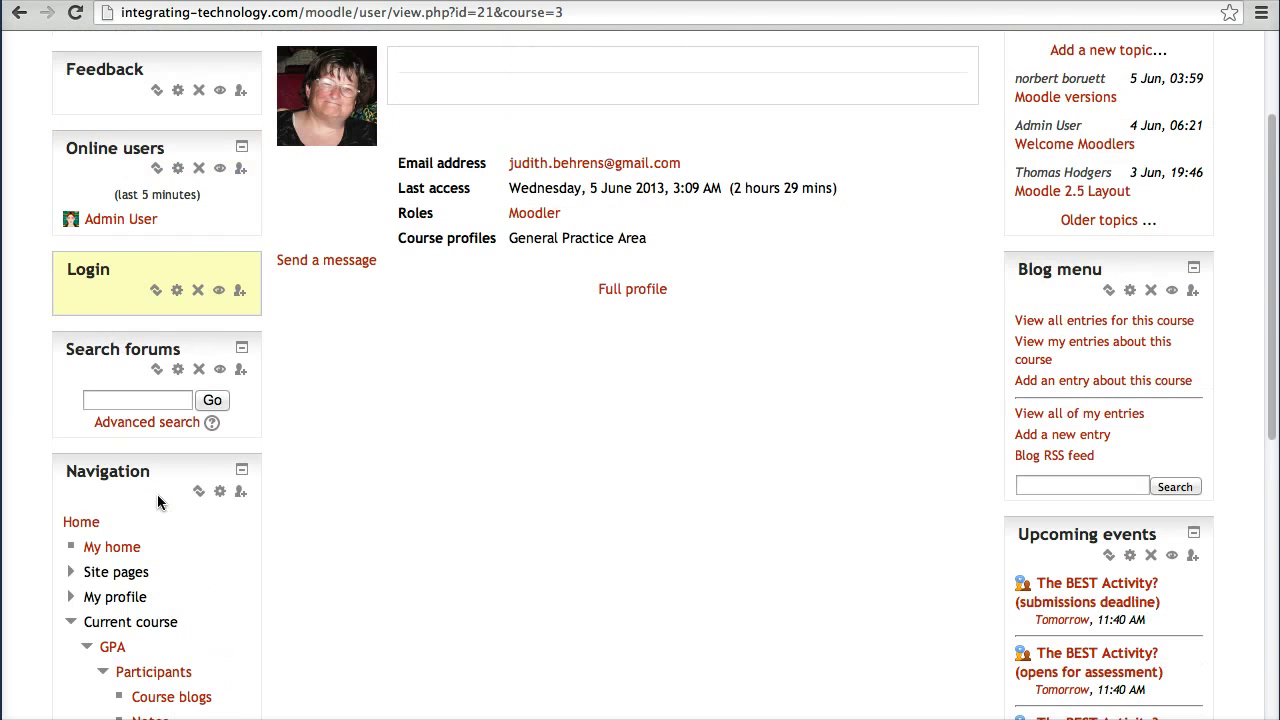
- Return to the normal Admin User role, log in as the viewed participant and continue to the General Practice Area course
scroll(1133, 110, up, 5)
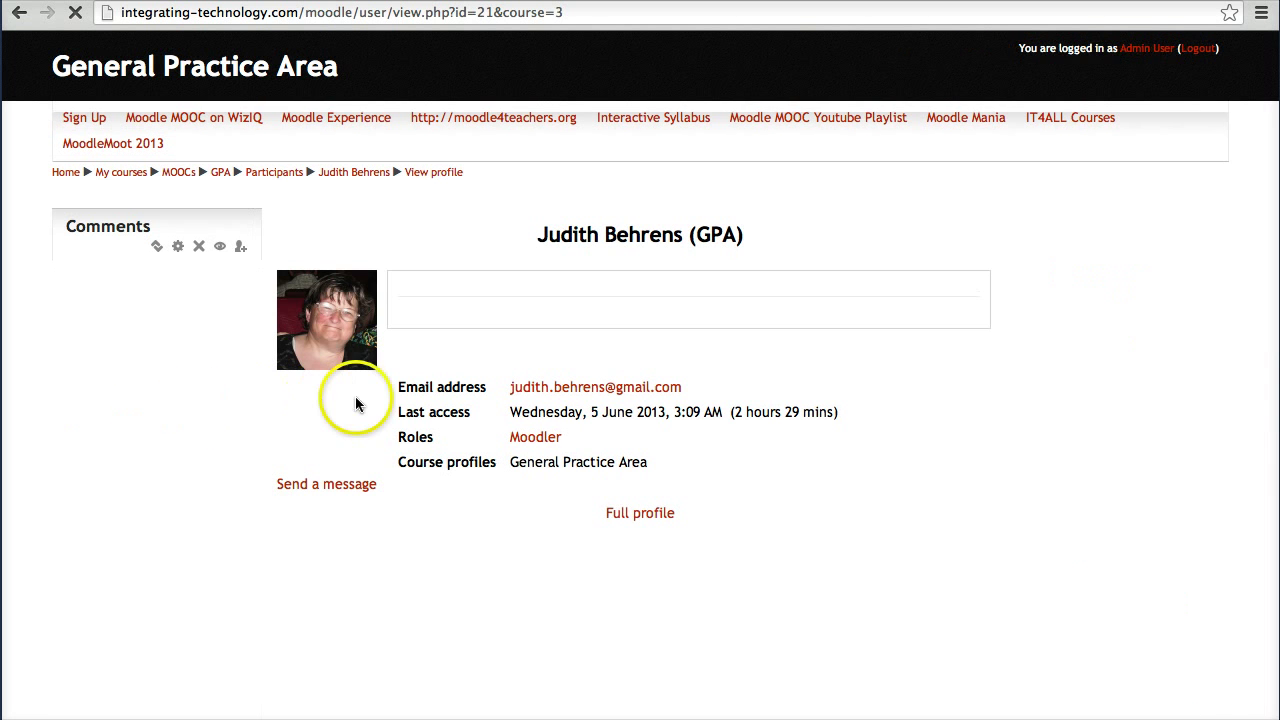
scroll(144, 470, down, 2)
scroll(144, 470, down, 8)
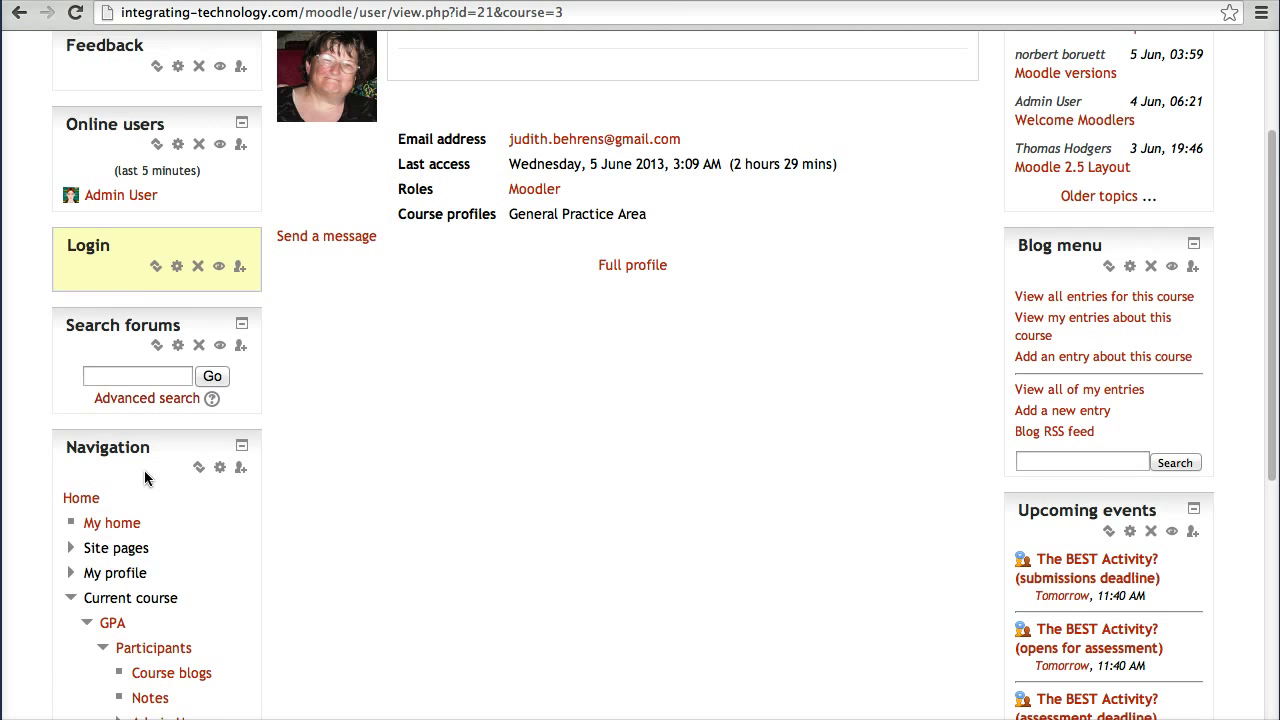
scroll(145, 478, down, 8)
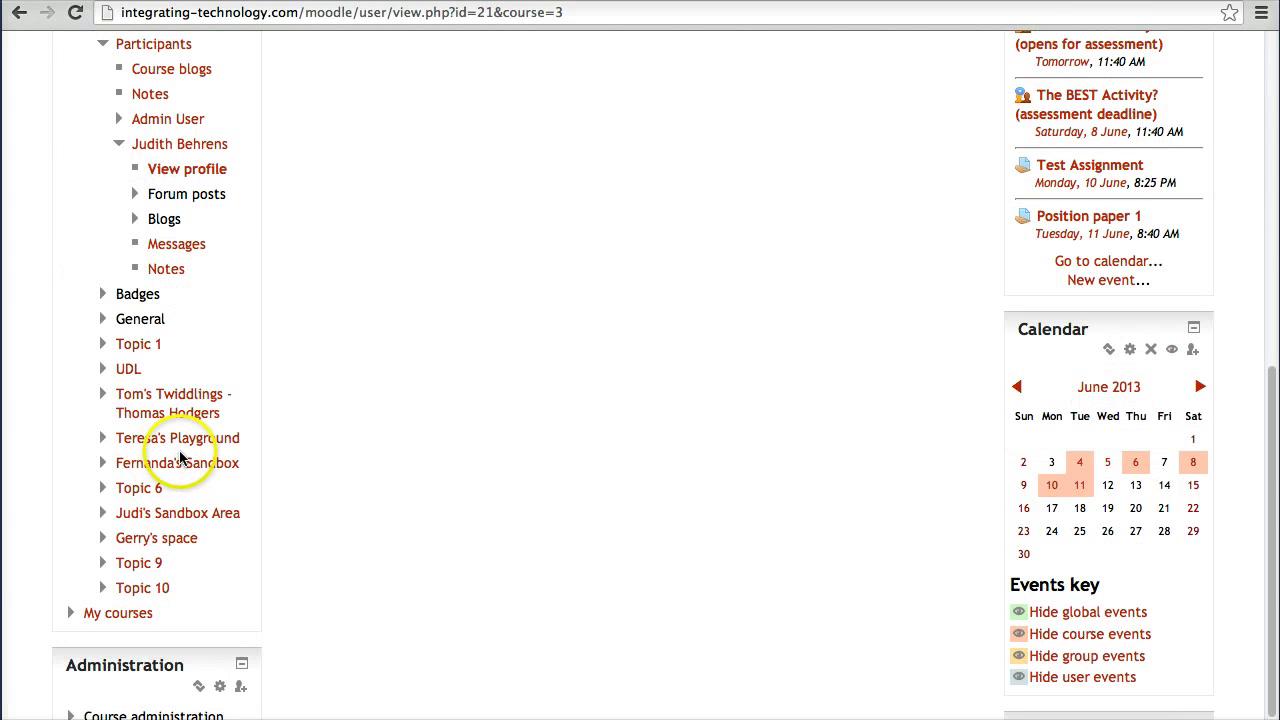
scroll(177, 451, down, 2)
scroll(180, 451, down, 2)
scroll(180, 458, down, 1)
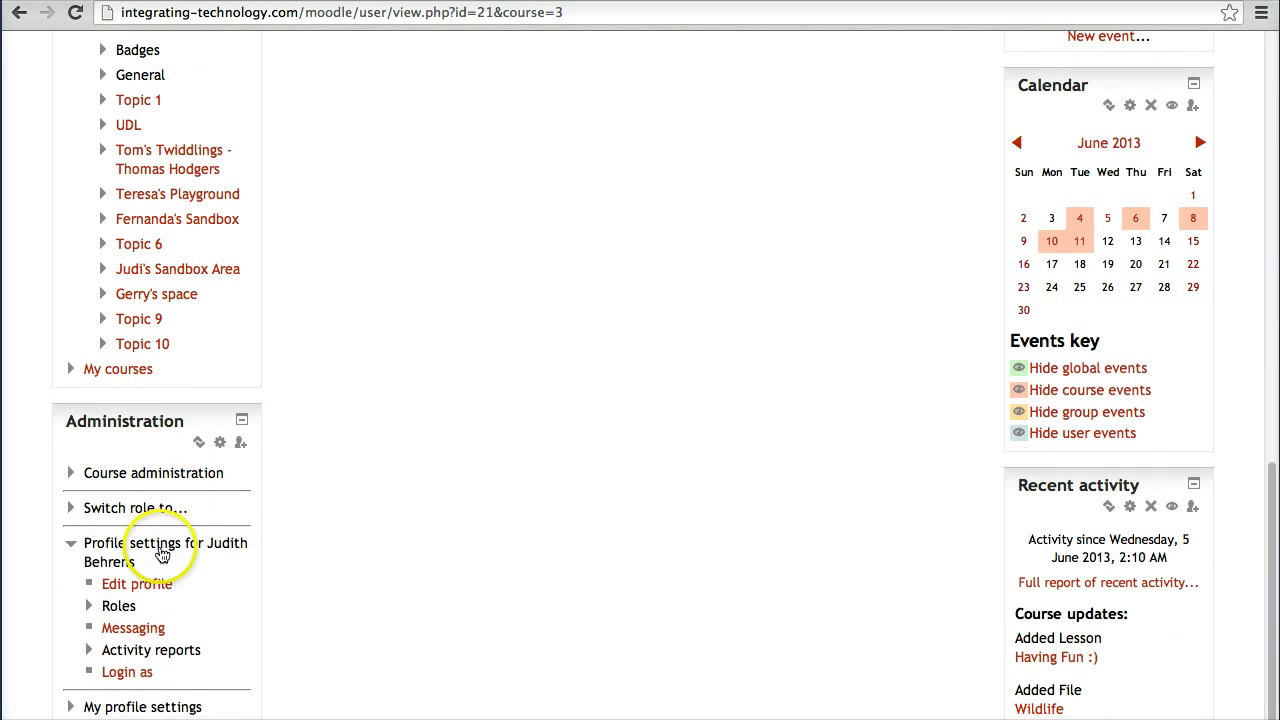
click(130, 676)
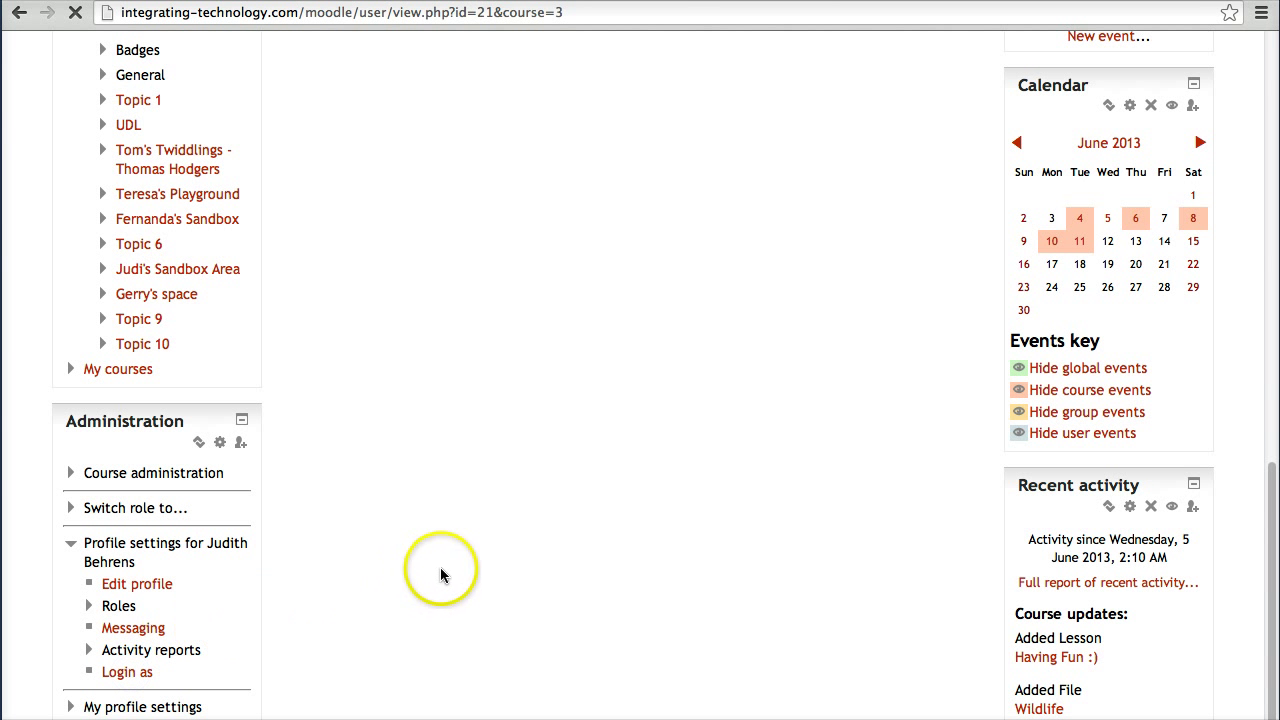
click(747, 260)
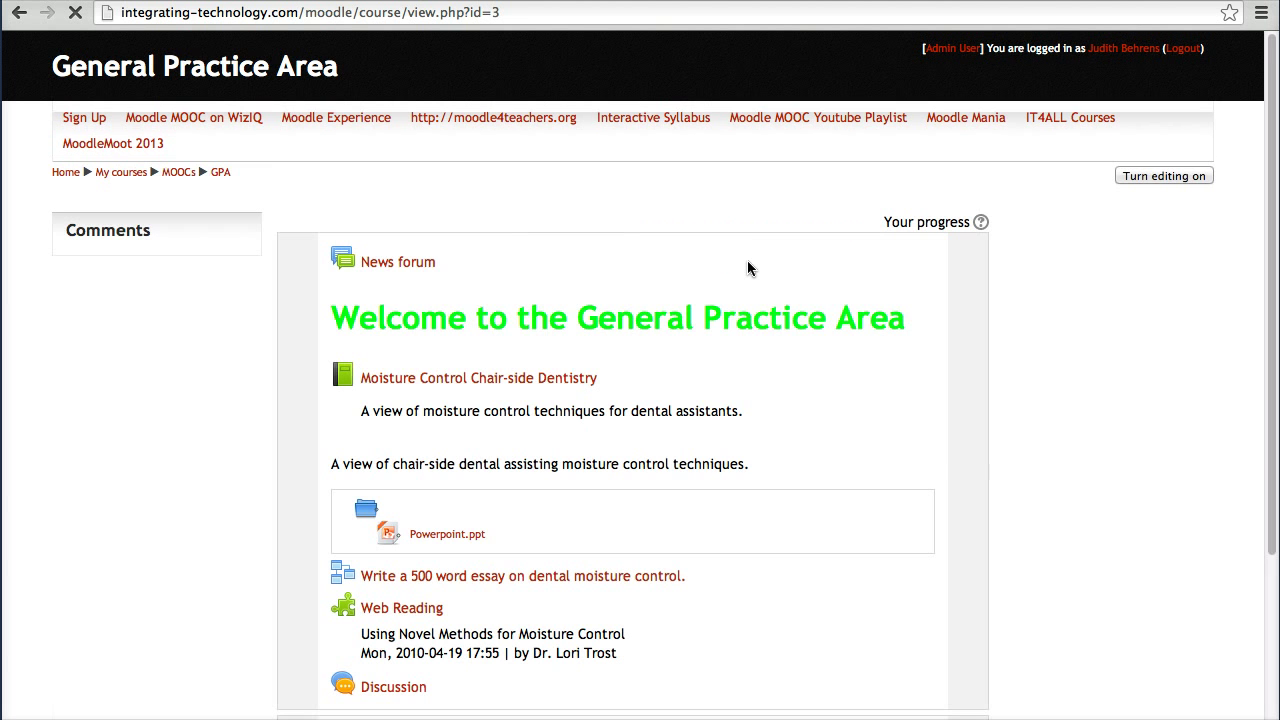
- Open the Discussion chat activity on the course page and enter its chat room
scroll(548, 488, down, 2)
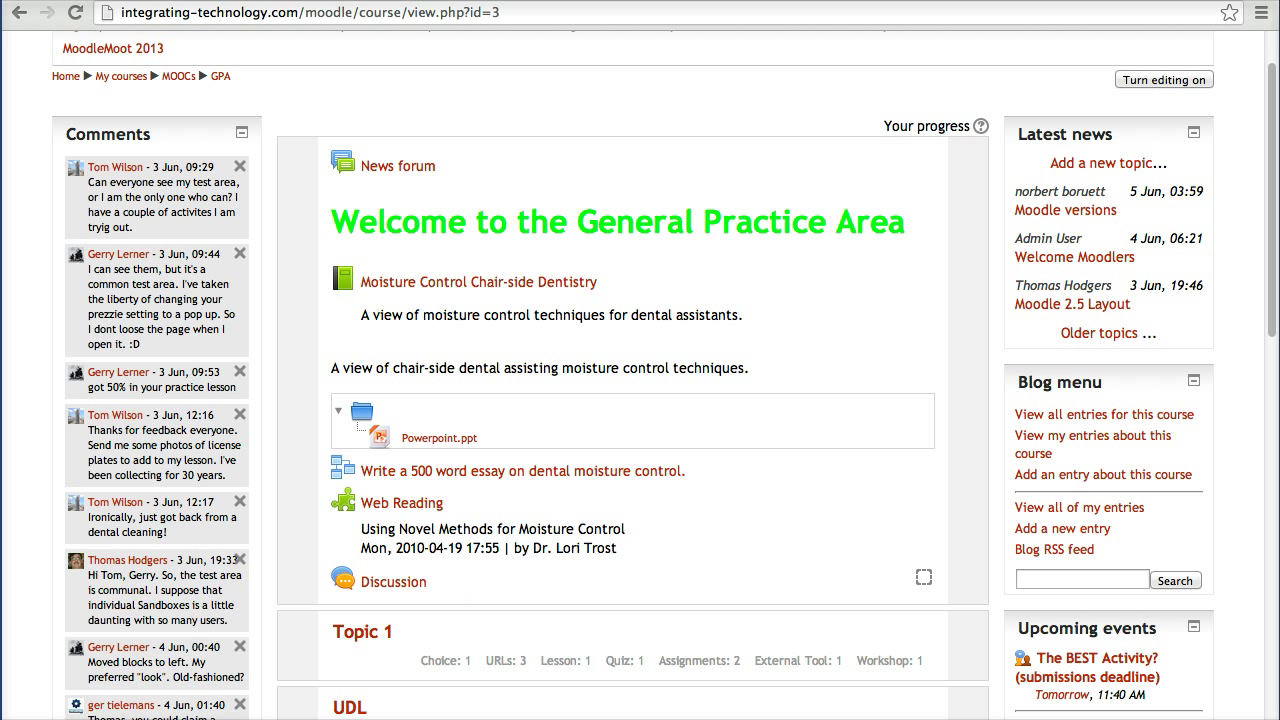
click(403, 582)
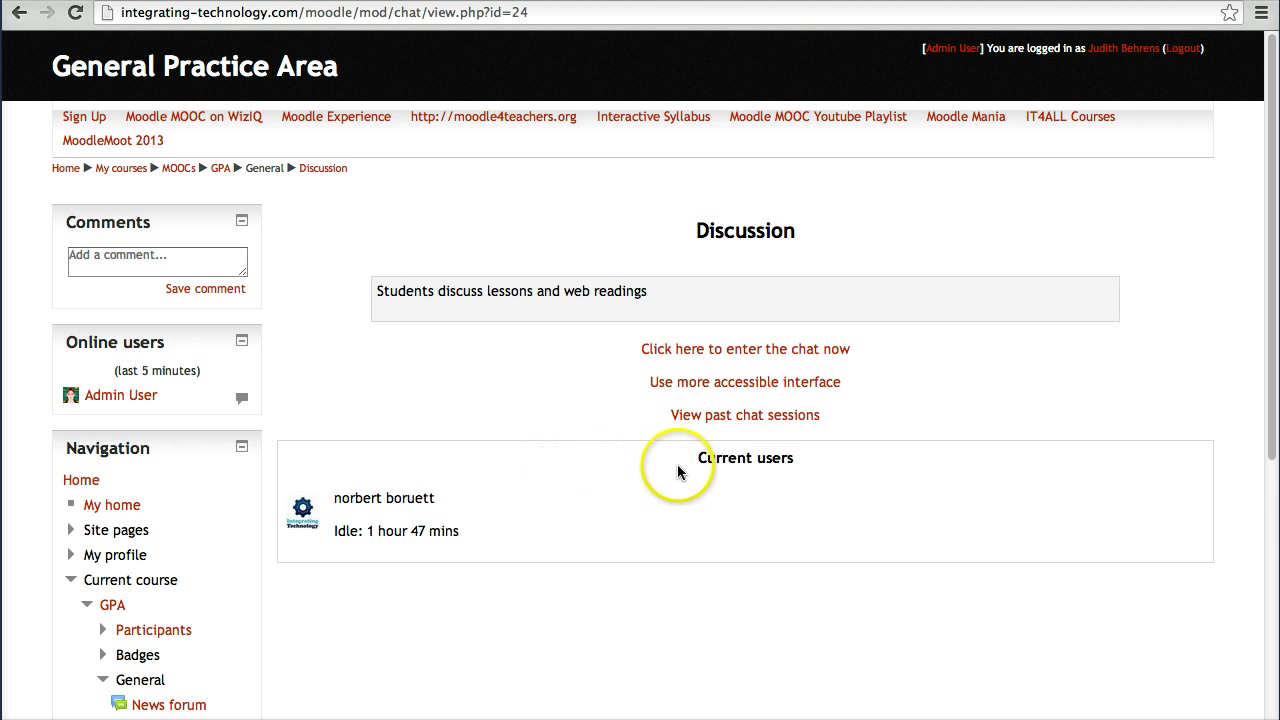
click(755, 356)
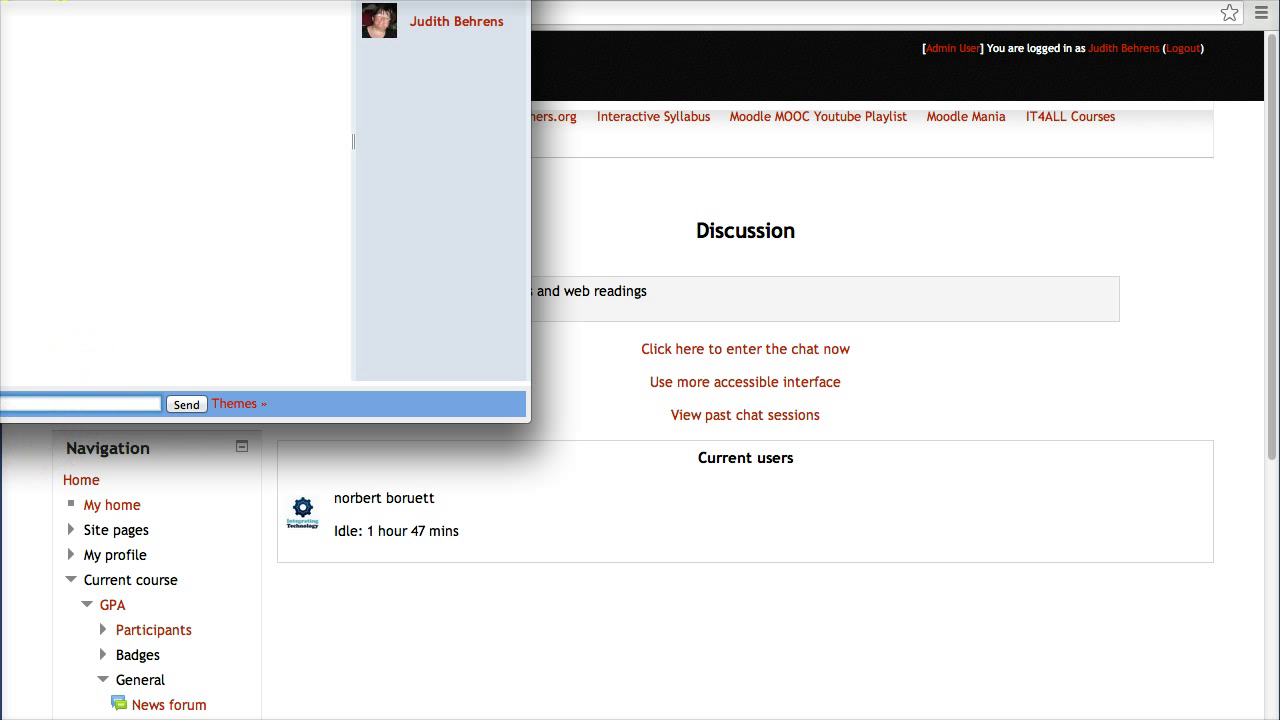
click(237, 37)
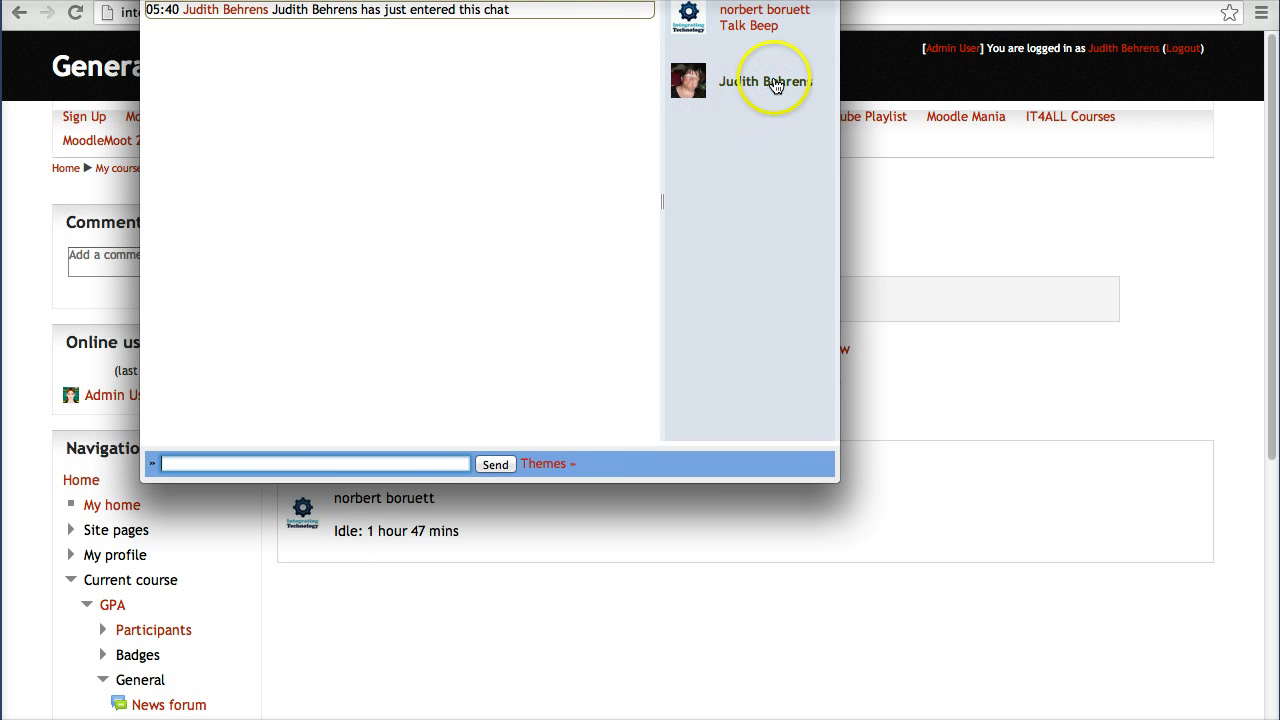
- Send the message "Hello" in the Discussion chat and close the chat window
click(220, 463)
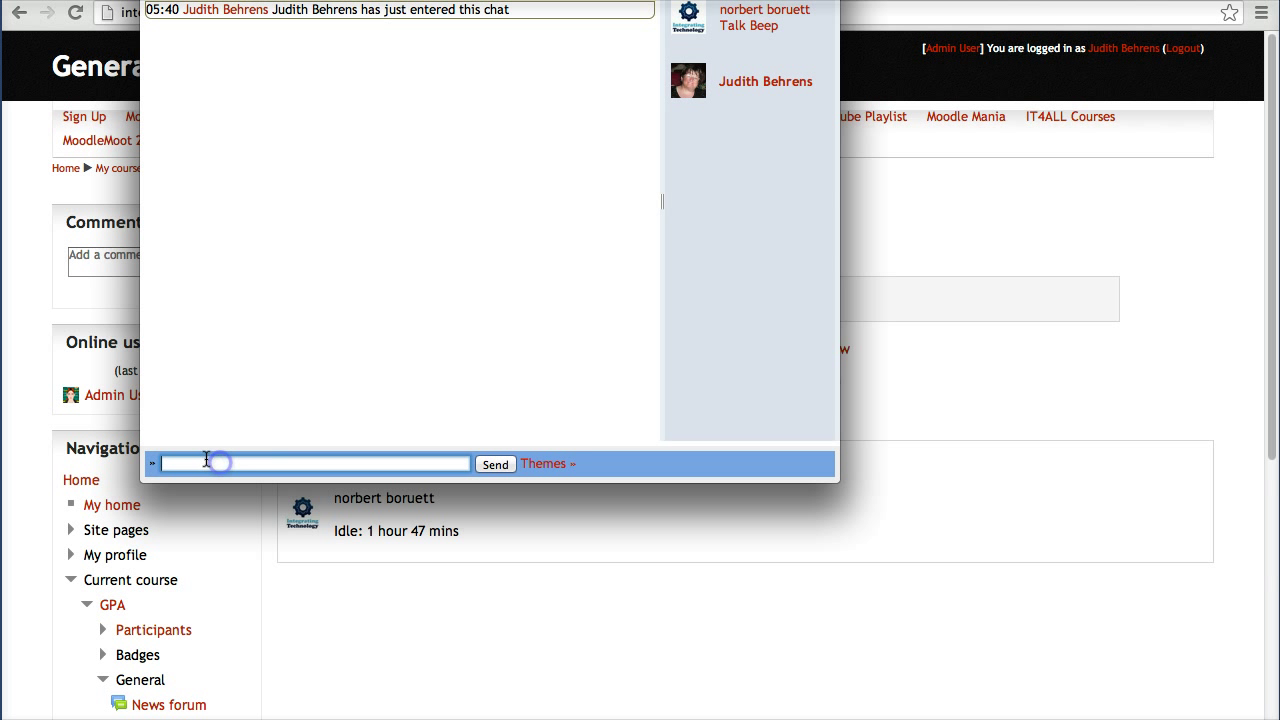
text(Hello)
click(497, 464)
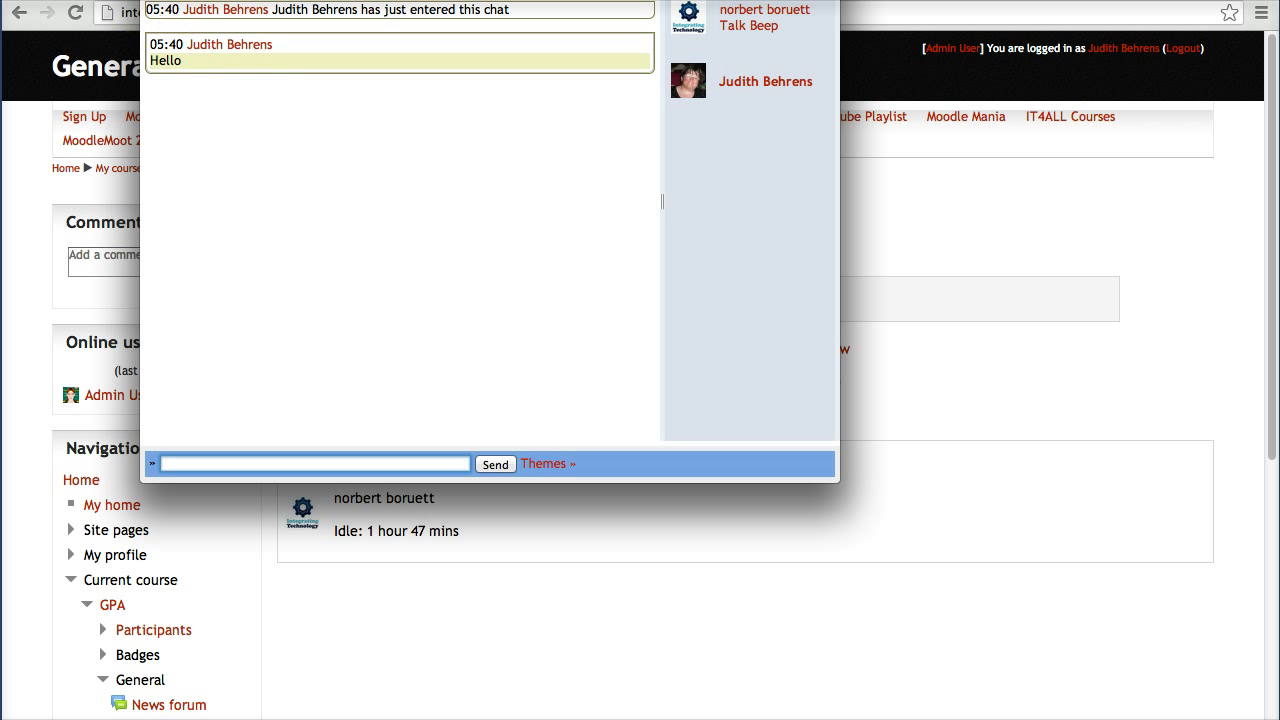
key(super+w)
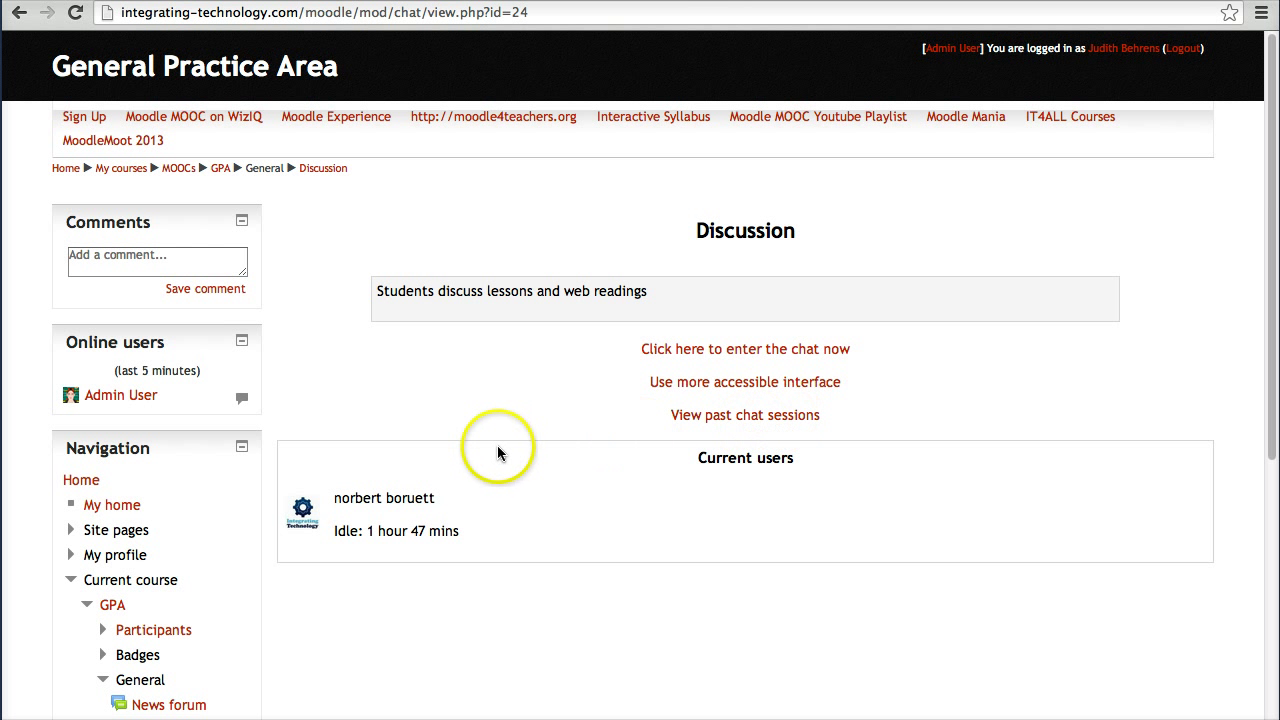
- View the logged-in participant's public profile to check for the awarded badge
scroll(260, 421, down, 1)
scroll(238, 414, down, 5)
scroll(238, 414, up, 5)
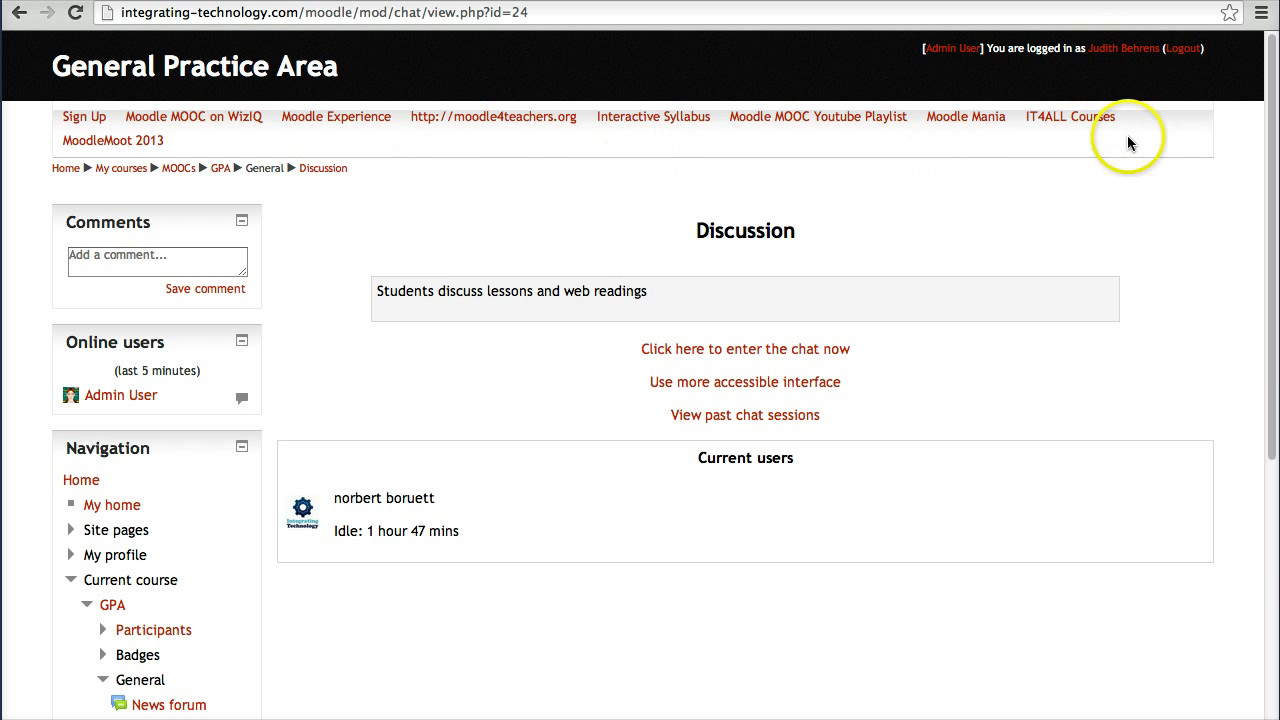
click(1124, 49)
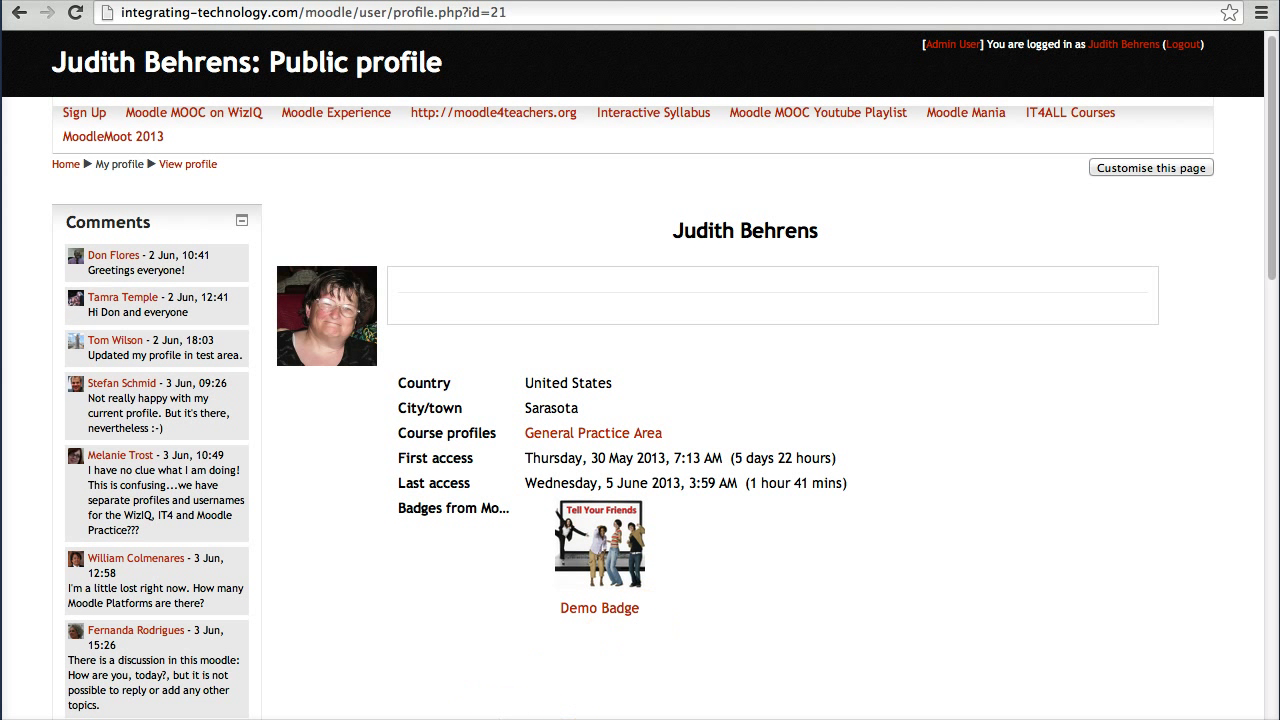
drag(828, 523, 660, 535)
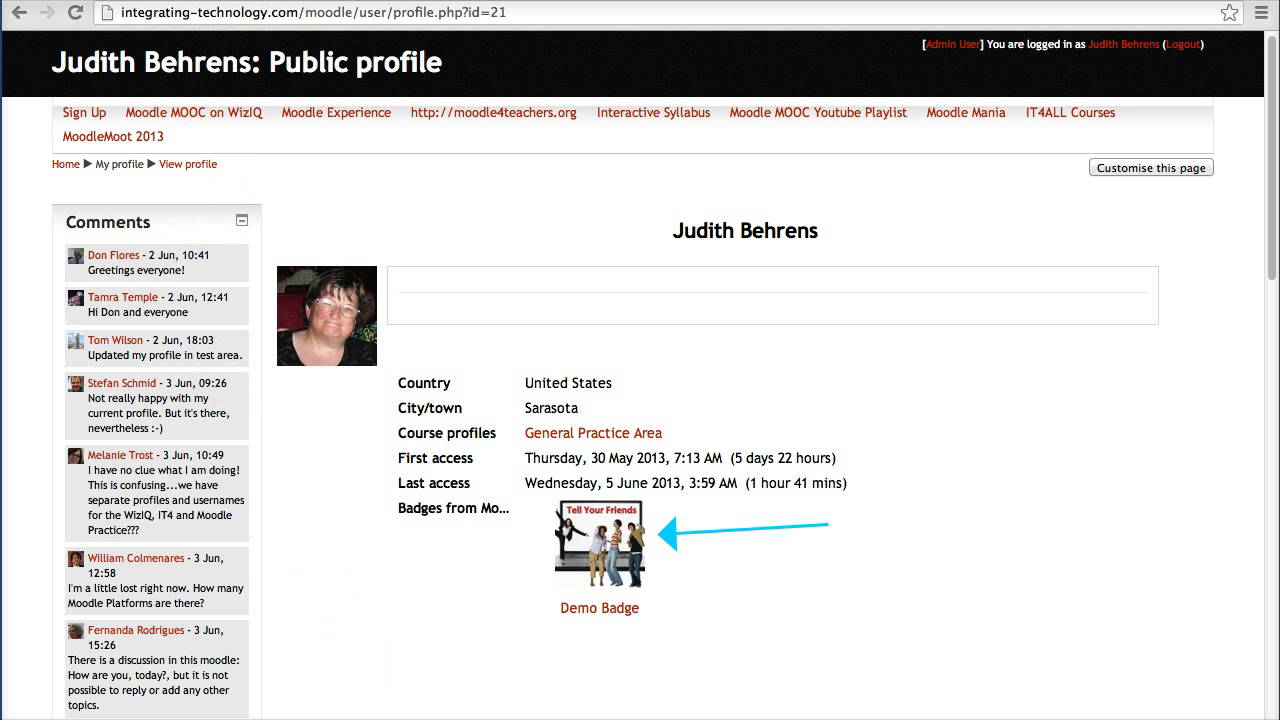
drag(308, 221, 255, 45)
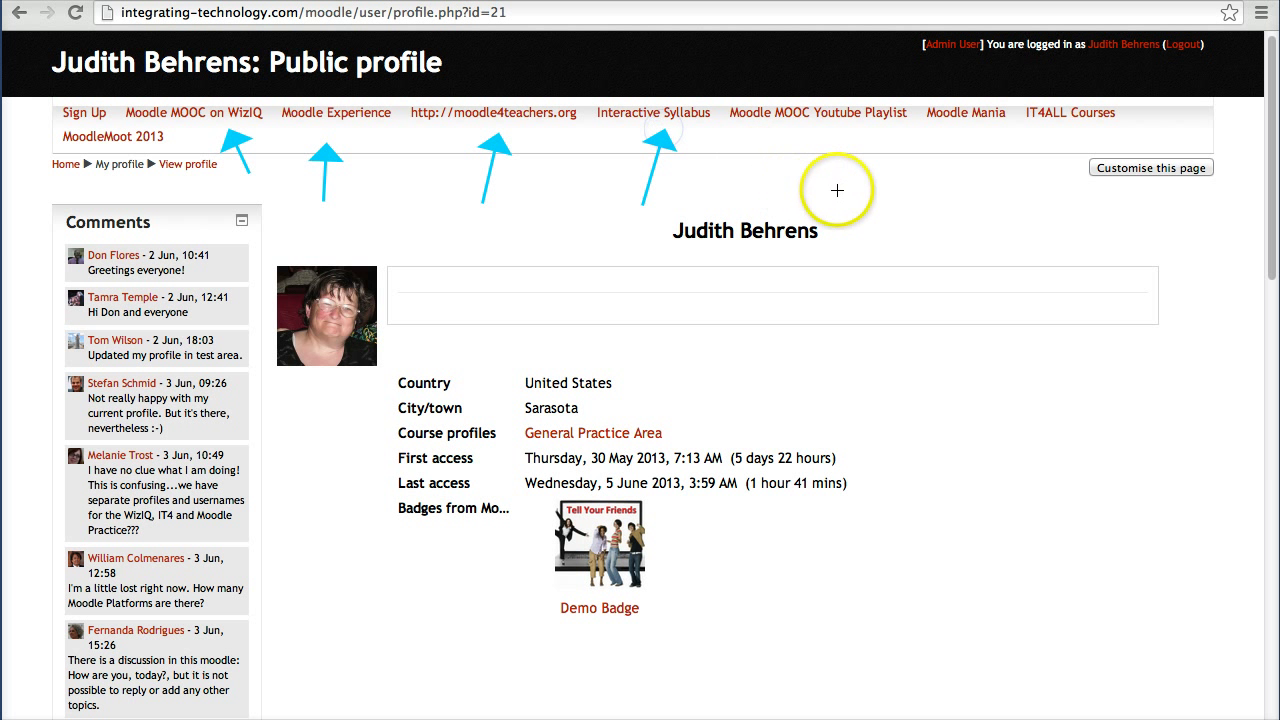
drag(871, 198, 848, 148)
drag(959, 192, 957, 143)
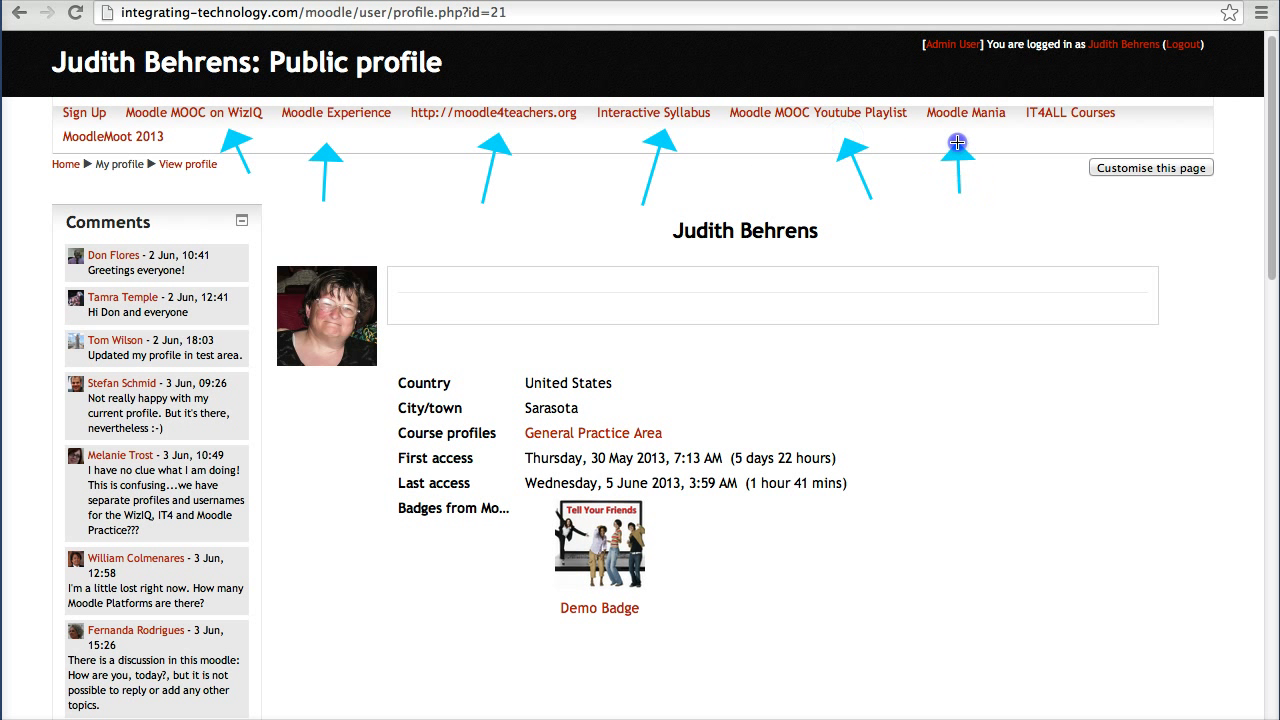
drag(1018, 191, 1040, 125)
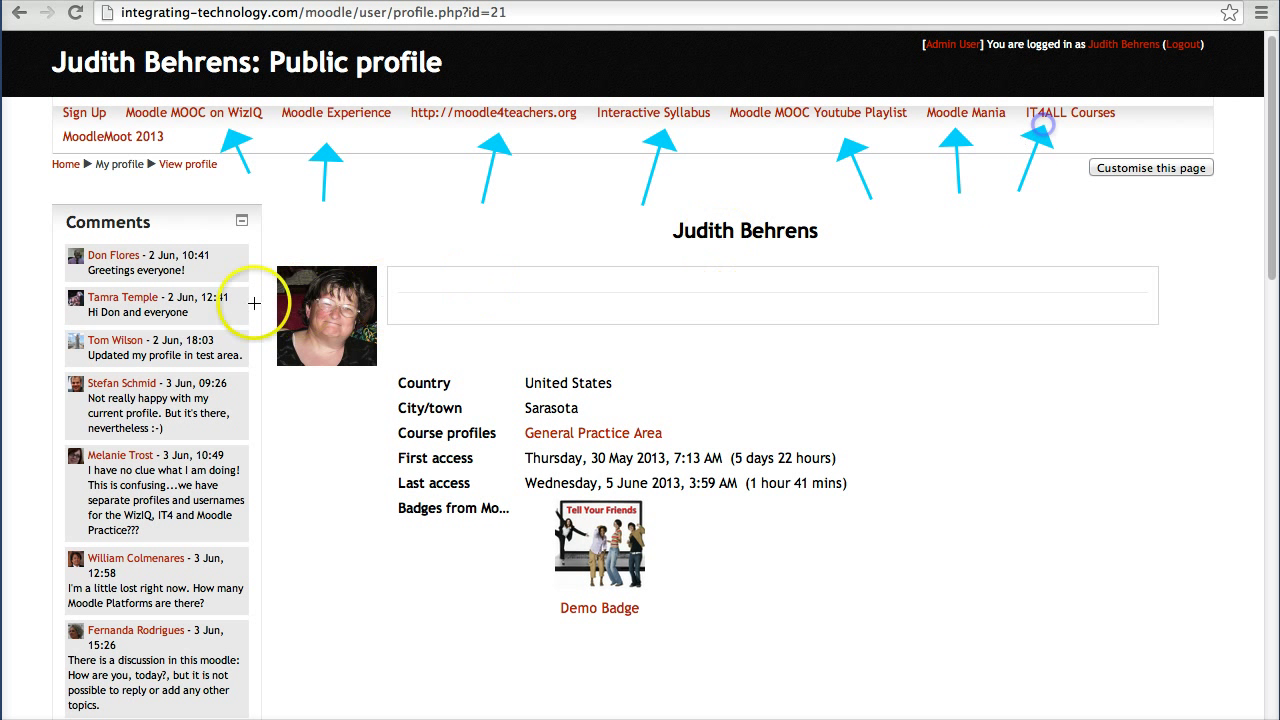